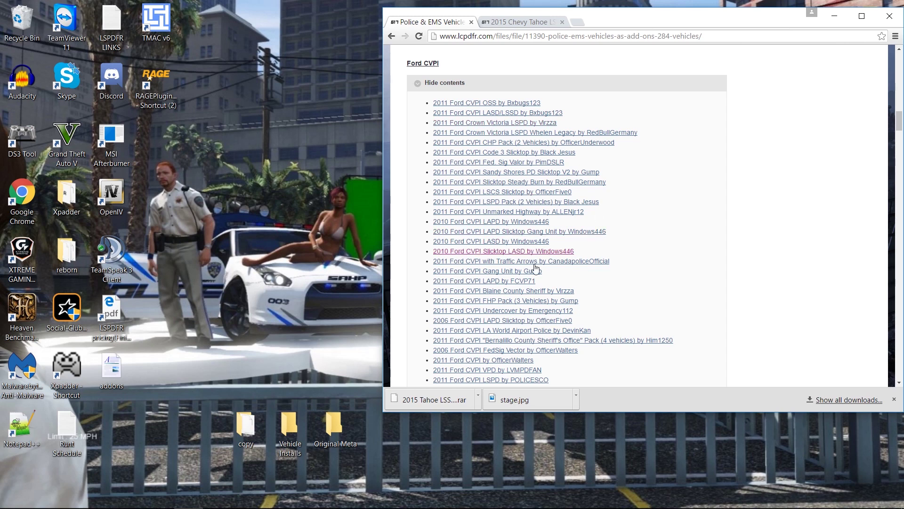
Review the Police & EMS add-on vehicles page and the features and install notes of the 2015 Chevy Tahoe LSSD 2.0 mod
{"action": "scroll", "coordinate": [454, 180], "scroll_direction": "up", "scroll_amount": 7}
{"action": "scroll", "coordinate": [585, 327], "scroll_direction": "up", "scroll_amount": 18}
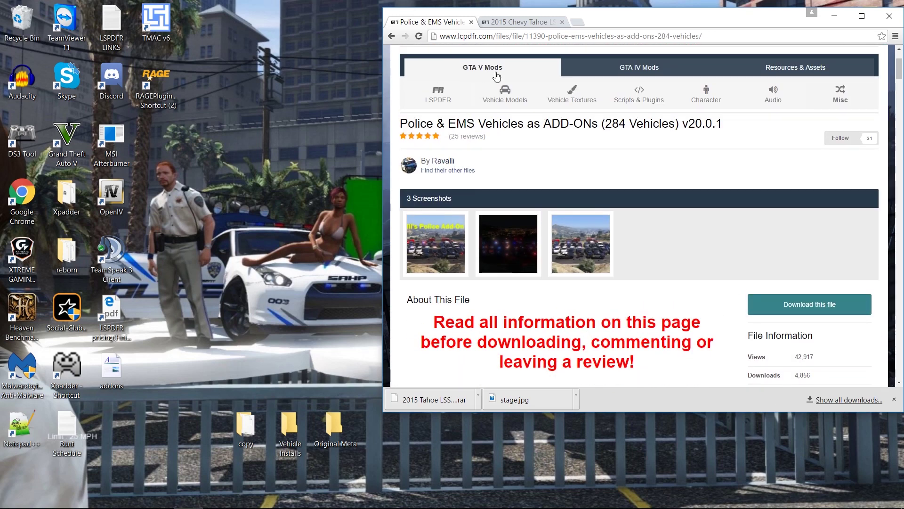
{"action": "left_click", "coordinate": [519, 22]}
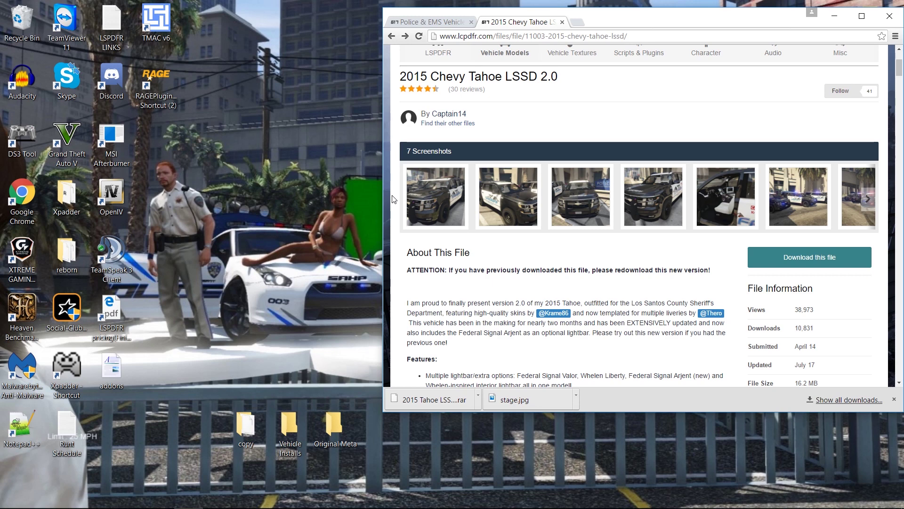
{"action": "scroll", "coordinate": [393, 199], "scroll_direction": "up", "scroll_amount": 2}
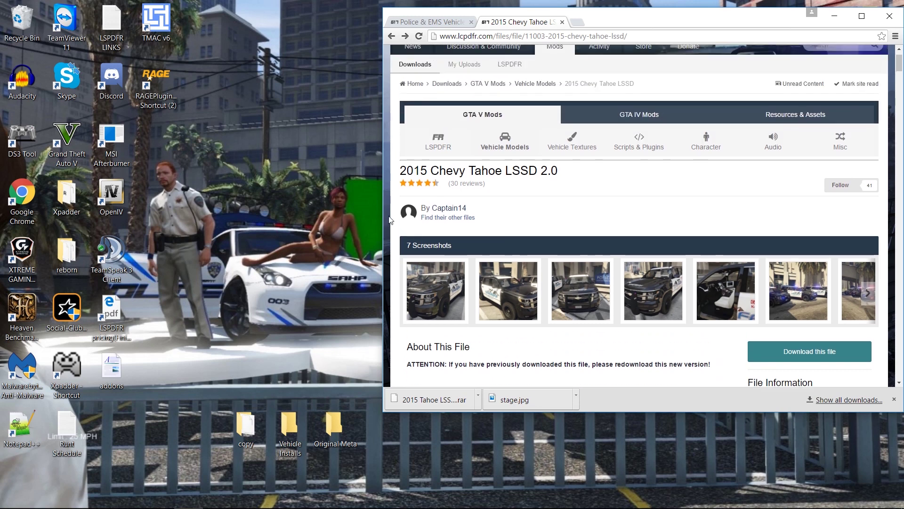
{"action": "scroll", "coordinate": [391, 218], "scroll_direction": "down", "scroll_amount": 2}
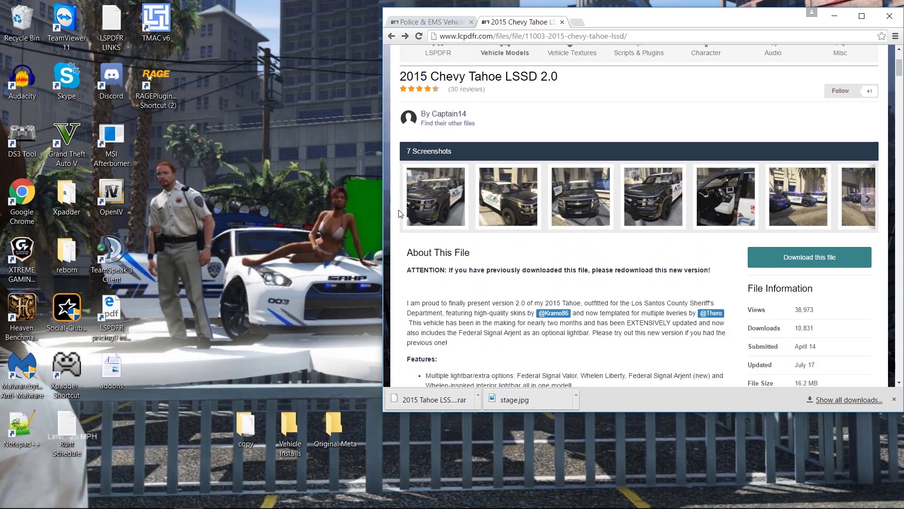
{"action": "scroll", "coordinate": [489, 303], "scroll_direction": "down", "scroll_amount": 4}
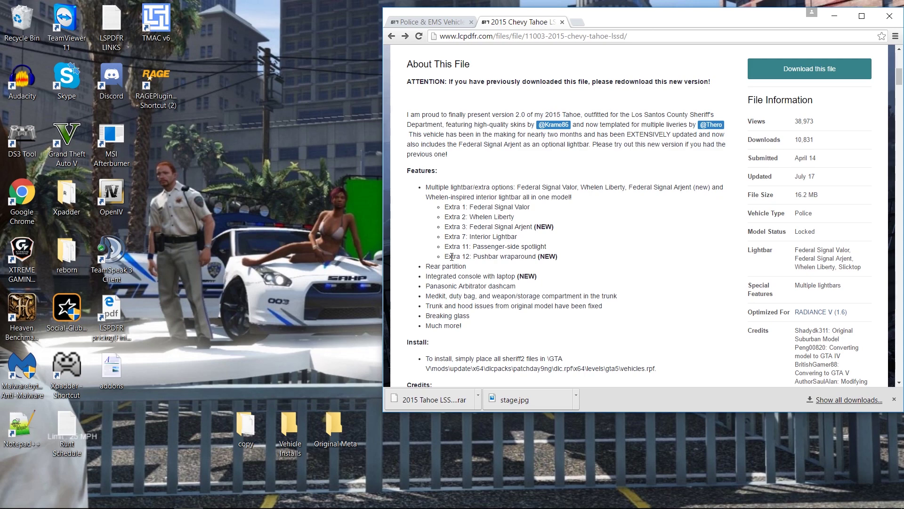
{"action": "scroll", "coordinate": [448, 255], "scroll_direction": "down", "scroll_amount": 3}
{"action": "scroll", "coordinate": [430, 253], "scroll_direction": "up", "scroll_amount": 6}
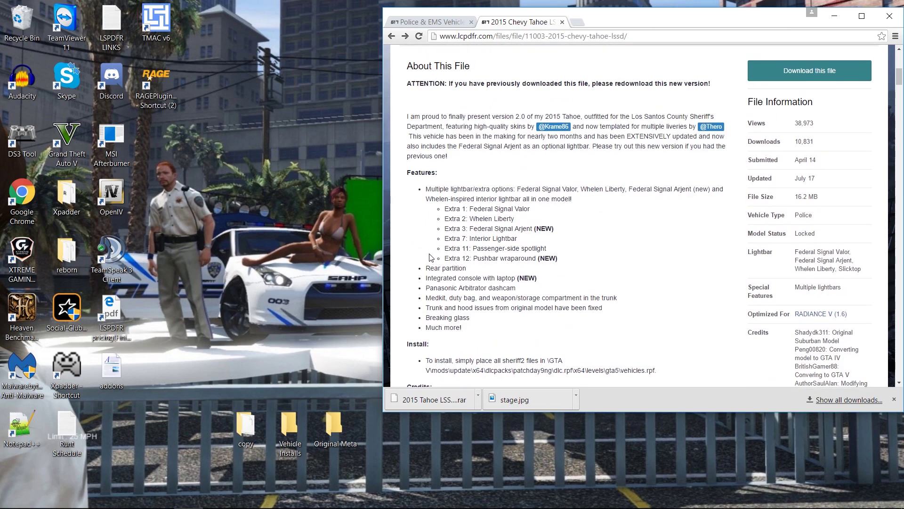
{"action": "scroll", "coordinate": [430, 253], "scroll_direction": "up", "scroll_amount": 3}
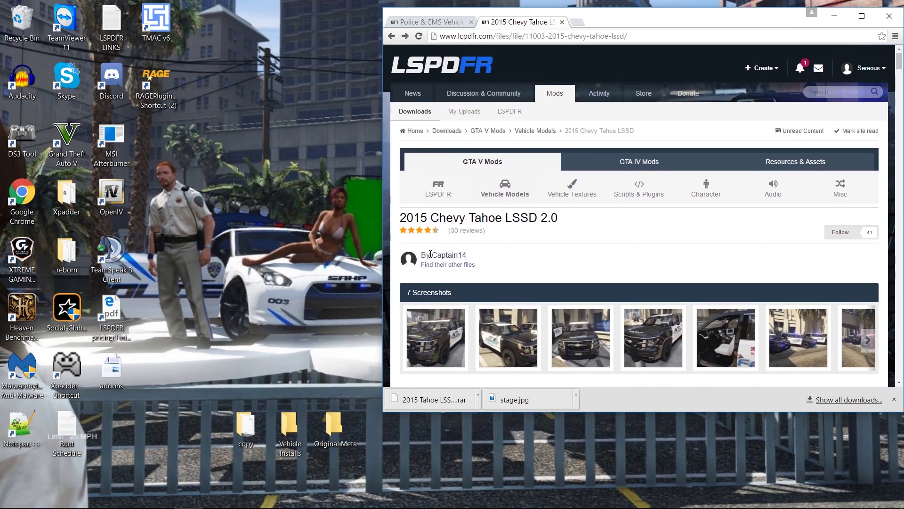
{"action": "left_click", "coordinate": [418, 24]}
{"action": "left_click", "coordinate": [534, 29]}
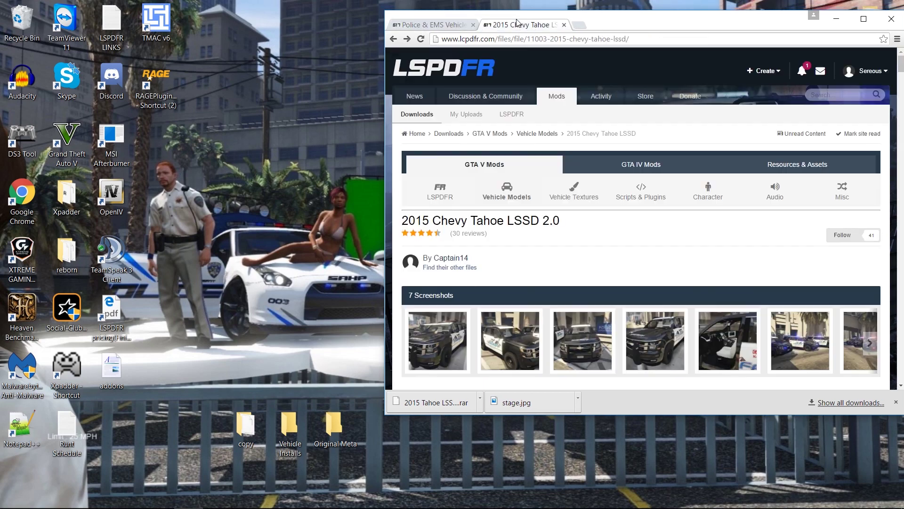
Minimize the browser and launch OpenIV for the Windows version of Grand Theft Auto V
{"action": "left_click", "coordinate": [833, 20]}
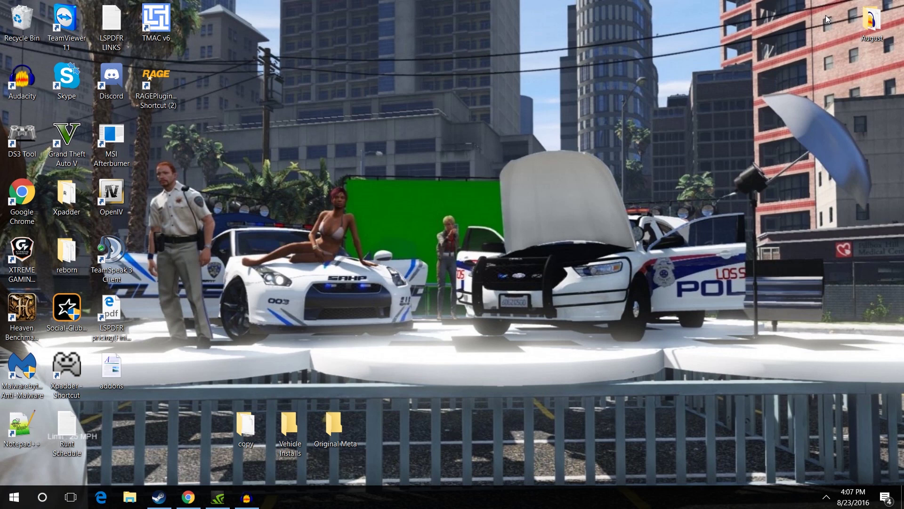
{"action": "double_click", "coordinate": [106, 198]}
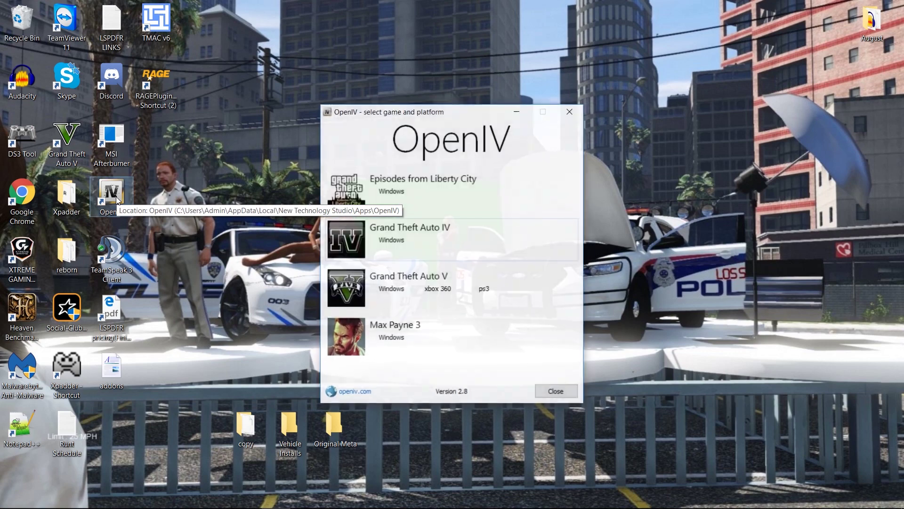
{"action": "left_click", "coordinate": [368, 291]}
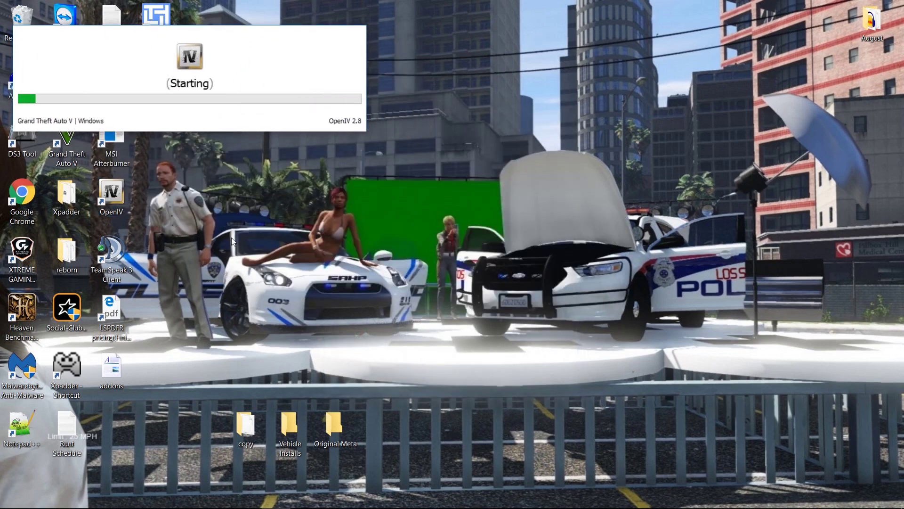
{"action": "mouse_move", "coordinate": [330, 508]}
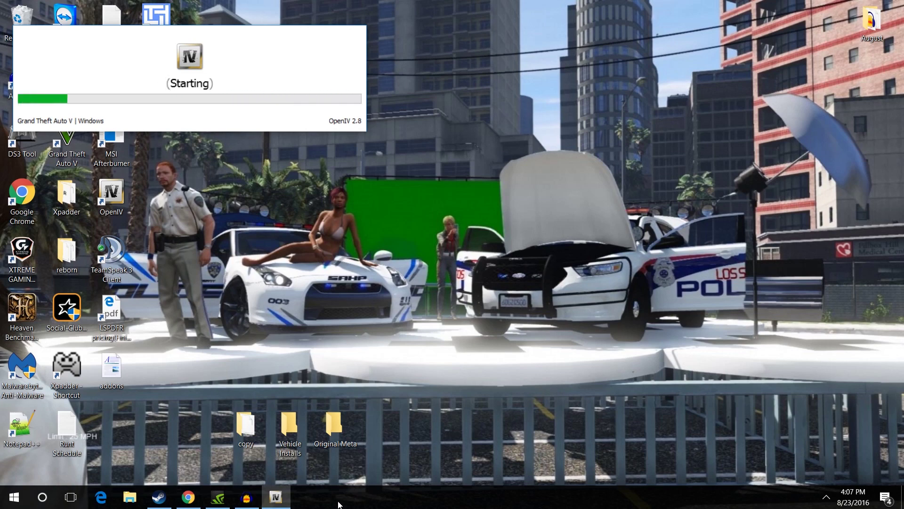
Copy the Police _ EMS ADD_ON Vehicles v20.0.1 archive from the desktop's copy folder into the Vehicle Installs folder
{"action": "double_click", "coordinate": [239, 428]}
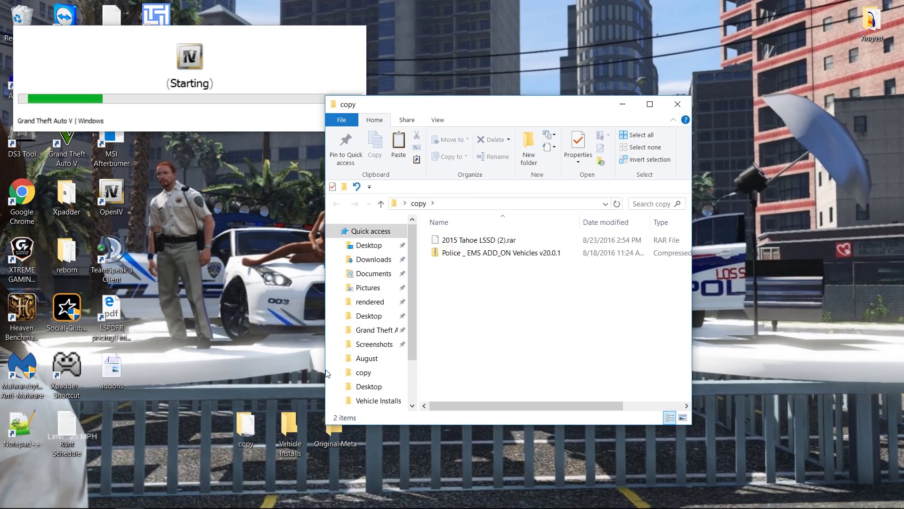
{"action": "left_click", "coordinate": [487, 253]}
{"action": "right_click", "coordinate": [487, 254]}
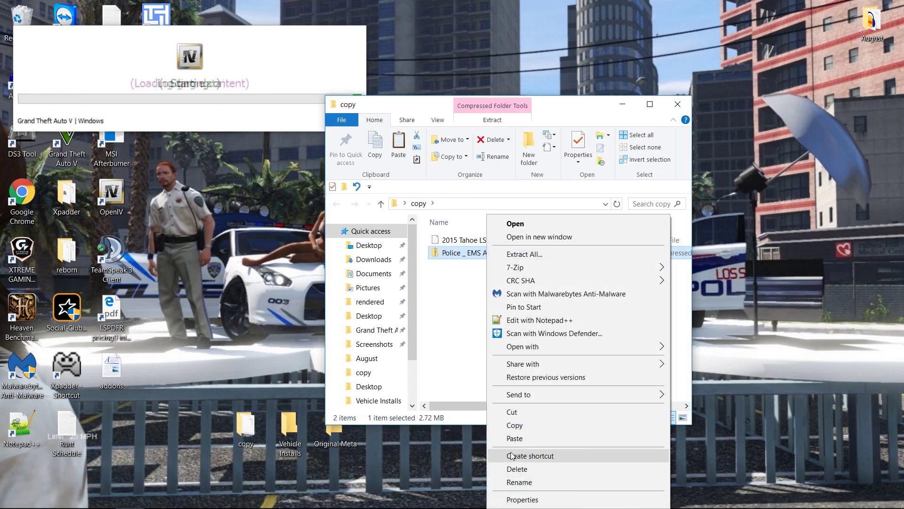
{"action": "left_click", "coordinate": [515, 425]}
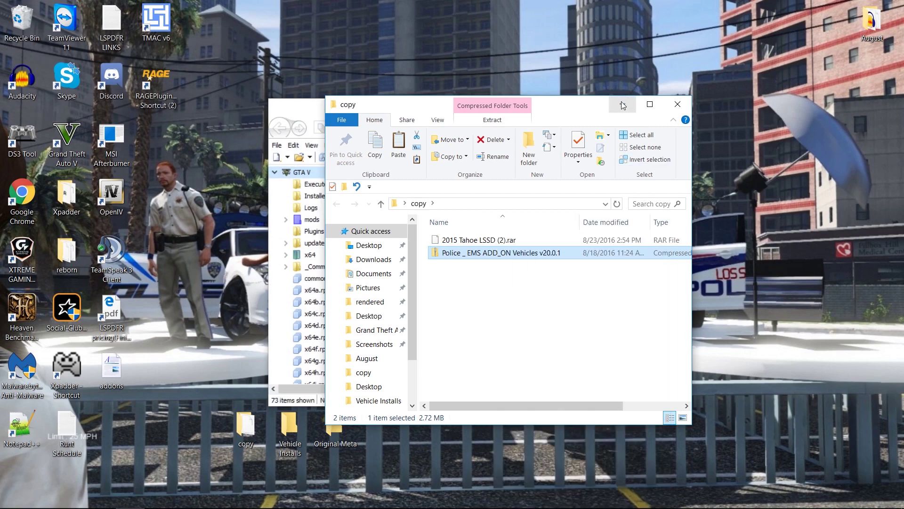
{"action": "left_click", "coordinate": [622, 105]}
{"action": "left_click_drag", "start_coordinate": [471, 115], "coordinate": [207, 28]}
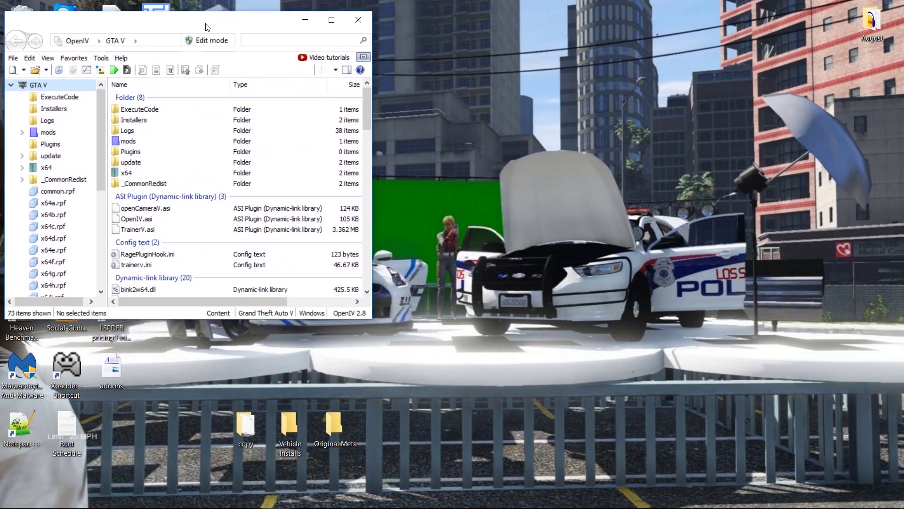
{"action": "double_click", "coordinate": [281, 428]}
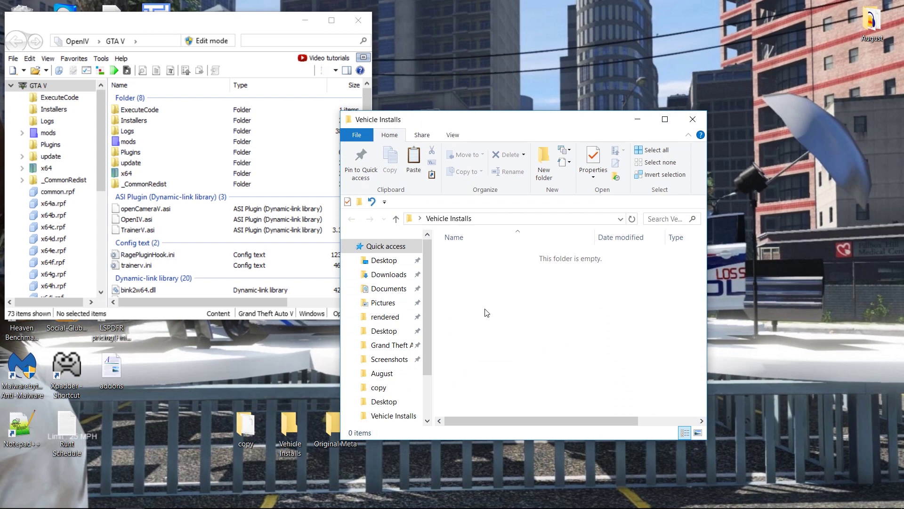
{"action": "right_click", "coordinate": [485, 310]}
{"action": "left_click", "coordinate": [515, 394]}
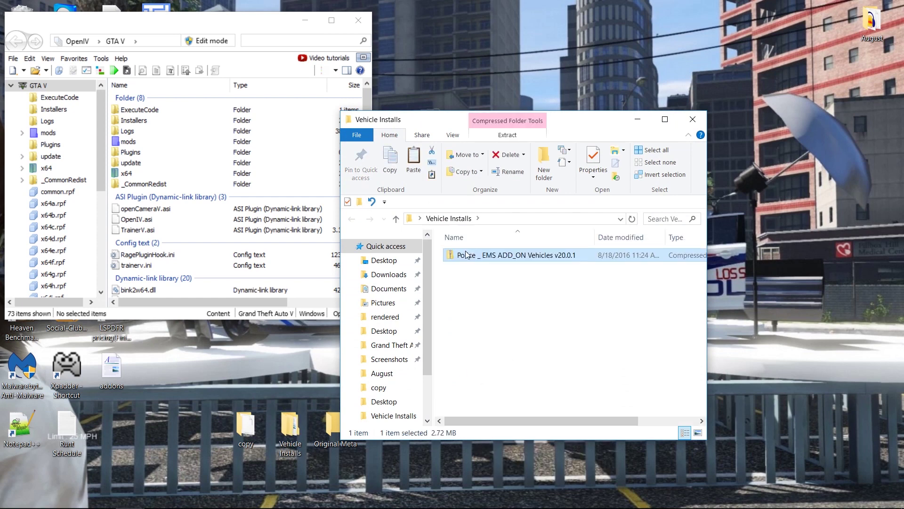
Extract the Police _ EMS ADD_ON Vehicles v20.0.1 archive directly into the Vehicle Installs folder with 7-Zip
{"action": "right_click", "coordinate": [467, 254]}
{"action": "mouse_move", "coordinate": [499, 267]}
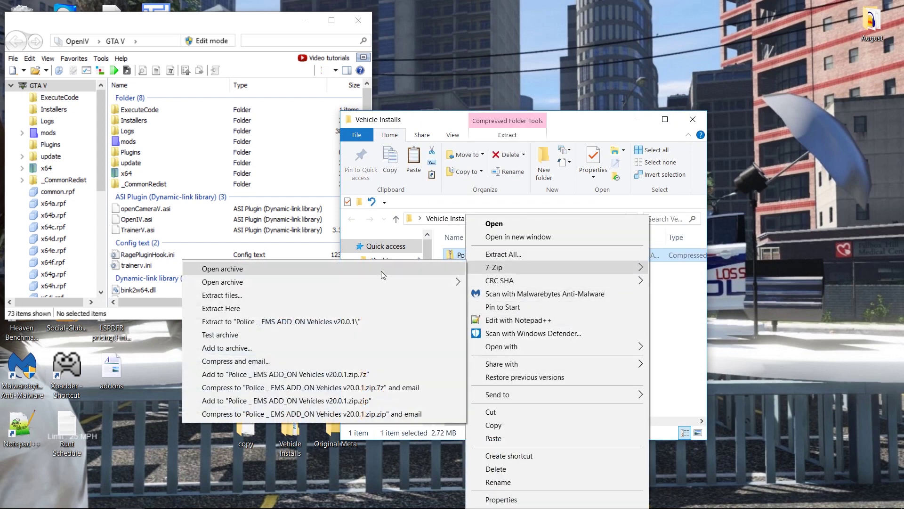
{"action": "left_click", "coordinate": [245, 307]}
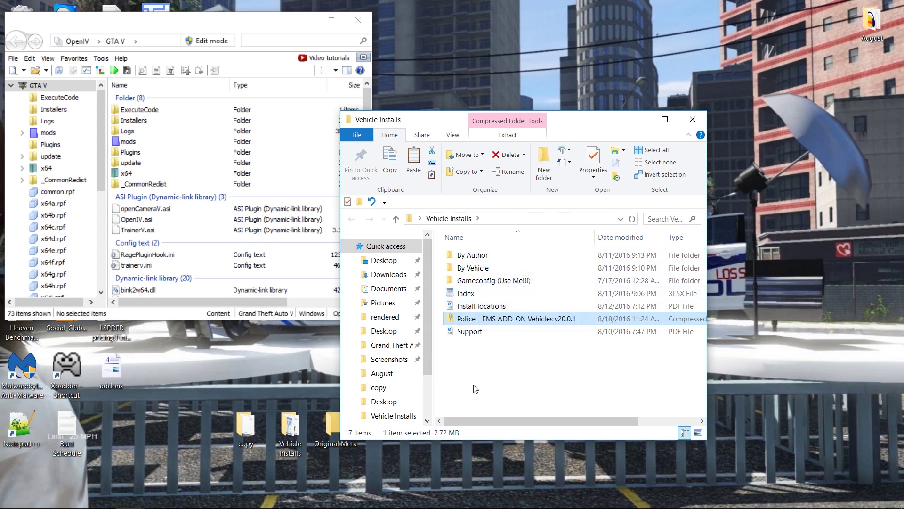
Look through the extracted By Author folder and the vehicle folders of one of its authors
{"action": "double_click", "coordinate": [478, 259]}
{"action": "scroll", "coordinate": [490, 354], "scroll_direction": "down", "scroll_amount": 10}
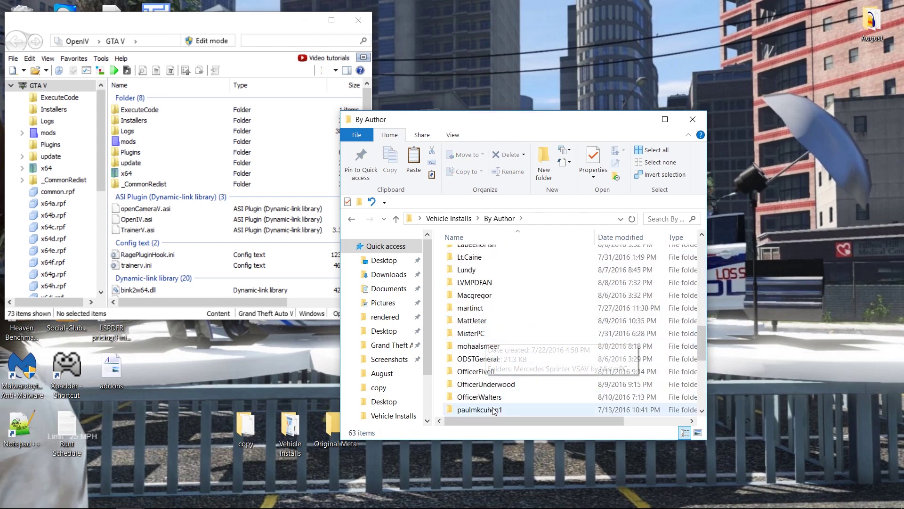
{"action": "scroll", "coordinate": [492, 400], "scroll_direction": "up", "scroll_amount": 11}
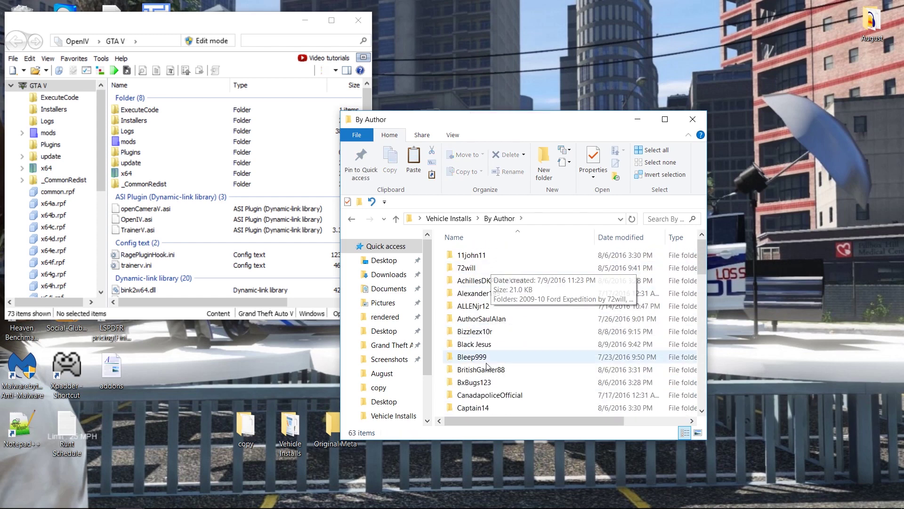
{"action": "scroll", "coordinate": [485, 362], "scroll_direction": "down", "scroll_amount": 1}
{"action": "double_click", "coordinate": [476, 347]}
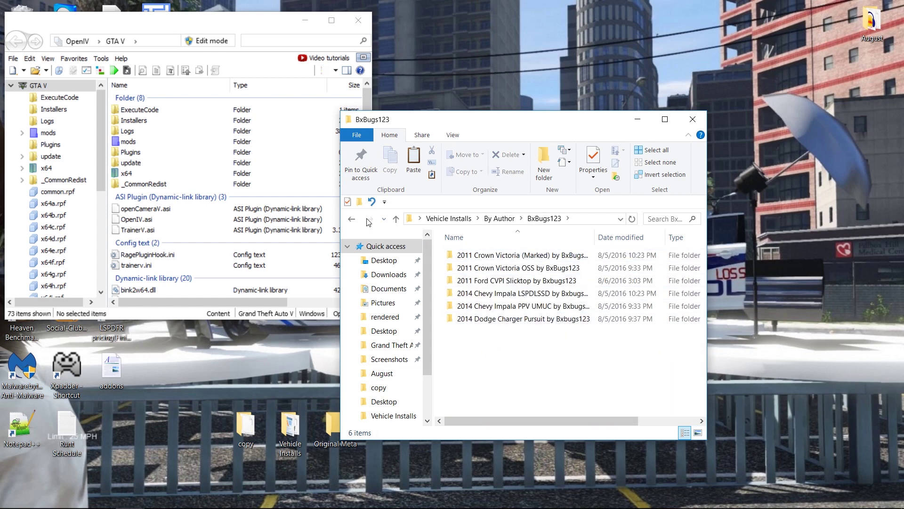
{"action": "left_click", "coordinate": [352, 219]}
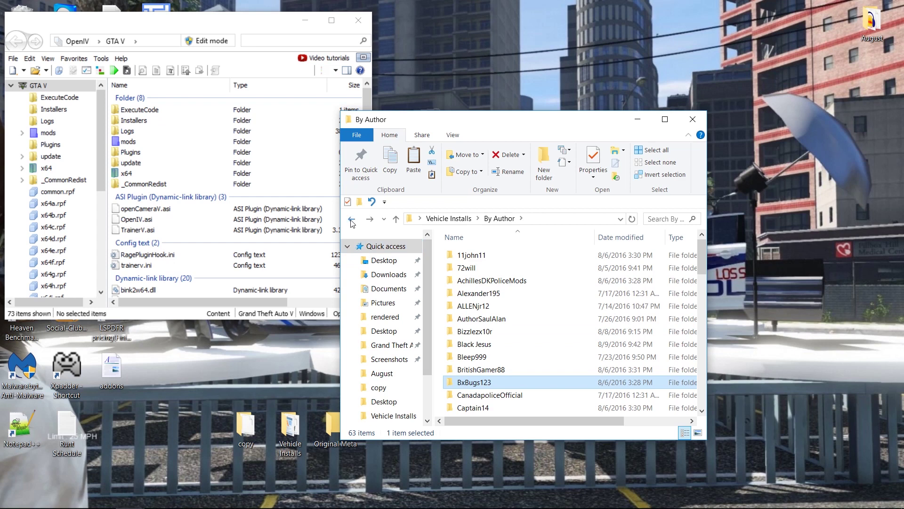
Open the 2015 Chevy Tahoe LSSD folder under By Vehicle, Chevy Tahoe, 2015-2016
{"action": "left_click", "coordinate": [352, 221]}
{"action": "double_click", "coordinate": [486, 271]}
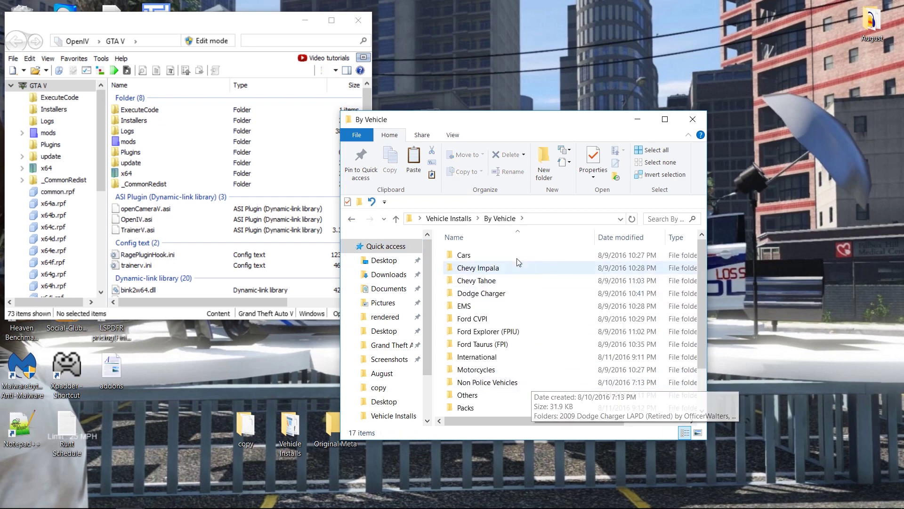
{"action": "double_click", "coordinate": [488, 281]}
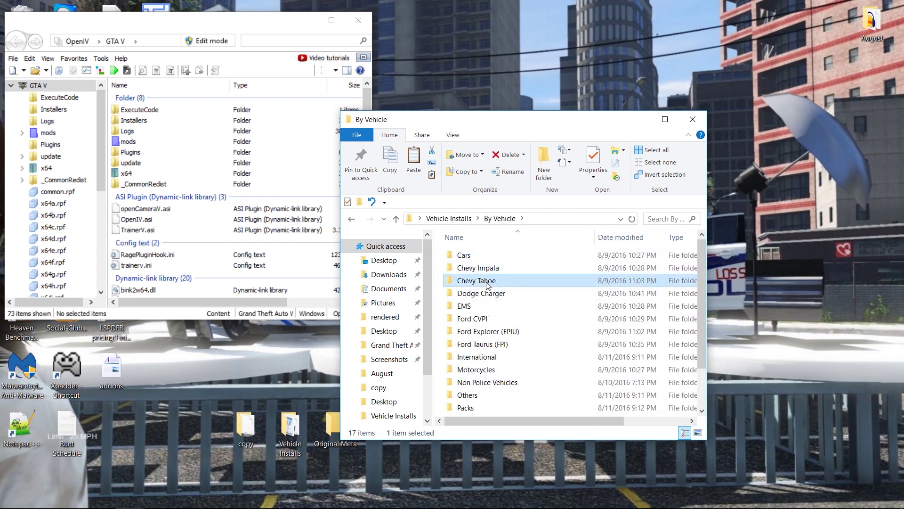
{"action": "double_click", "coordinate": [473, 281]}
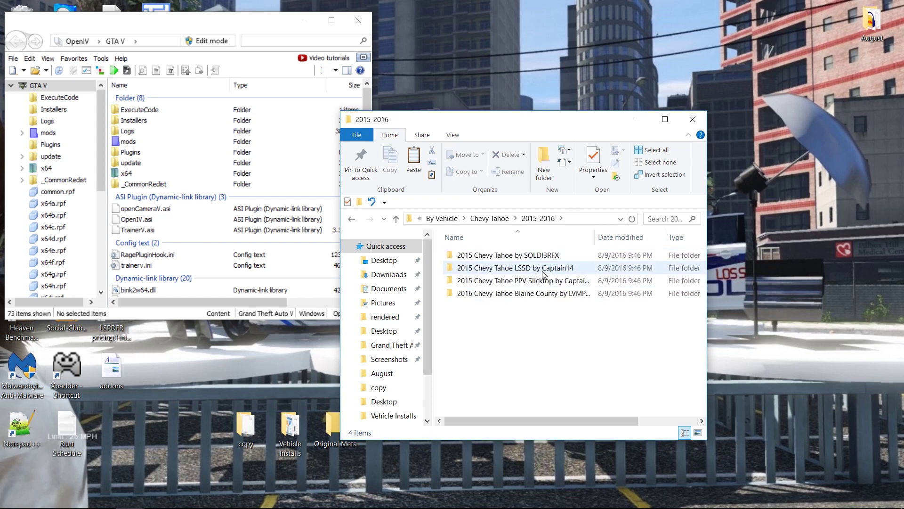
{"action": "double_click", "coordinate": [530, 269]}
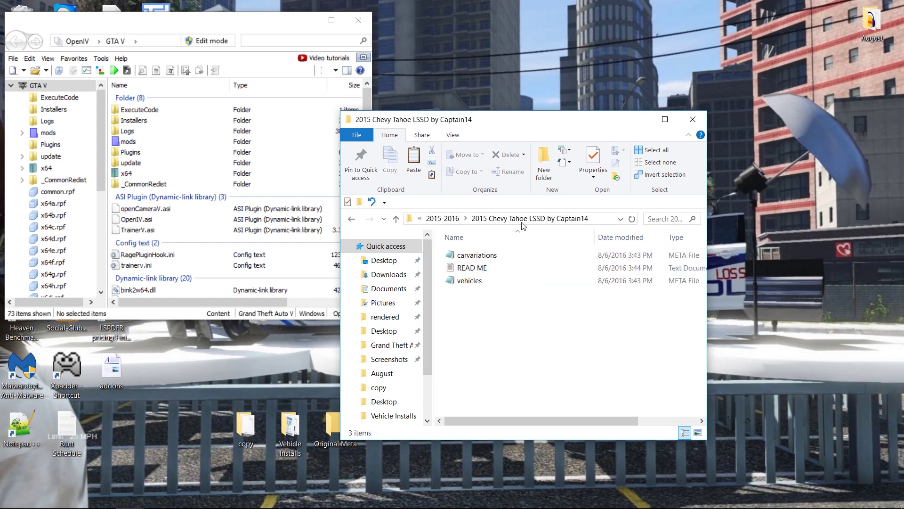
Copy the carvariations, READ ME and vehicles files from the 2015 Chevy Tahoe LSSD folder and minimize its window
{"action": "left_click_drag", "start_coordinate": [535, 126], "coordinate": [347, 129]}
{"action": "left_click_drag", "start_coordinate": [335, 359], "coordinate": [291, 253]}
{"action": "right_click", "coordinate": [292, 258]}
{"action": "left_click", "coordinate": [324, 409]}
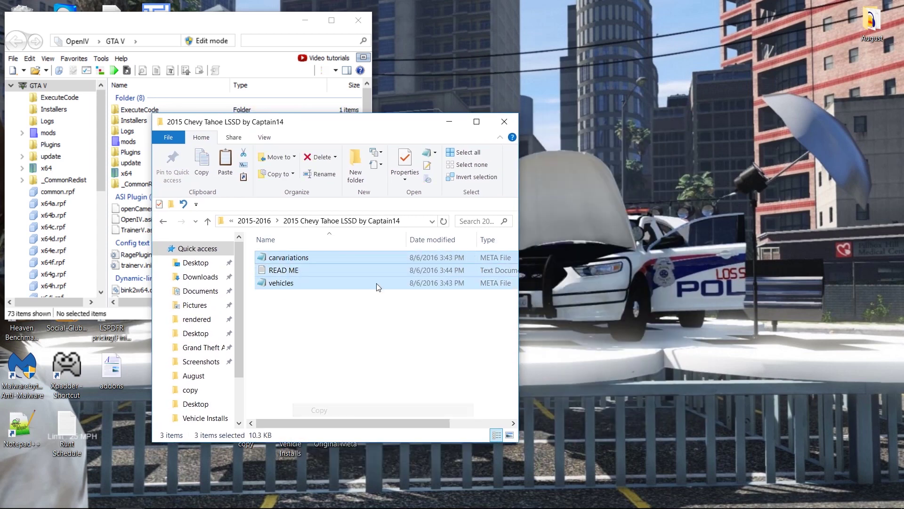
{"action": "left_click", "coordinate": [449, 122]}
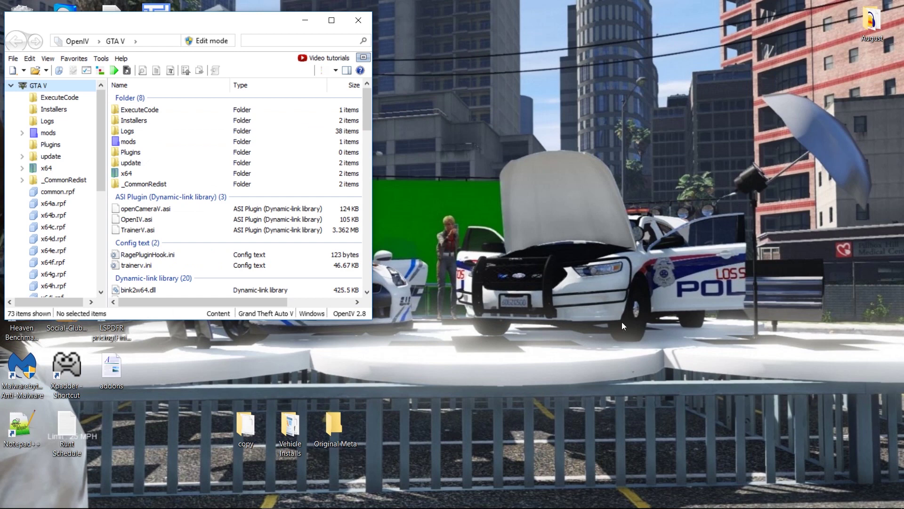
Create a new desktop folder named Tahoe
{"action": "right_click", "coordinate": [617, 311]}
{"action": "mouse_move", "coordinate": [643, 427]}
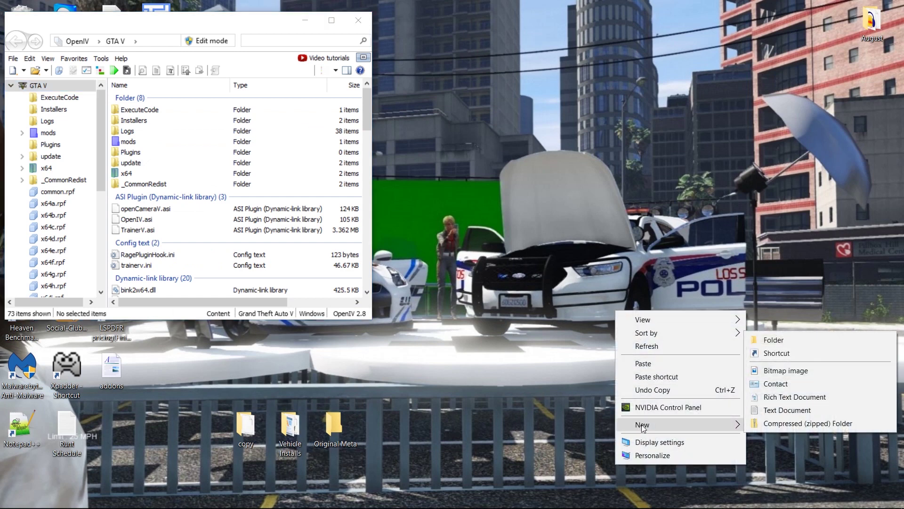
{"action": "left_click", "coordinate": [760, 335]}
{"action": "type", "text": "Tahoe"}
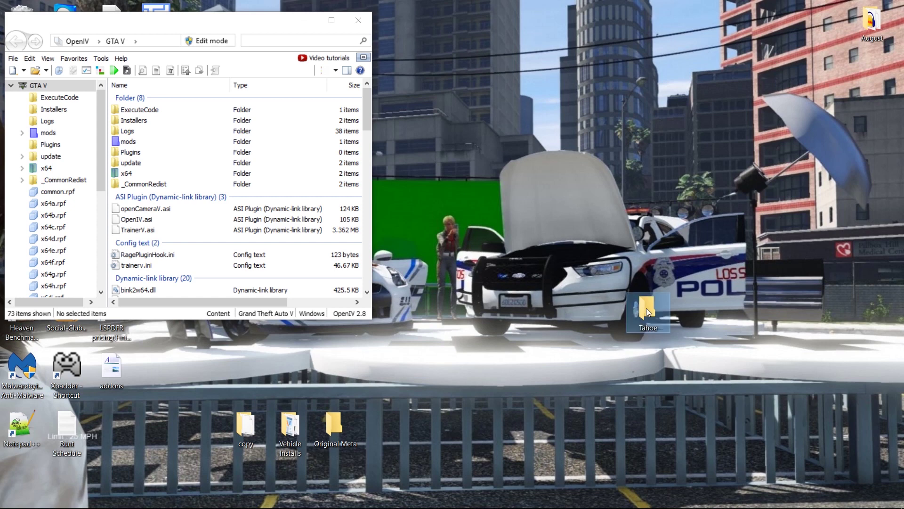
Paste the carvariations, READ ME and vehicles files into the Tahoe folder and move its window clear of OpenIV
{"action": "double_click", "coordinate": [649, 307]}
{"action": "right_click", "coordinate": [328, 304]}
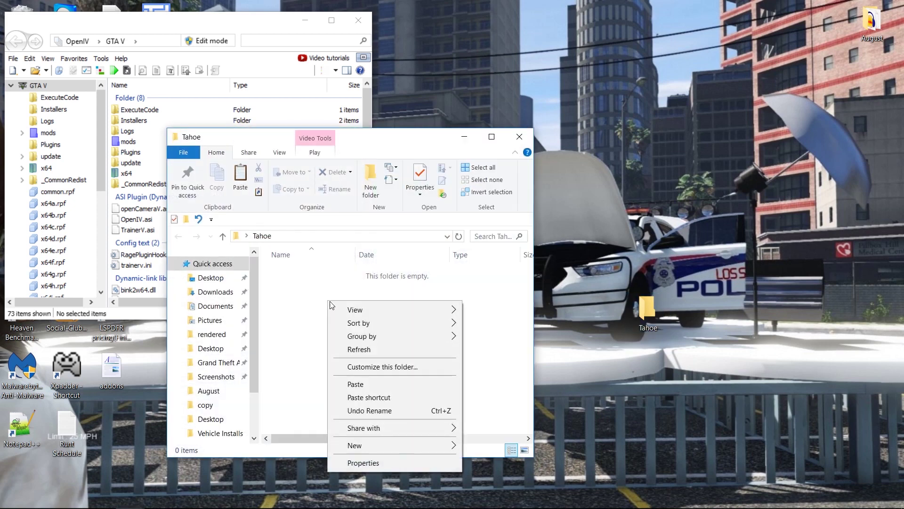
{"action": "left_click", "coordinate": [356, 383]}
{"action": "left_click_drag", "start_coordinate": [329, 137], "coordinate": [702, 61]}
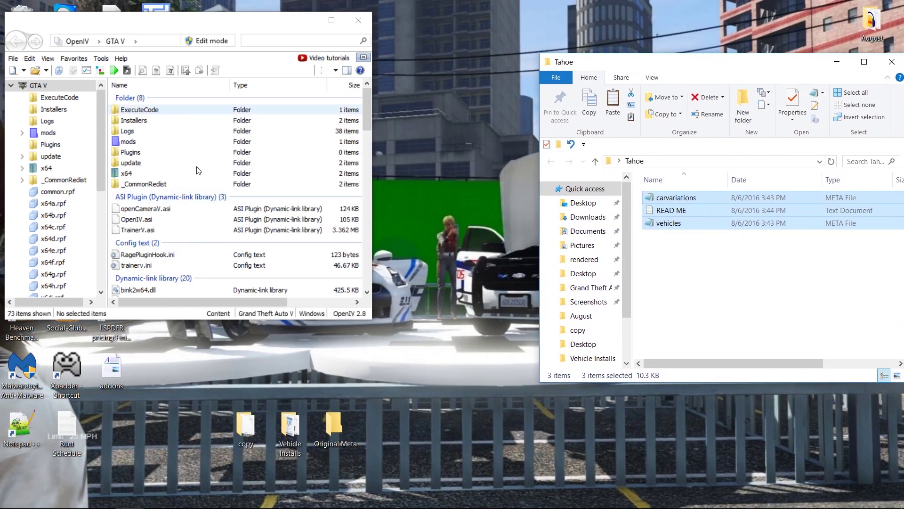
Copy the 2015 Tahoe LSSD (2).rar archive from the desktop's copy folder into the Tahoe folder and minimize the copy window
{"action": "double_click", "coordinate": [245, 425]}
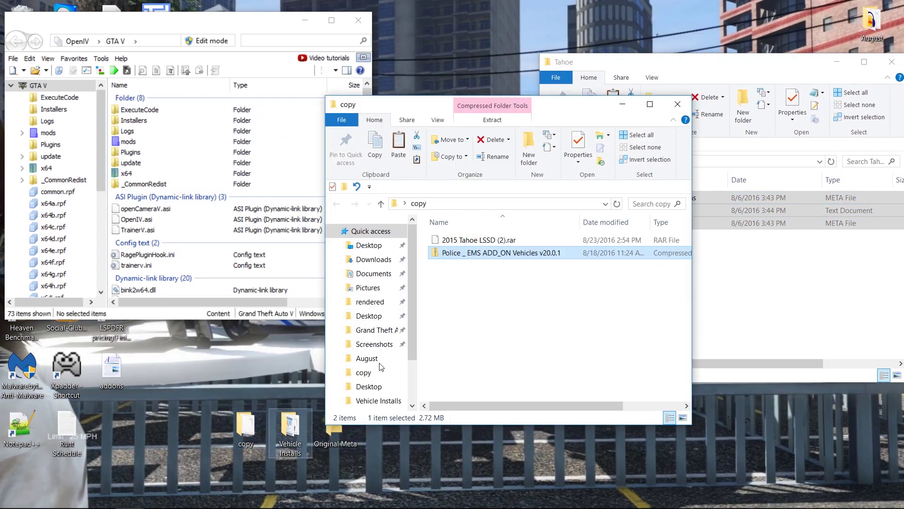
{"action": "right_click", "coordinate": [453, 240]}
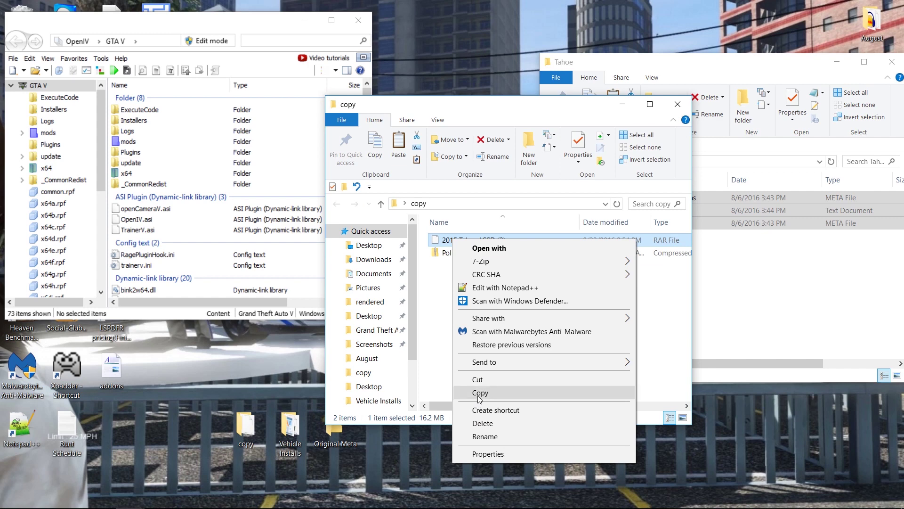
{"action": "left_click", "coordinate": [480, 393]}
{"action": "left_click", "coordinate": [622, 104]}
{"action": "left_click", "coordinate": [677, 282]}
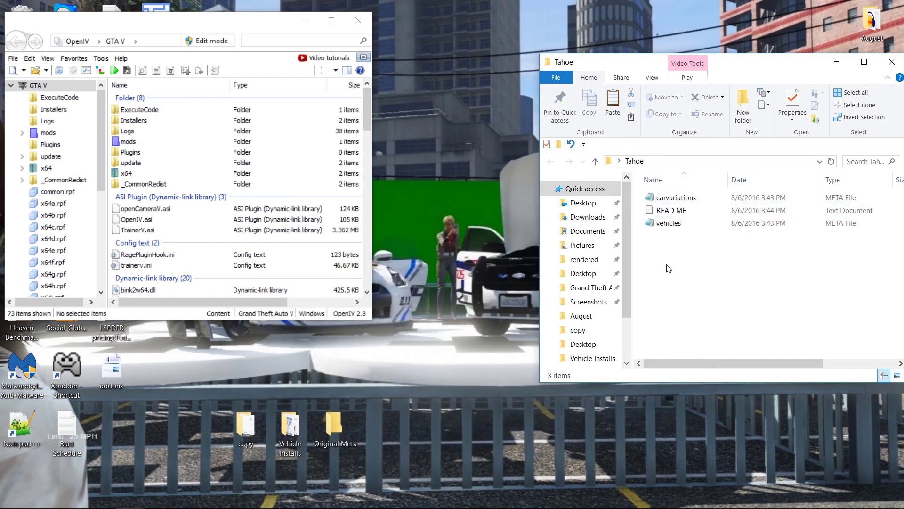
{"action": "right_click", "coordinate": [667, 266]}
{"action": "left_click", "coordinate": [694, 349]}
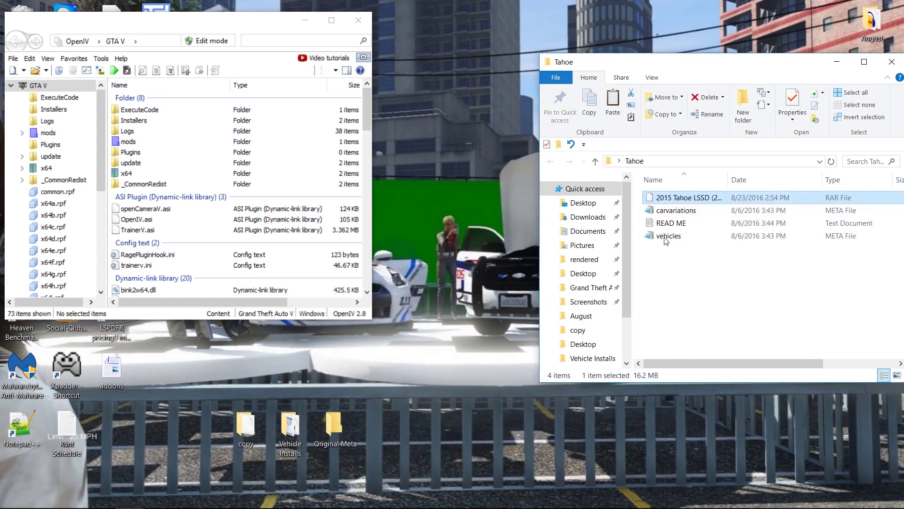
Extract the 2015 Tahoe LSSD (2) archive directly into the Tahoe folder with 7-Zip
{"action": "right_click", "coordinate": [668, 199]}
{"action": "mouse_move", "coordinate": [705, 223]}
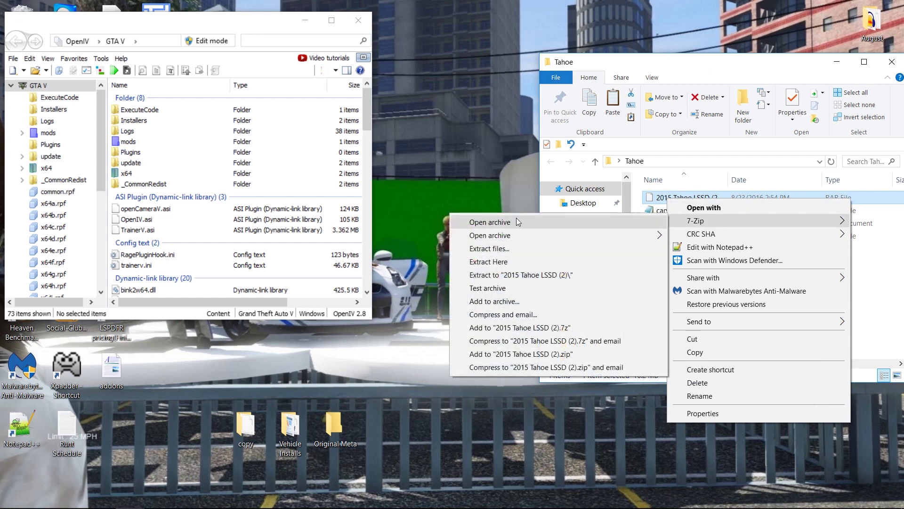
{"action": "left_click", "coordinate": [516, 262]}
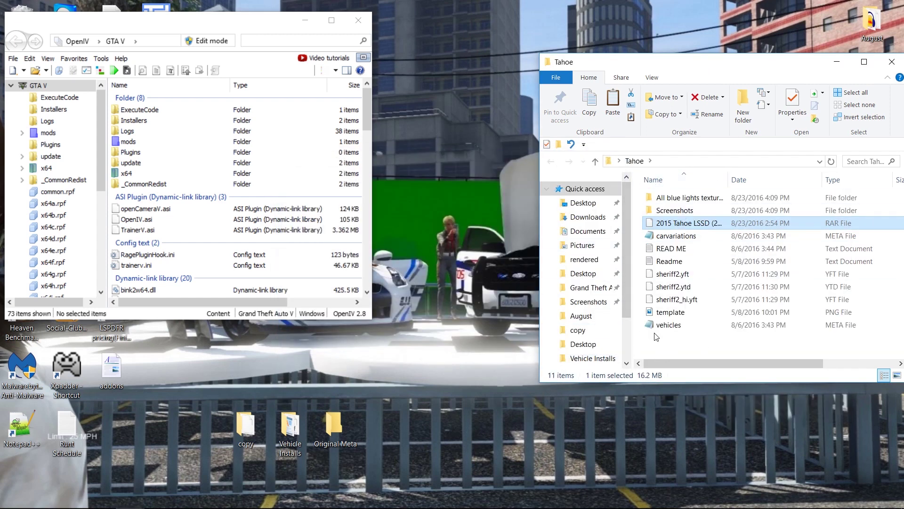
Check the READ ME file, close it, and delete the extra Readme file, the template image and the Screenshots folder from the Tahoe folder
{"action": "double_click", "coordinate": [667, 248]}
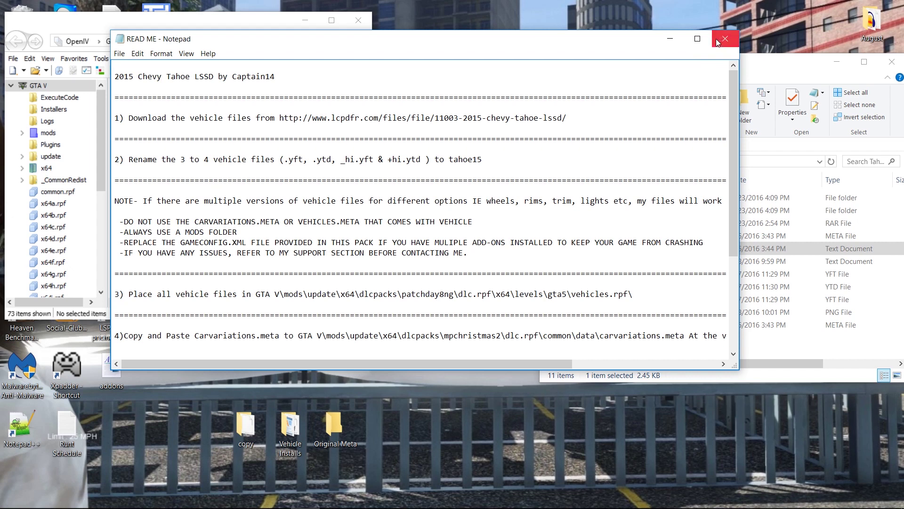
{"action": "left_click", "coordinate": [716, 38]}
{"action": "right_click", "coordinate": [659, 262]}
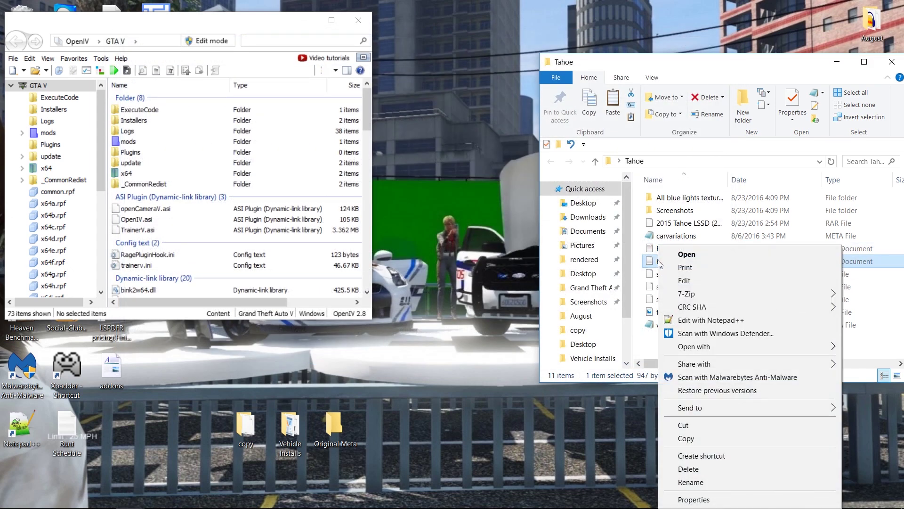
{"action": "left_click", "coordinate": [690, 469]}
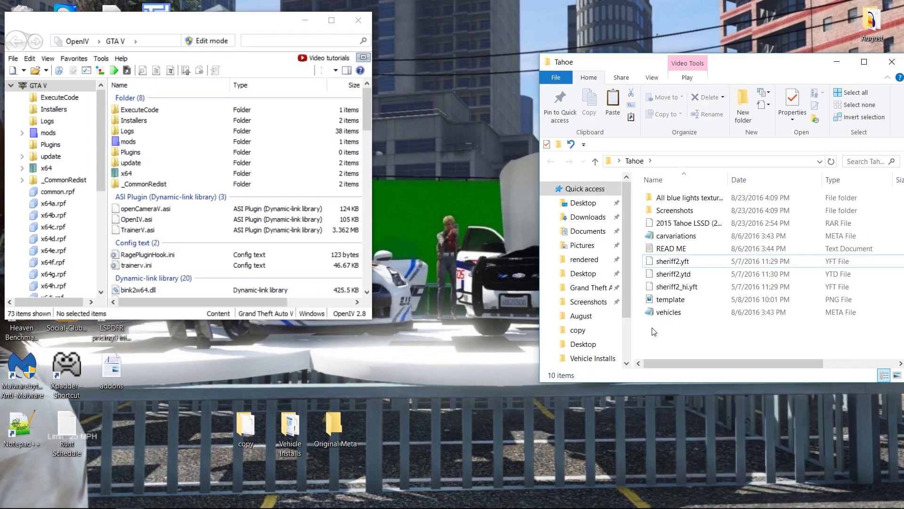
{"action": "right_click", "coordinate": [658, 301]}
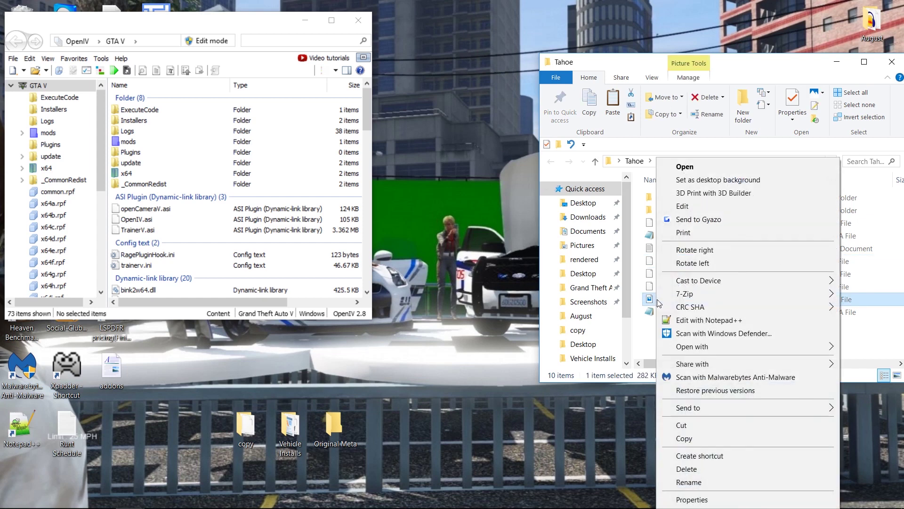
{"action": "left_click", "coordinate": [689, 470]}
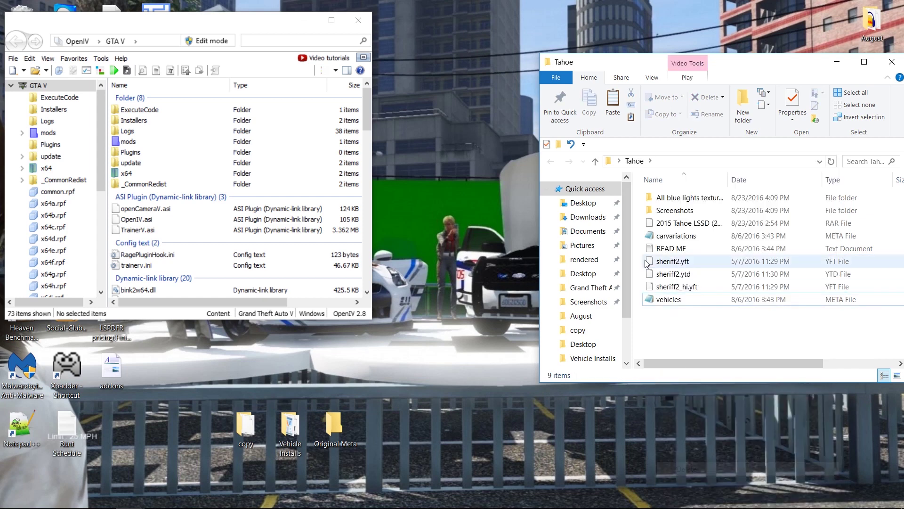
{"action": "right_click", "coordinate": [671, 215]}
{"action": "left_click", "coordinate": [689, 444]}
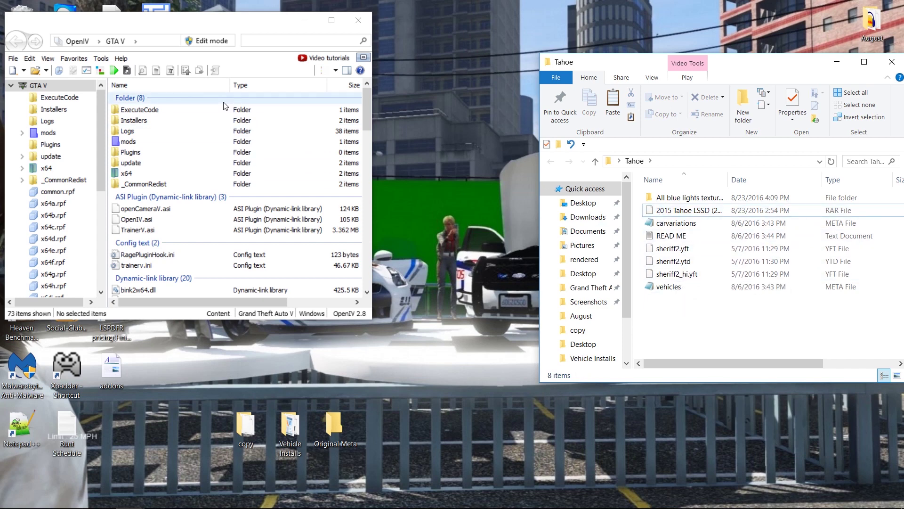
Open READ ME, look up the required vehicle file name, and arrange the windows so the note sits beside the Tahoe folder
{"action": "left_click_drag", "start_coordinate": [222, 20], "coordinate": [238, 16]}
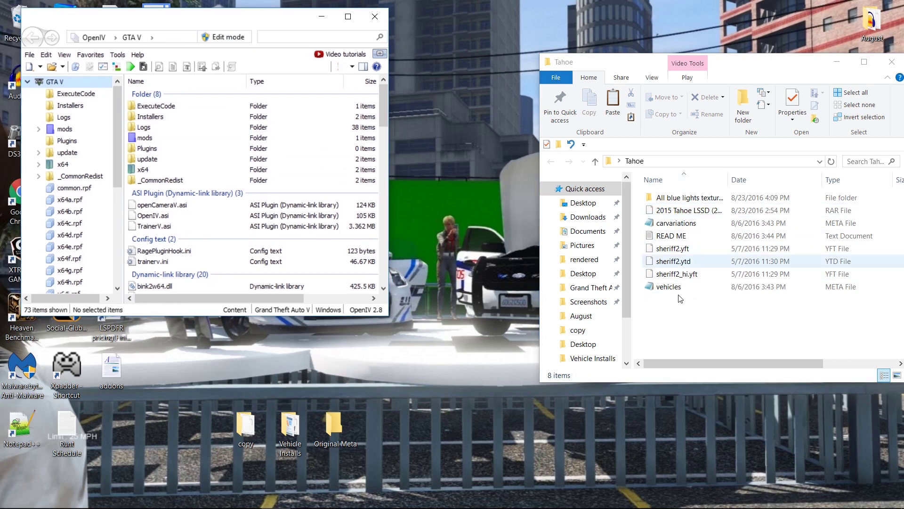
{"action": "left_click_drag", "start_coordinate": [727, 63], "coordinate": [658, 51]}
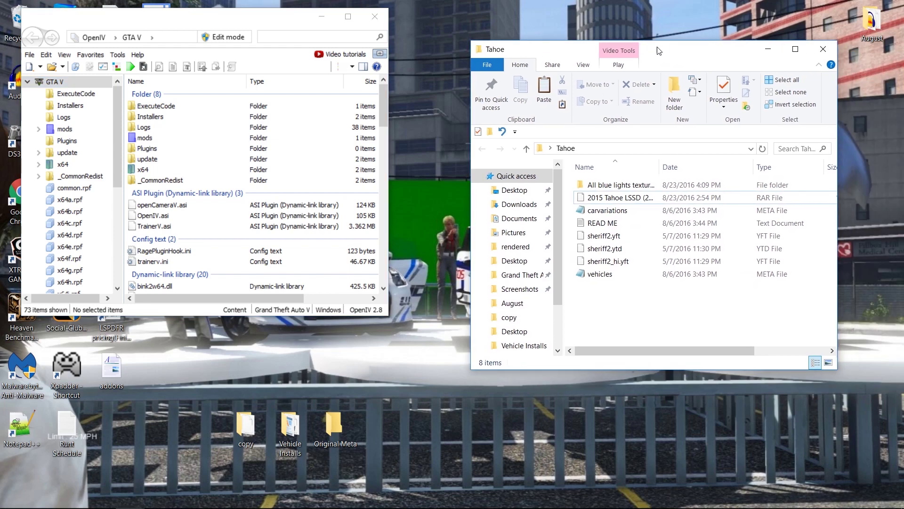
{"action": "double_click", "coordinate": [600, 225]}
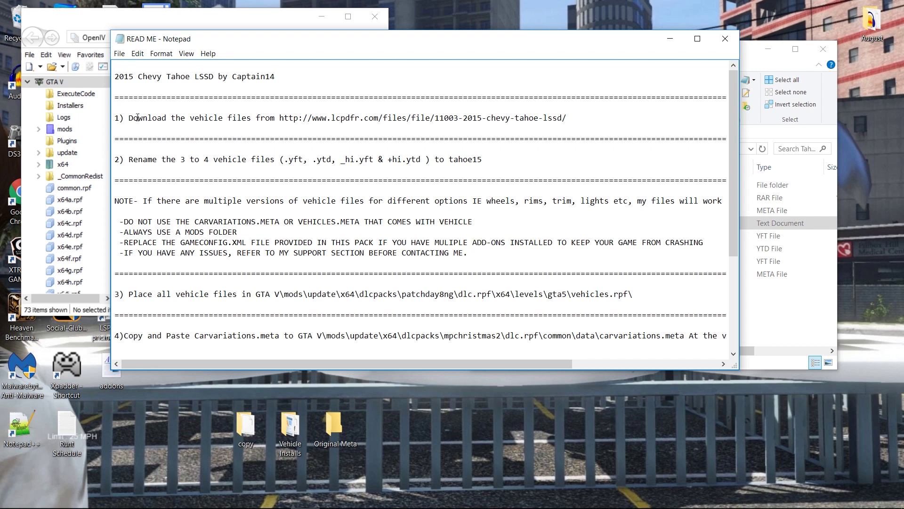
{"action": "scroll", "coordinate": [149, 125], "scroll_direction": "down", "scroll_amount": 1}
{"action": "scroll", "coordinate": [151, 136], "scroll_direction": "up", "scroll_amount": 1}
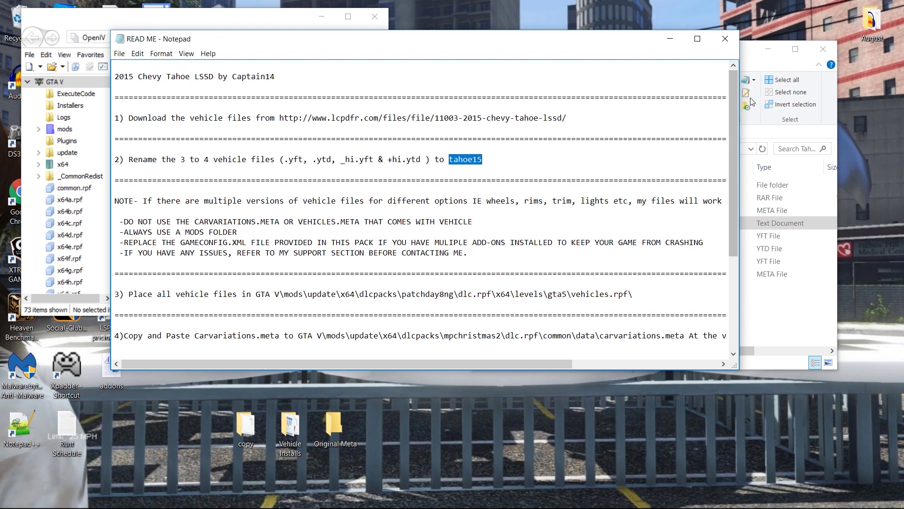
{"action": "left_click_drag", "start_coordinate": [739, 147], "coordinate": [433, 147]}
Rename the three sheriff2 vehicle files in the Tahoe folder as tahoe15.yft, tahoe15.ytd and tahoe15_hi.yft
{"action": "left_click", "coordinate": [608, 238]}
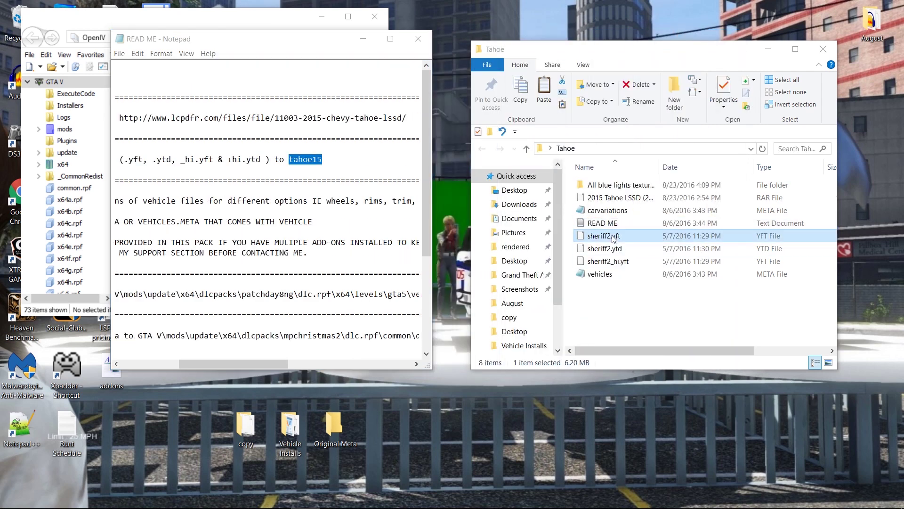
{"action": "left_click", "coordinate": [606, 237]}
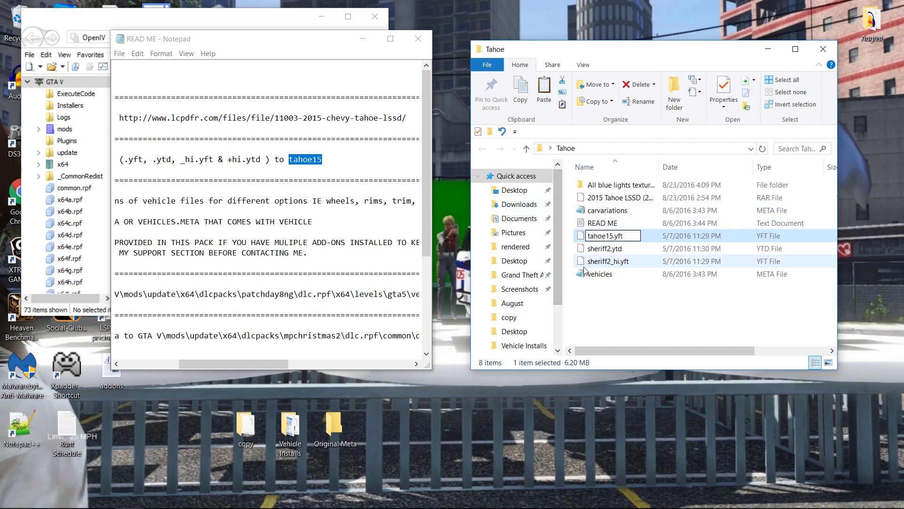
{"action": "left_click", "coordinate": [604, 249]}
{"action": "left_click", "coordinate": [610, 250]}
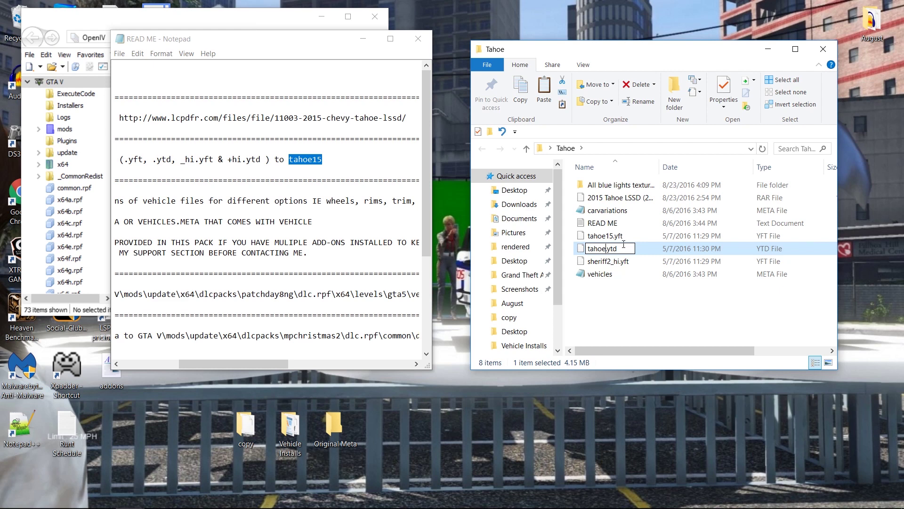
{"action": "left_click", "coordinate": [593, 263]}
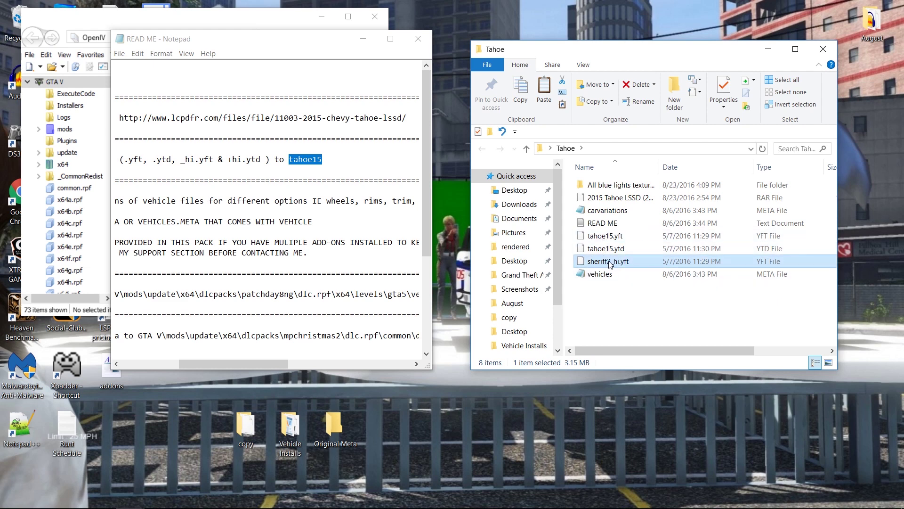
{"action": "left_click", "coordinate": [611, 261]}
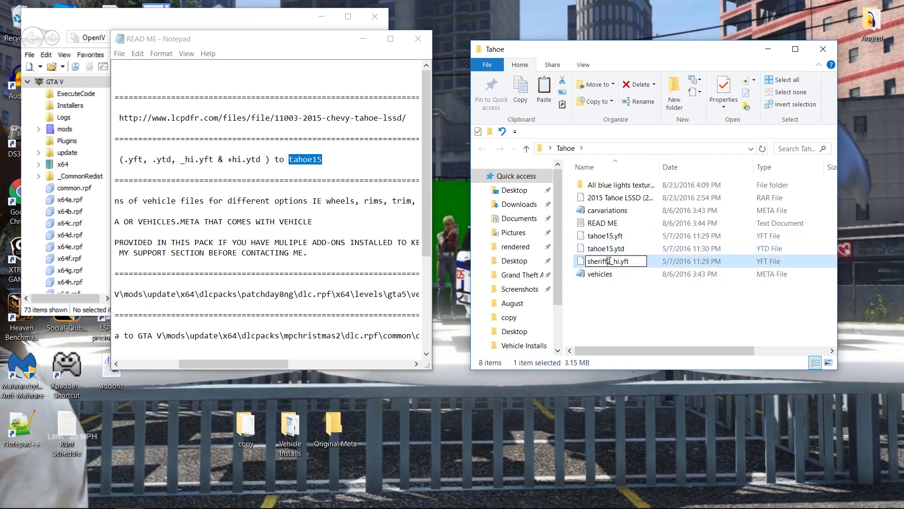
{"action": "left_click_drag", "start_coordinate": [597, 264], "coordinate": [586, 262]}
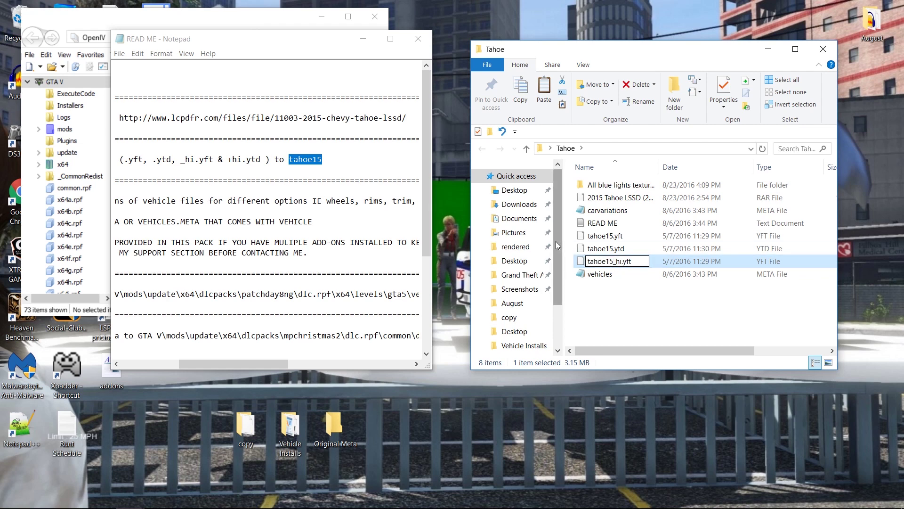
{"action": "left_click", "coordinate": [590, 314]}
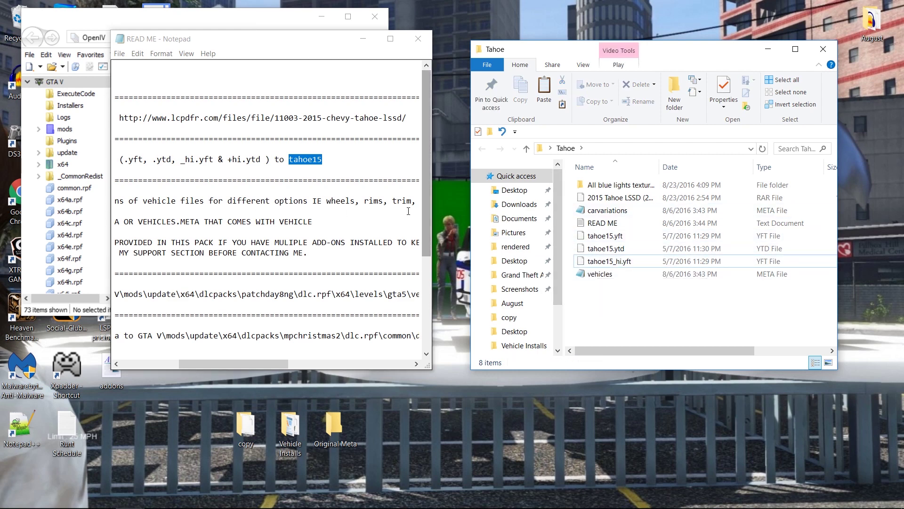
Widen the READ ME window, examine the install path for the vehicle files in instruction 3, and minimize the note
{"action": "left_click_drag", "start_coordinate": [272, 45], "coordinate": [307, 48]}
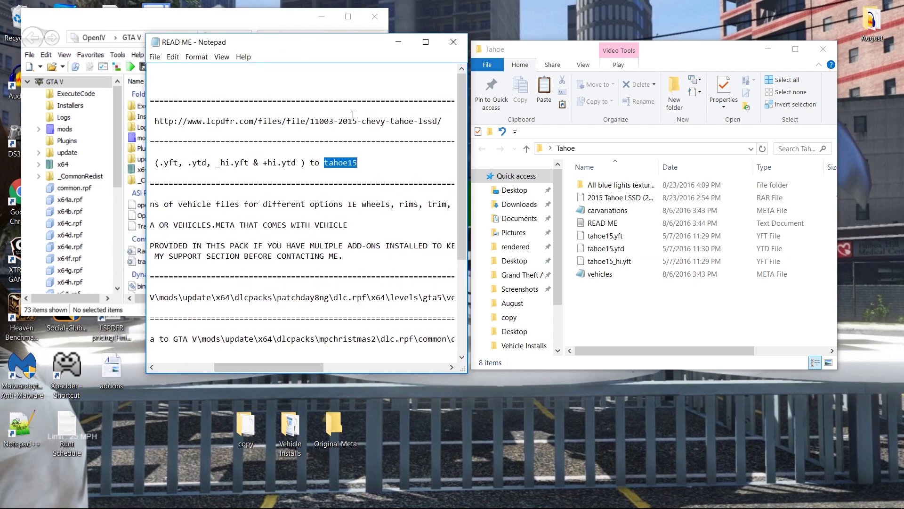
{"action": "left_click_drag", "start_coordinate": [469, 283], "coordinate": [846, 283]}
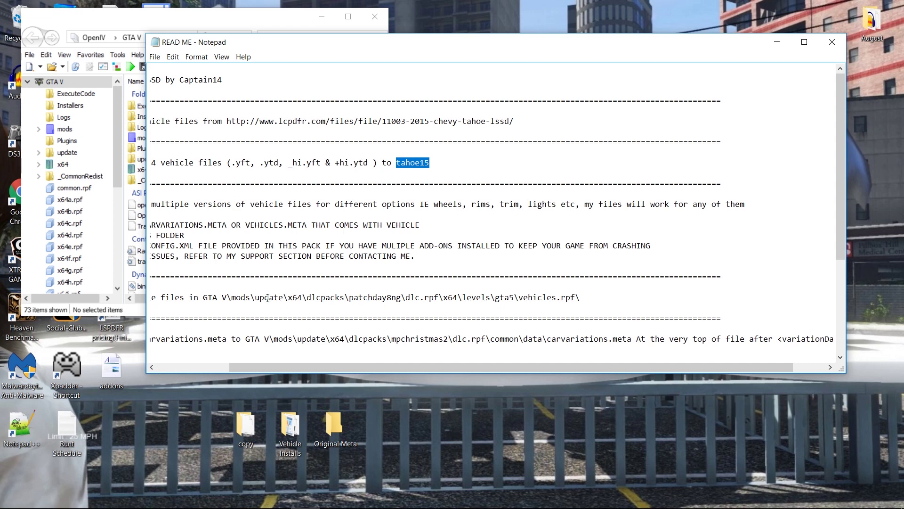
{"action": "left_click_drag", "start_coordinate": [257, 298], "coordinate": [507, 339]}
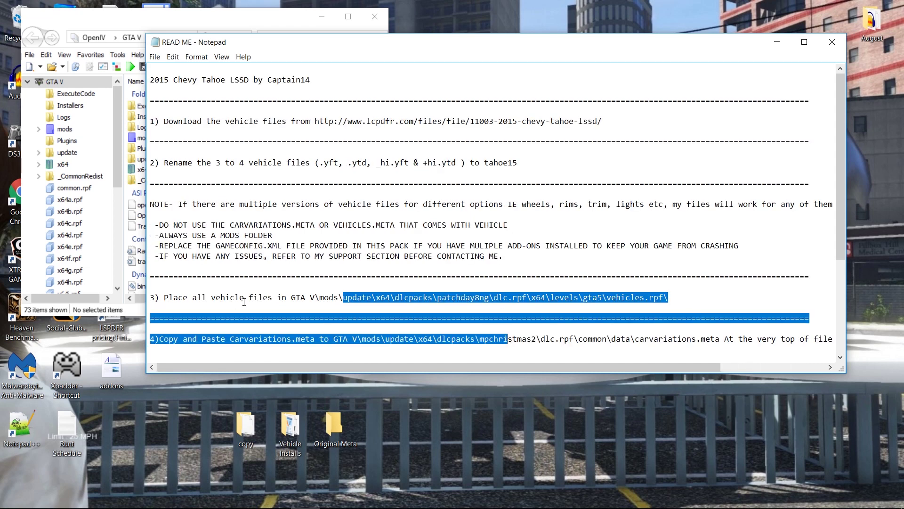
{"action": "left_click", "coordinate": [777, 41]}
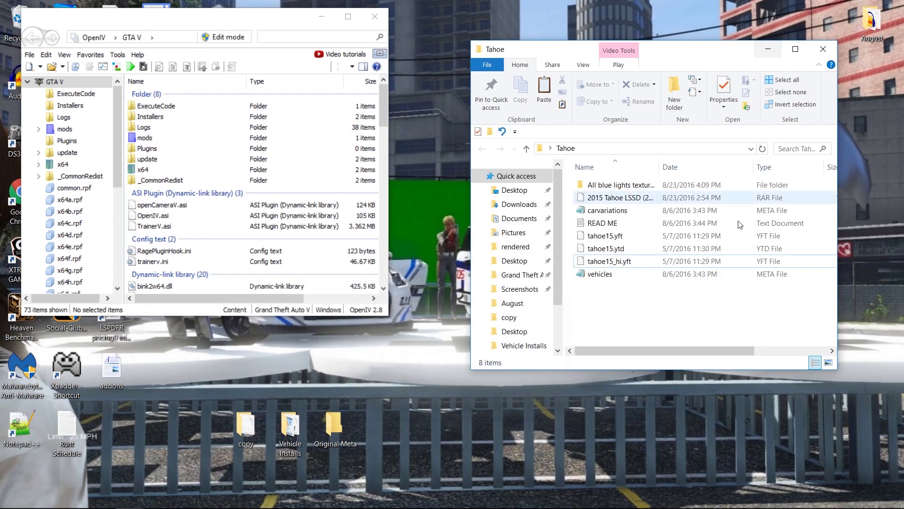
Place the OpenIV window beside the Tahoe folder and open update\x64\dlcpacks in it
{"action": "left_click_drag", "start_coordinate": [226, 17], "coordinate": [273, 17]}
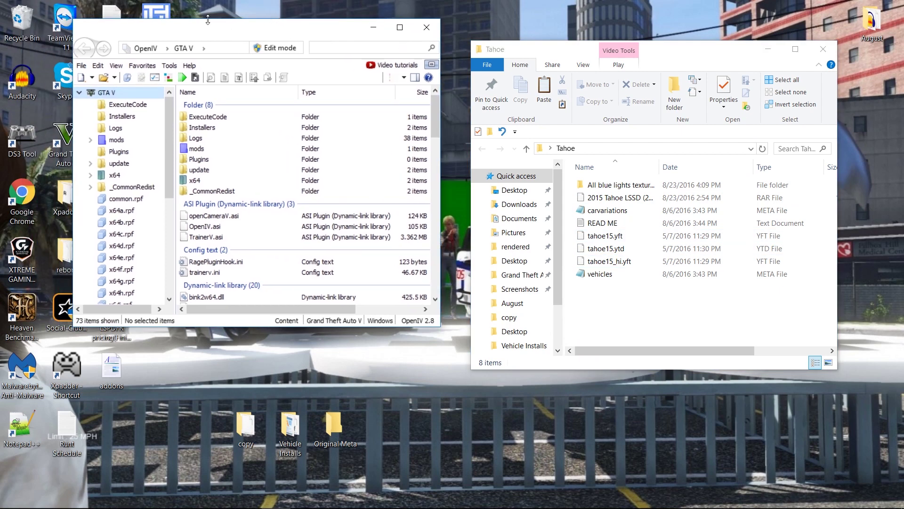
{"action": "left_click_drag", "start_coordinate": [222, 22], "coordinate": [232, 45]}
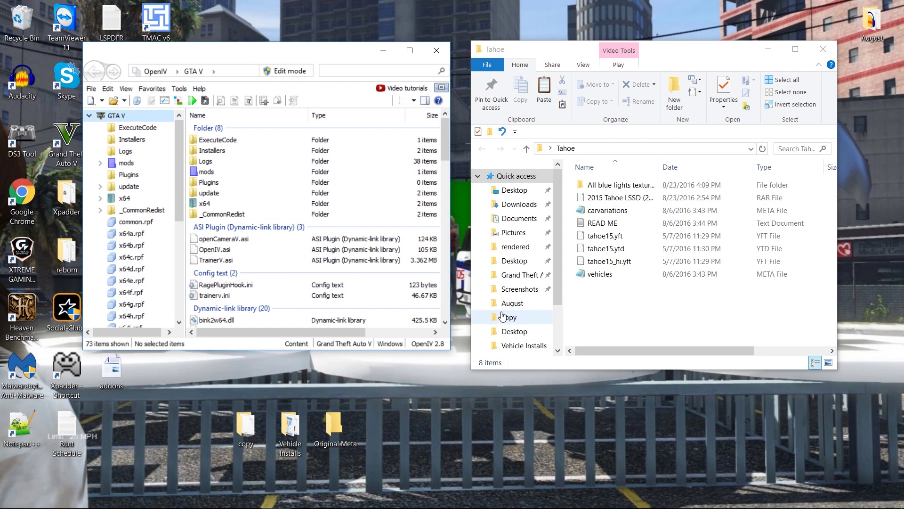
{"action": "left_click", "coordinate": [133, 187]}
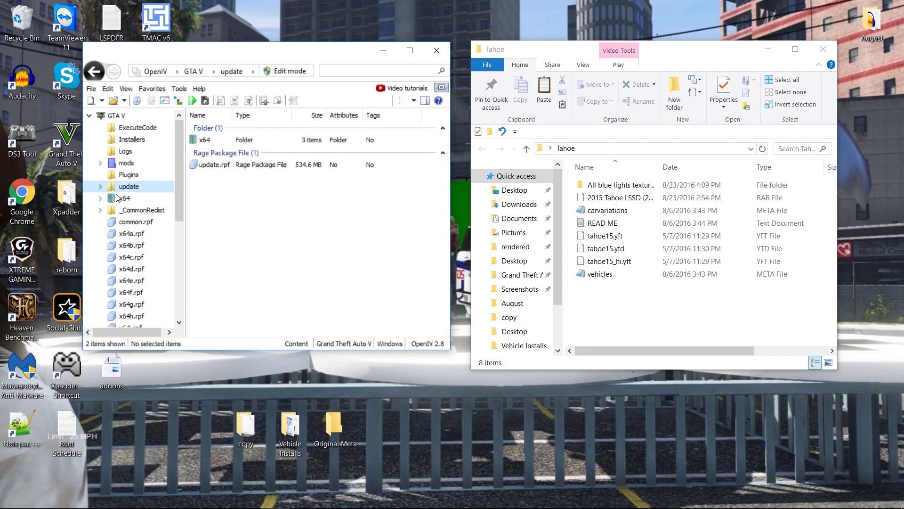
{"action": "double_click", "coordinate": [205, 140]}
{"action": "left_click", "coordinate": [219, 150]}
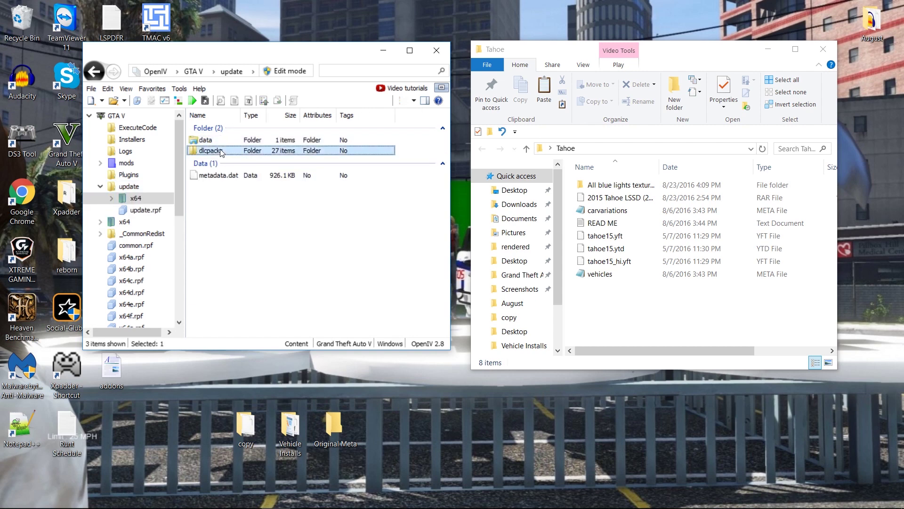
{"action": "double_click", "coordinate": [220, 151]}
{"action": "scroll", "coordinate": [240, 306], "scroll_direction": "down", "scroll_amount": 5}
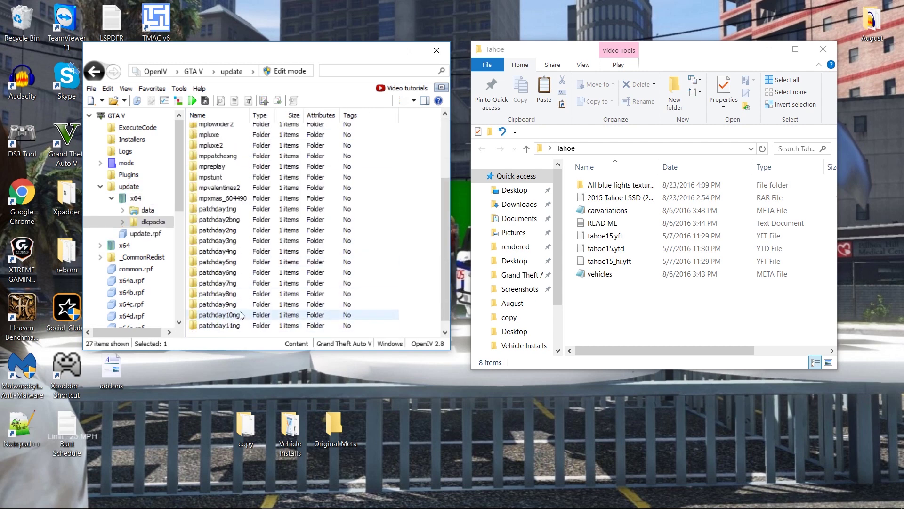
Open patchday10ng\dlc.rpf\x64\levels\gta5\vehicles.rpf and look through its vehicle files
{"action": "double_click", "coordinate": [239, 315]}
{"action": "left_click", "coordinate": [233, 141]}
{"action": "double_click", "coordinate": [233, 141]}
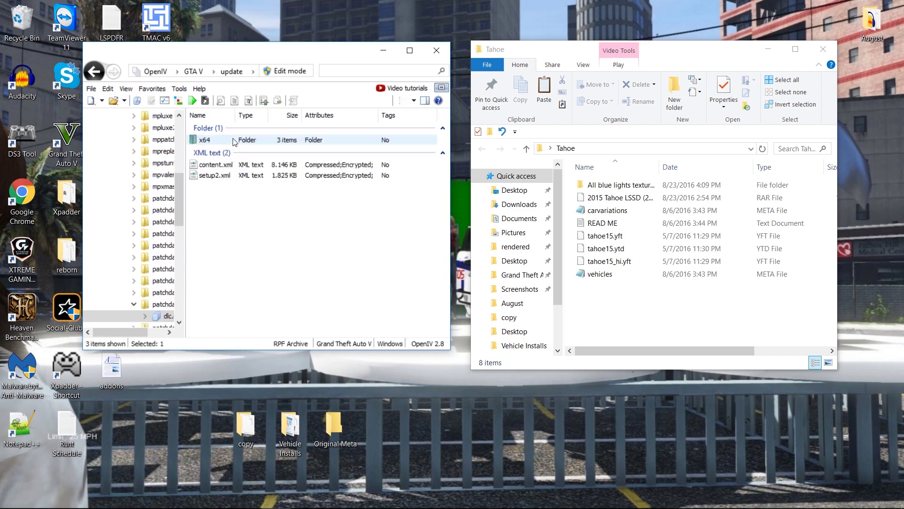
{"action": "double_click", "coordinate": [232, 140]}
{"action": "left_click", "coordinate": [231, 151]}
{"action": "double_click", "coordinate": [232, 152]}
{"action": "double_click", "coordinate": [233, 140]}
{"action": "double_click", "coordinate": [239, 164]}
{"action": "scroll", "coordinate": [217, 222], "scroll_direction": "down", "scroll_amount": 2}
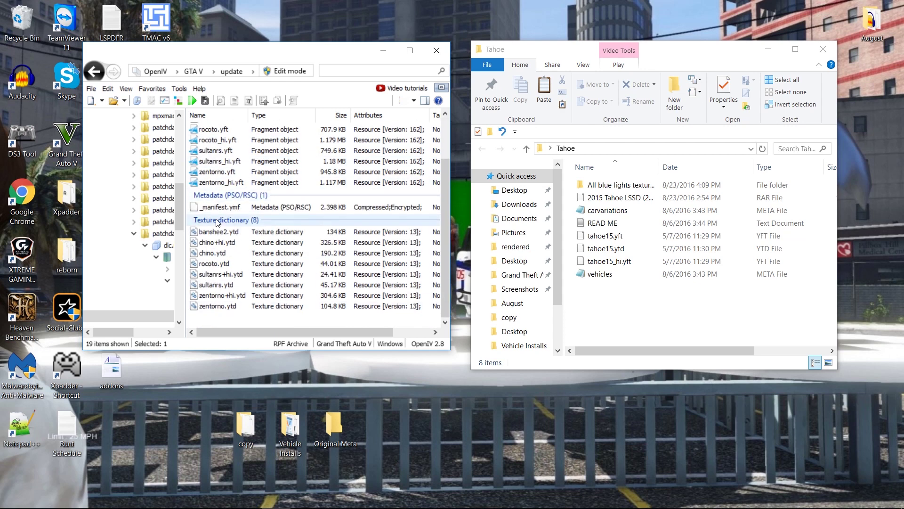
Turn on edit mode for vehicles.rpf and switch to its version in the mods folder
{"action": "scroll", "coordinate": [217, 222], "scroll_direction": "up", "scroll_amount": 2}
{"action": "left_click", "coordinate": [287, 72]}
{"action": "left_click", "coordinate": [502, 298]}
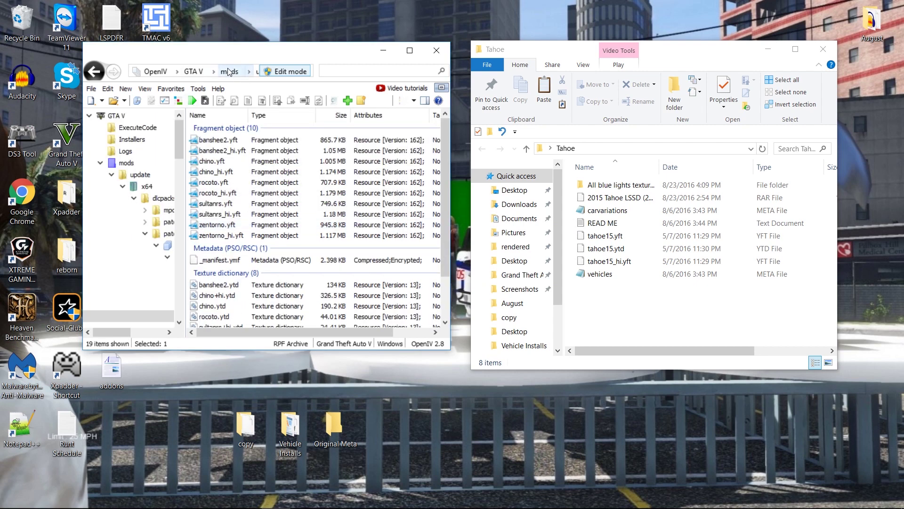
Enlarge the OpenIV window and add tahoe15.yft, tahoe15.ytd and tahoe15_hi.yft from the Tahoe folder to the mods copy of vehicles.rpf
{"action": "left_click_drag", "start_coordinate": [447, 350], "coordinate": [458, 434]}
{"action": "left_click_drag", "start_coordinate": [571, 233], "coordinate": [571, 278]}
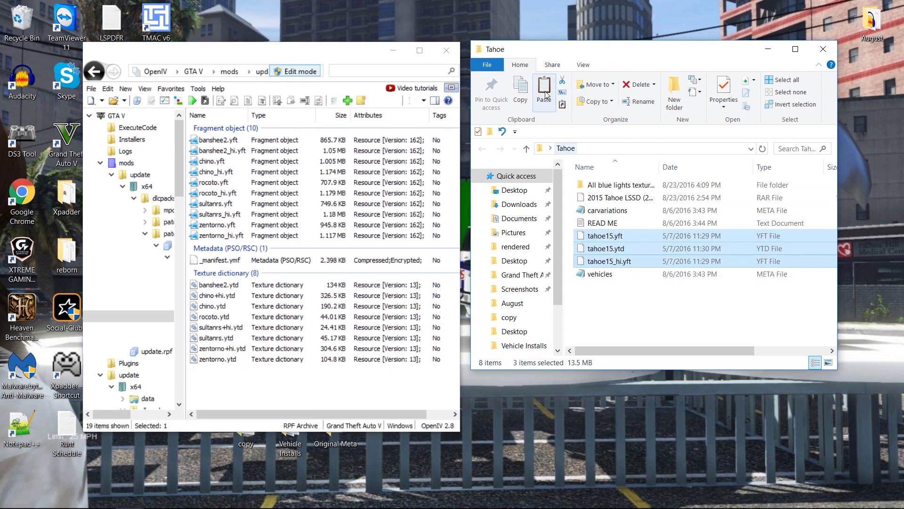
{"action": "left_click_drag", "start_coordinate": [581, 51], "coordinate": [656, 56]}
{"action": "left_click_drag", "start_coordinate": [682, 240], "coordinate": [413, 348]}
{"action": "left_click_drag", "start_coordinate": [370, 389], "coordinate": [369, 390]}
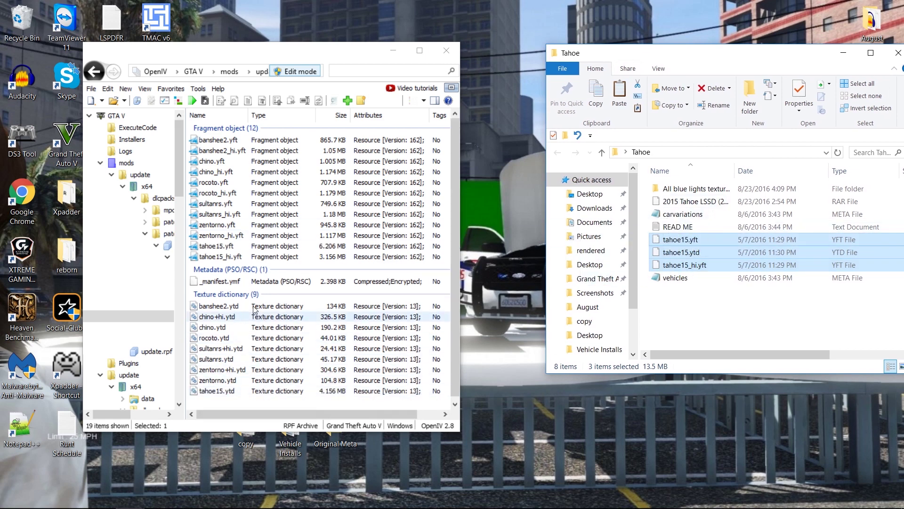
View the added tahoe15.yft in the model viewer, close it, and reposition the OpenIV and Tahoe windows side by side
{"action": "left_click", "coordinate": [257, 249]}
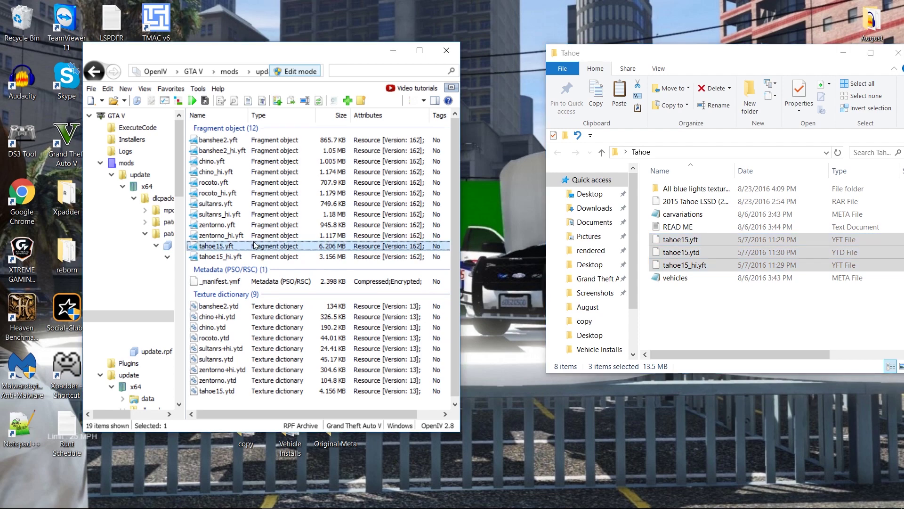
{"action": "double_click", "coordinate": [255, 246]}
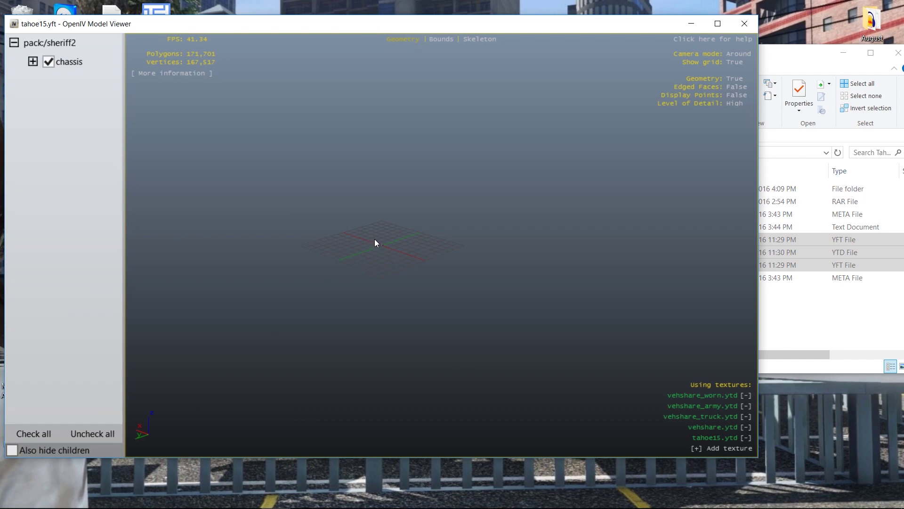
{"action": "left_click", "coordinate": [742, 26]}
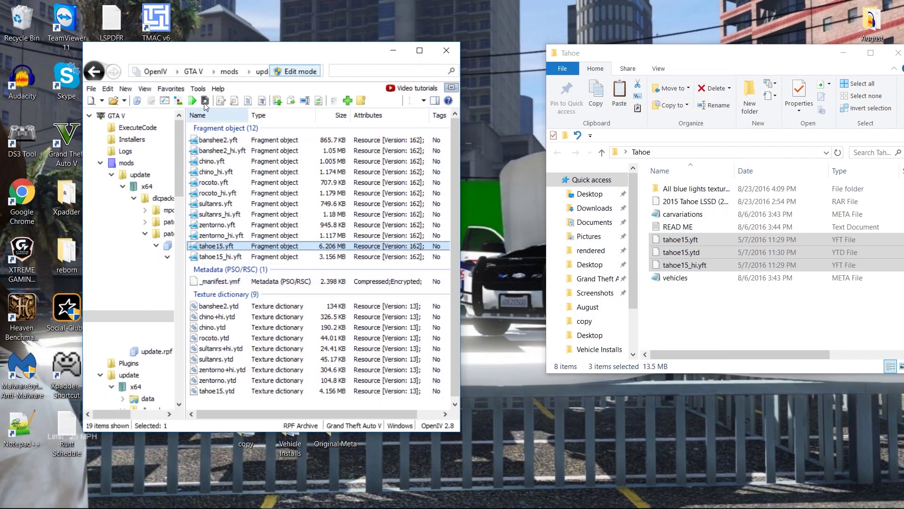
{"action": "left_click_drag", "start_coordinate": [254, 54], "coordinate": [263, 39]}
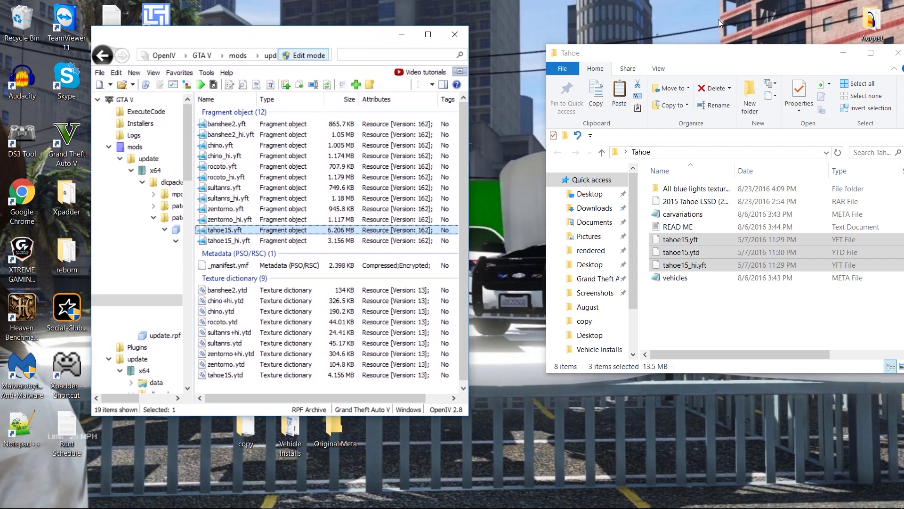
{"action": "left_click_drag", "start_coordinate": [718, 53], "coordinate": [661, 29]}
{"action": "left_click", "coordinate": [652, 274]}
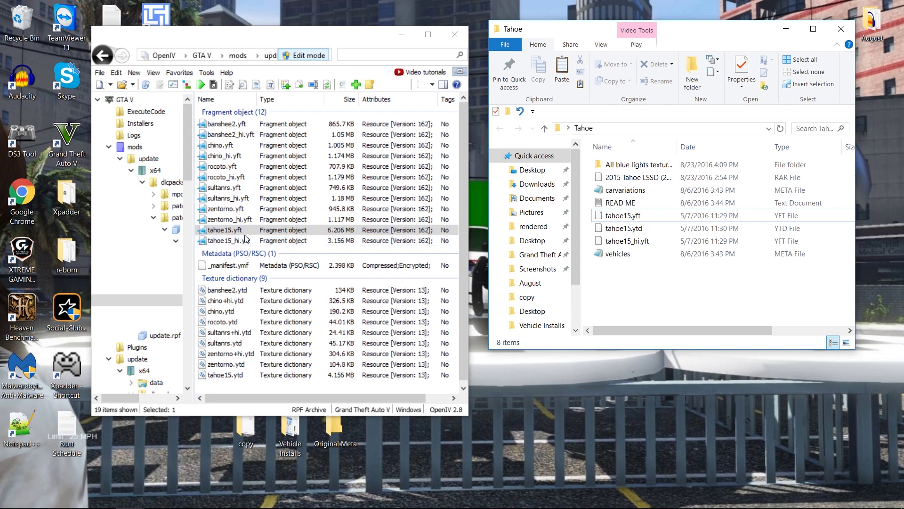
Open tahoe15.ytd in the texture editor, look through its textures including the tahoe_sign liveries, and close it
{"action": "left_click", "coordinate": [243, 374]}
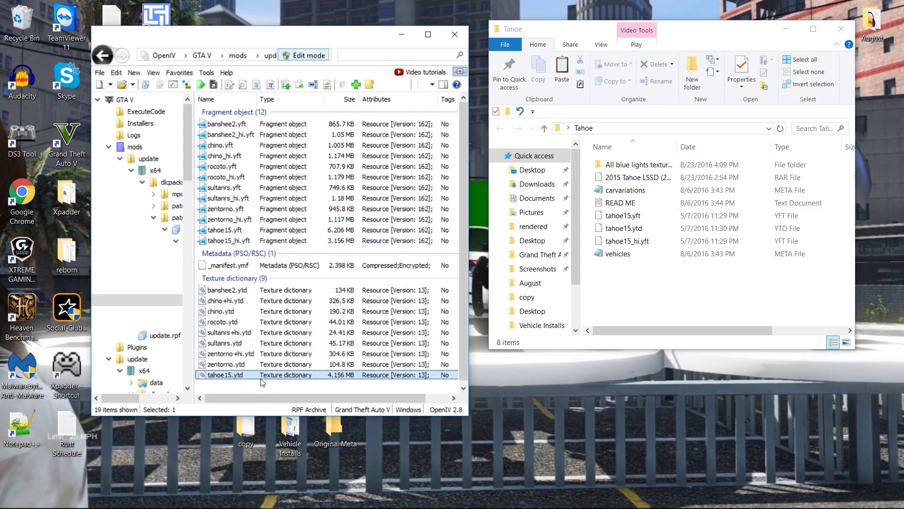
{"action": "right_click", "coordinate": [253, 379]}
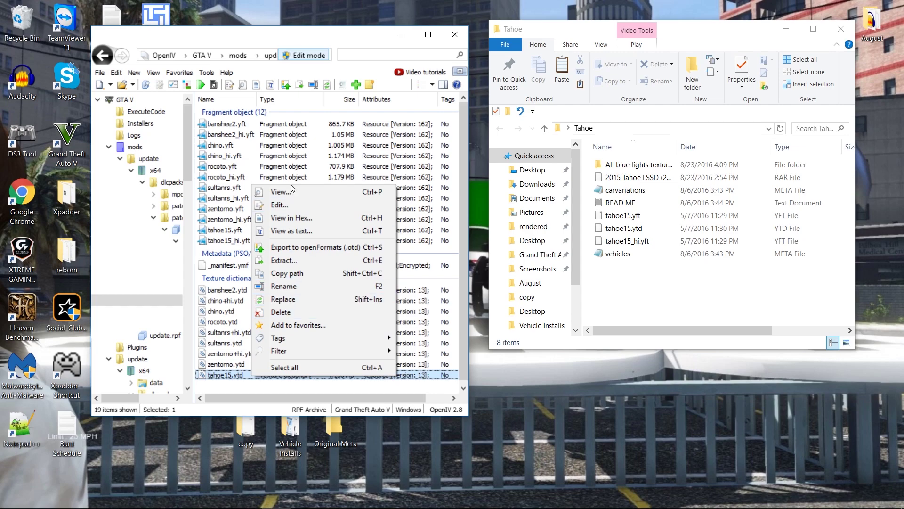
{"action": "left_click", "coordinate": [292, 204]}
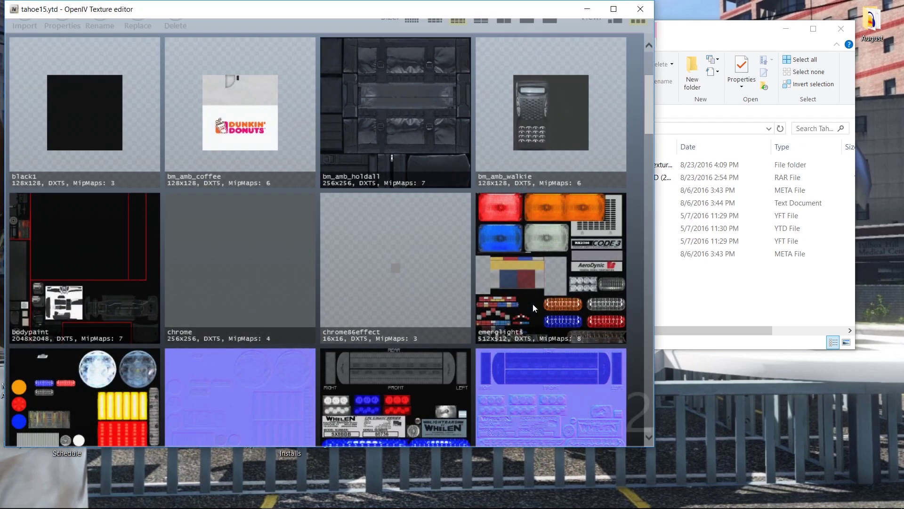
{"action": "left_click_drag", "start_coordinate": [648, 106], "coordinate": [662, 256]}
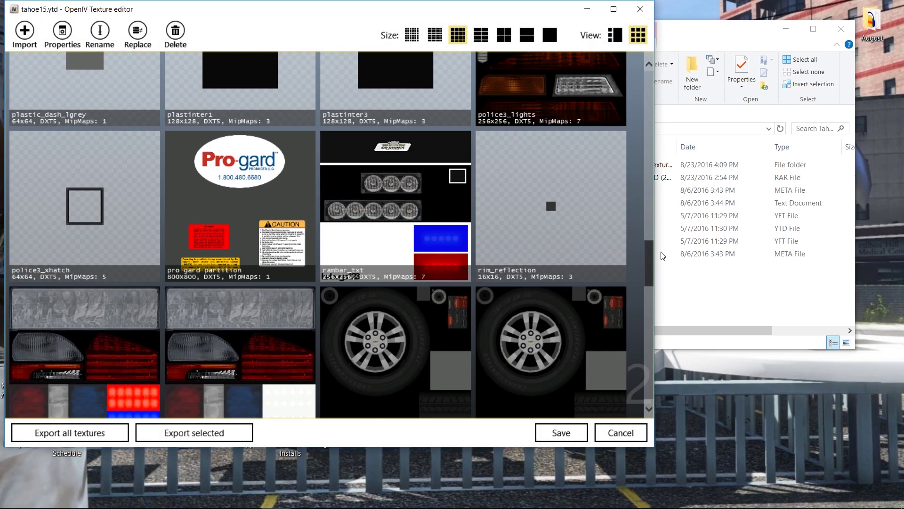
{"action": "scroll", "coordinate": [93, 277], "scroll_direction": "down", "scroll_amount": 10}
{"action": "scroll", "coordinate": [93, 276], "scroll_direction": "up", "scroll_amount": 3}
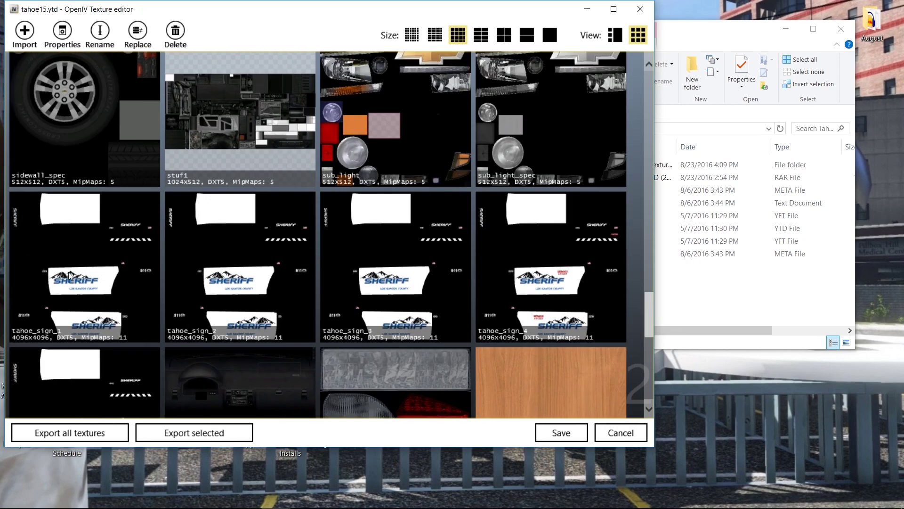
{"action": "left_click_drag", "start_coordinate": [644, 306], "coordinate": [648, 346]}
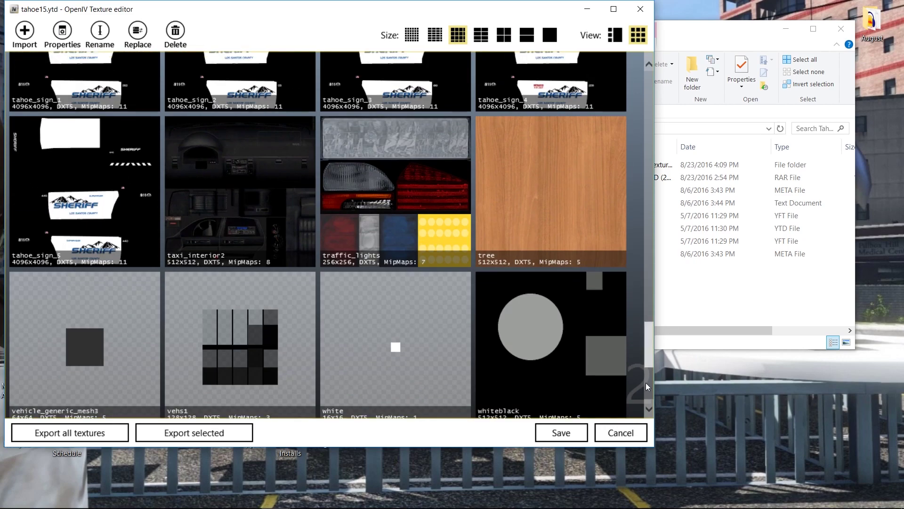
{"action": "left_click", "coordinate": [641, 9]}
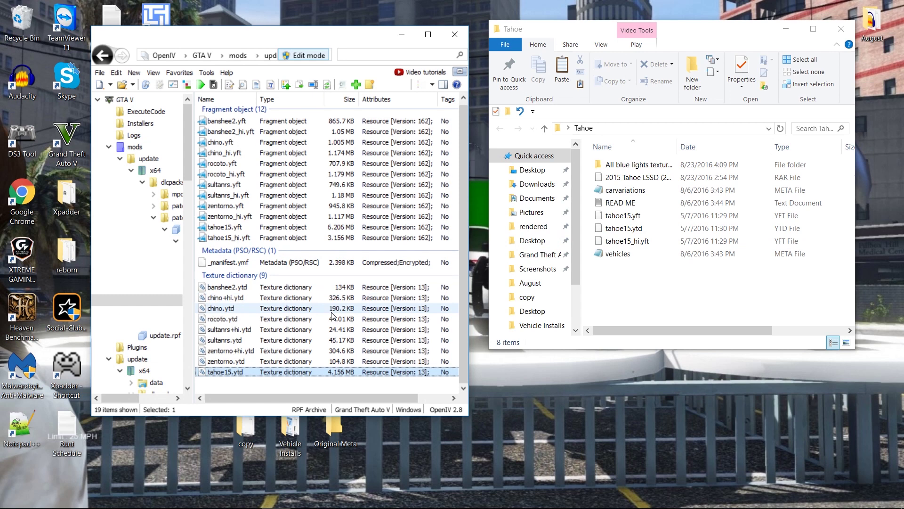
Open READ ME from the Tahoe folder, widen it to examine where instruction 4 places the carvariations text, and minimize it
{"action": "left_click", "coordinate": [683, 292]}
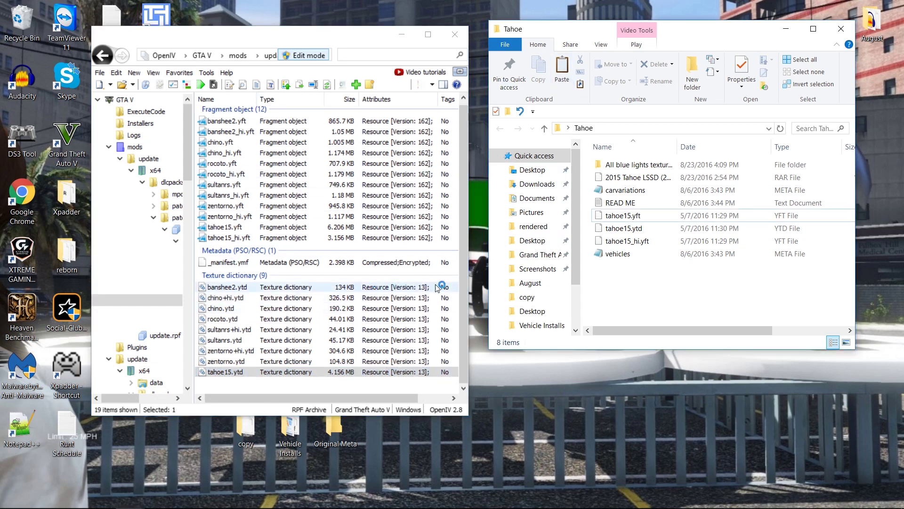
{"action": "key", "text": "Down"}
{"action": "key", "text": "Up"}
{"action": "key", "text": "Up"}
{"action": "key", "text": "Return"}
{"action": "scroll", "coordinate": [387, 245], "scroll_direction": "down", "scroll_amount": 2}
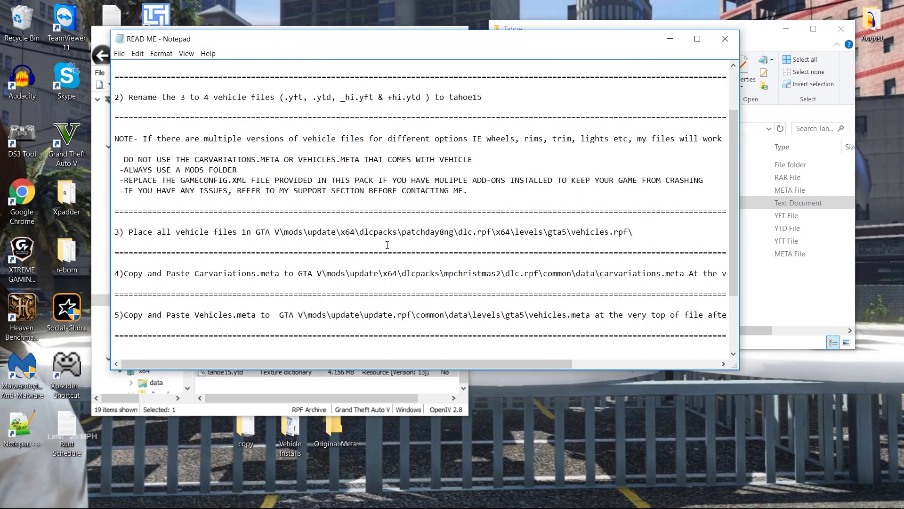
{"action": "left_click_drag", "start_coordinate": [215, 276], "coordinate": [405, 276]}
{"action": "left_click_drag", "start_coordinate": [739, 278], "coordinate": [809, 277]}
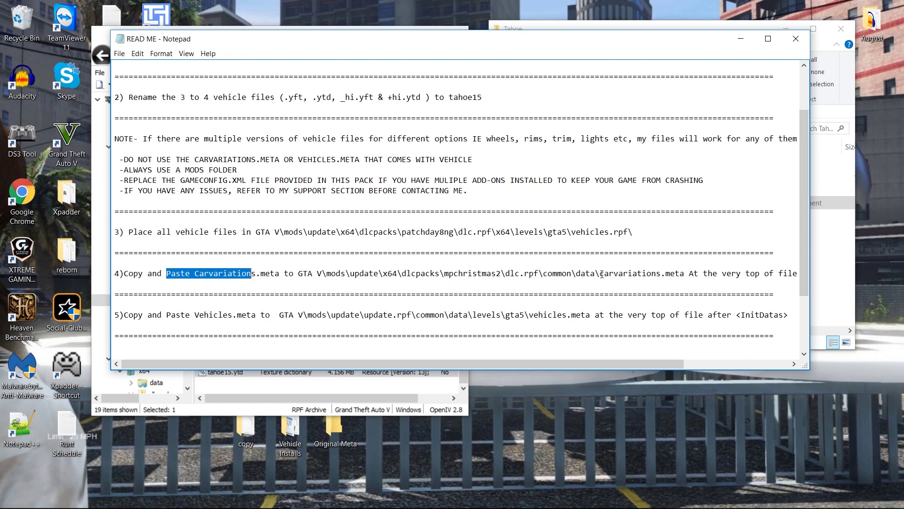
{"action": "left_click_drag", "start_coordinate": [593, 276], "coordinate": [718, 277]}
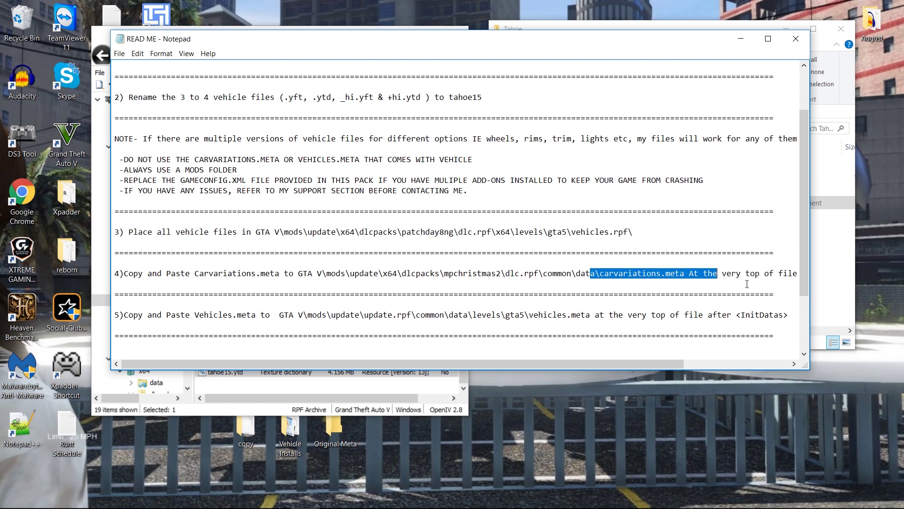
{"action": "left_click", "coordinate": [721, 284]}
{"action": "left_click", "coordinate": [741, 43]}
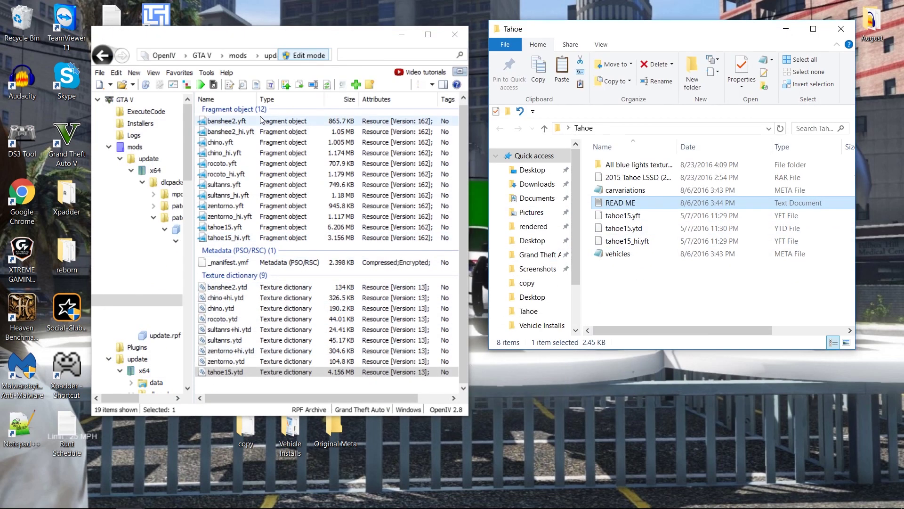
Return OpenIV to the GTA V root and open update\x64\dlcpacks
{"action": "left_click", "coordinate": [237, 58]}
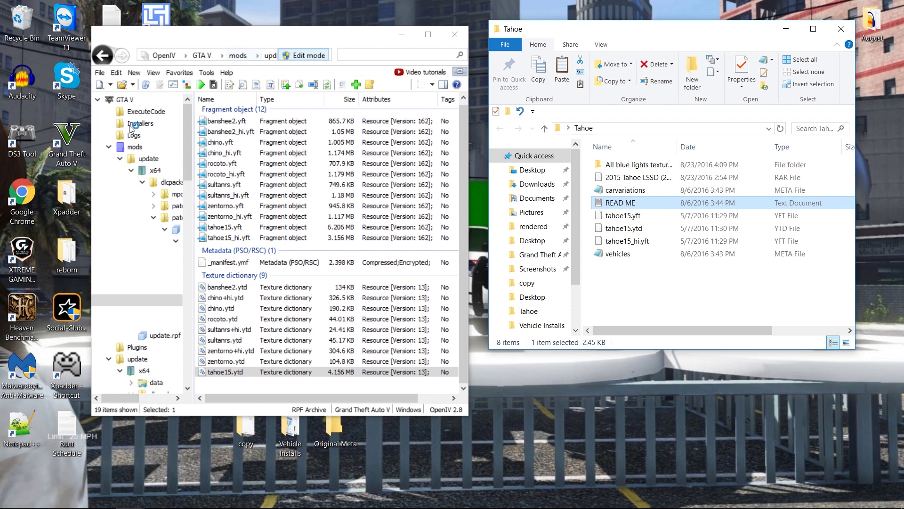
{"action": "left_click", "coordinate": [202, 56]}
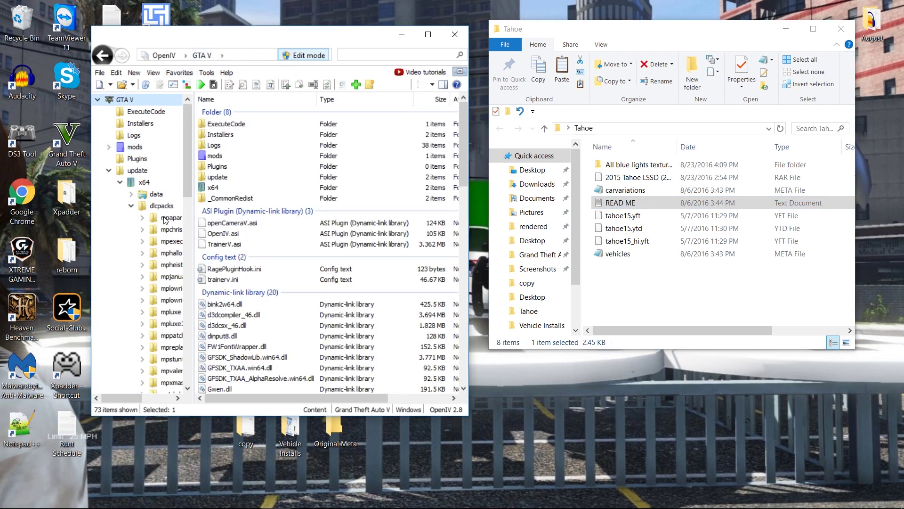
{"action": "left_click", "coordinate": [110, 171]}
{"action": "left_click", "coordinate": [136, 172]}
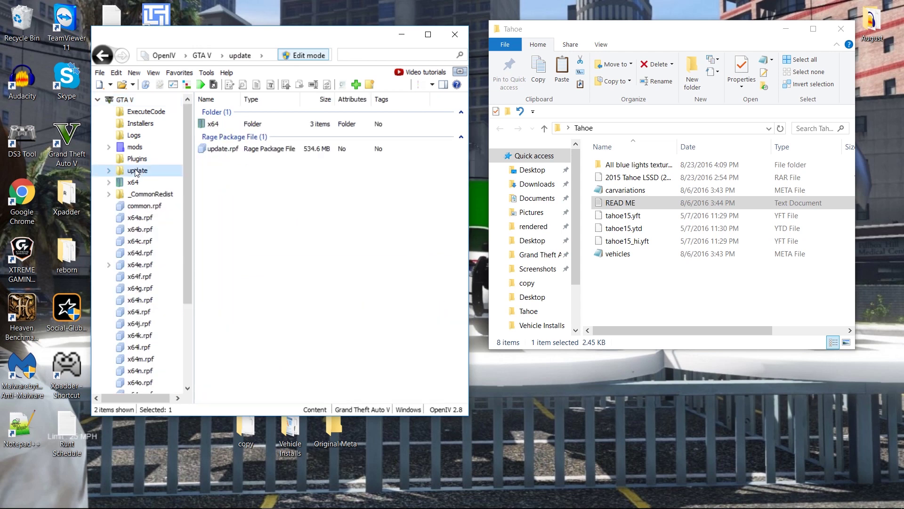
{"action": "double_click", "coordinate": [237, 125]}
{"action": "double_click", "coordinate": [237, 136]}
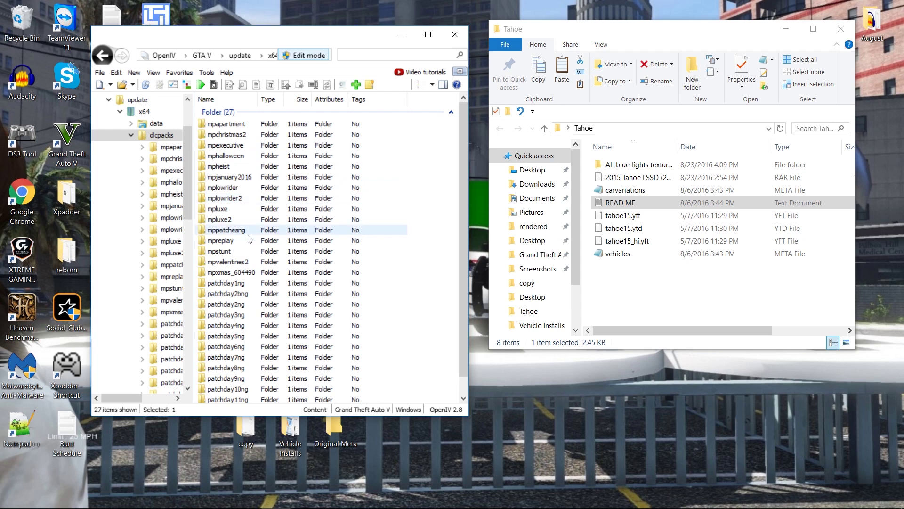
Open mpvalentines2\dlc.rpf\common\data, copy the archive to the mods folder, and select carvariations.meta there
{"action": "double_click", "coordinate": [248, 263]}
{"action": "double_click", "coordinate": [237, 124]}
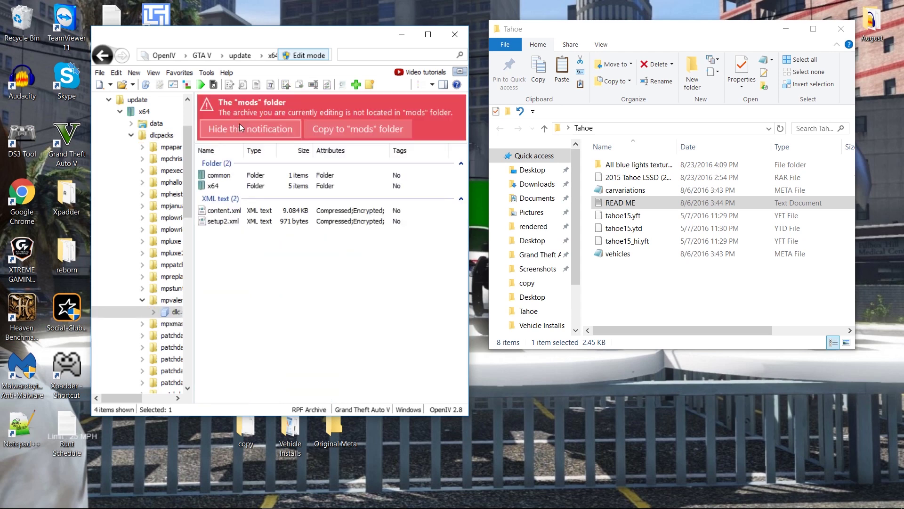
{"action": "double_click", "coordinate": [213, 186]}
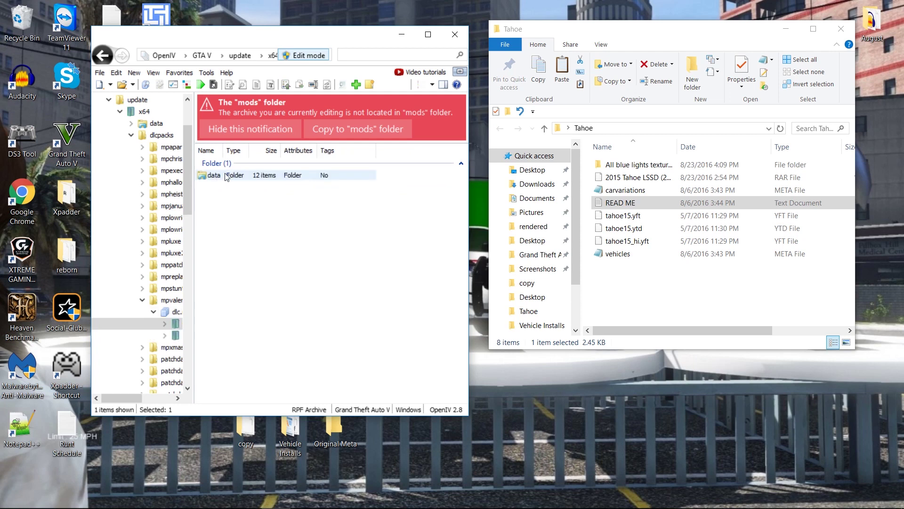
{"action": "double_click", "coordinate": [214, 175]}
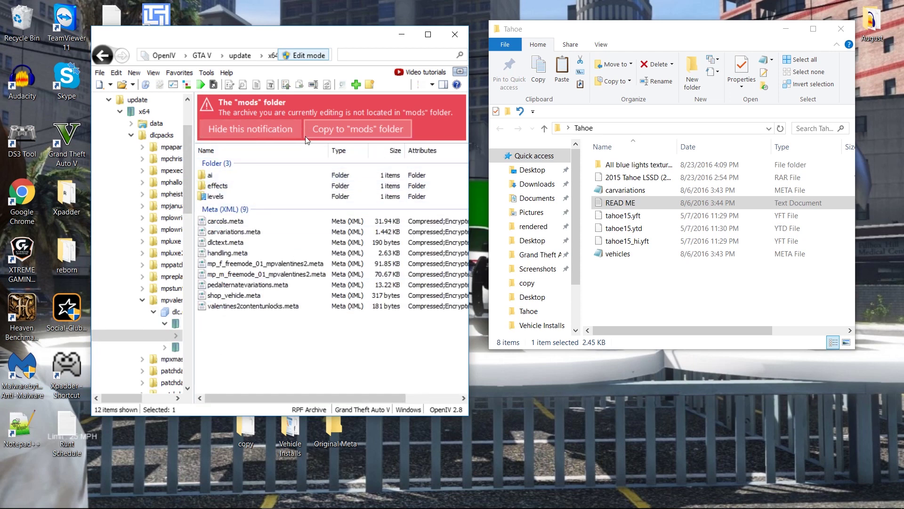
{"action": "left_click", "coordinate": [335, 123]}
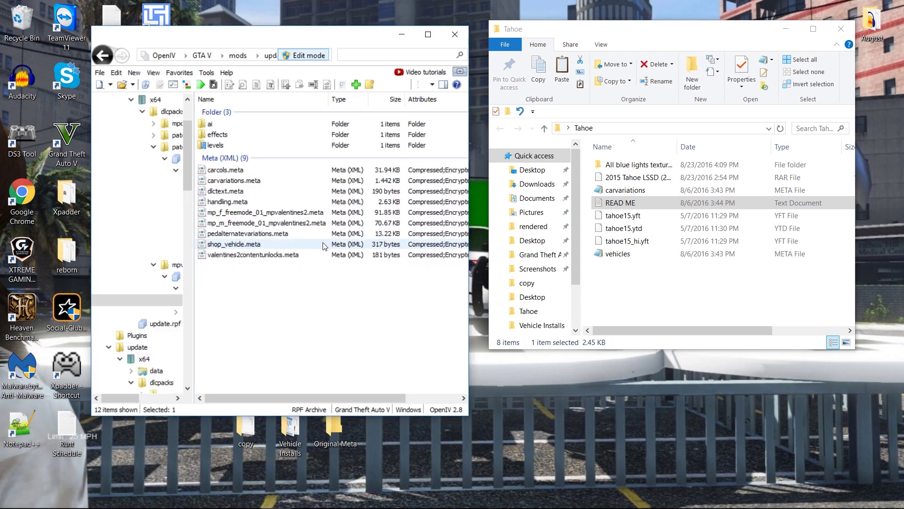
{"action": "left_click", "coordinate": [264, 181]}
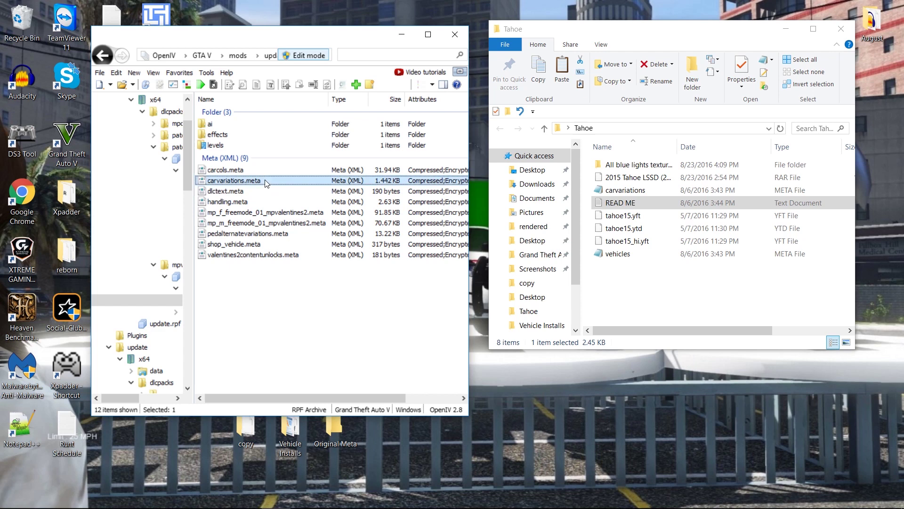
Spread the two windows apart, move carvariations from the Tahoe folder into the desktop's Original Meta folder, and check that folder's contents
{"action": "left_click_drag", "start_coordinate": [292, 37], "coordinate": [246, 28]}
{"action": "mouse_move", "coordinate": [688, 34]}
{"action": "left_mouse_down"}
{"action": "mouse_move", "coordinate": [608, 29]}
{"action": "mouse_move", "coordinate": [705, 32]}
{"action": "left_mouse_up"}
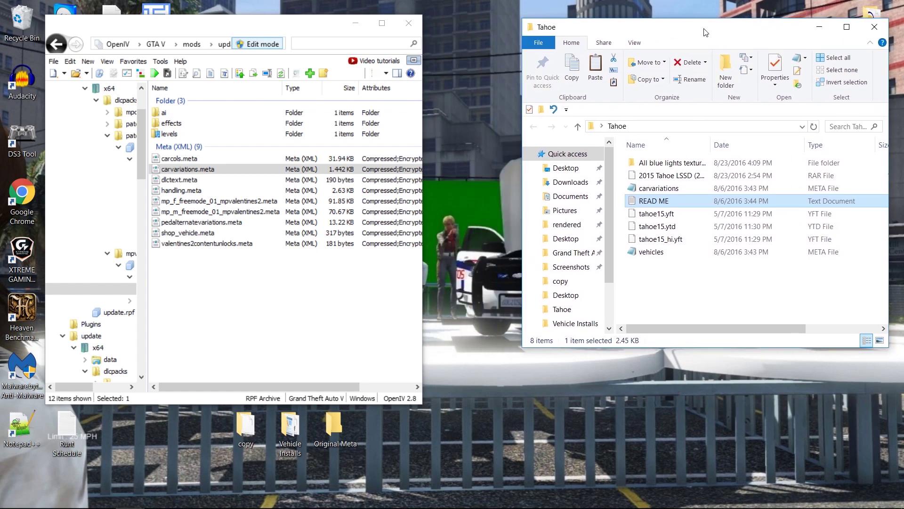
{"action": "left_click", "coordinate": [694, 187]}
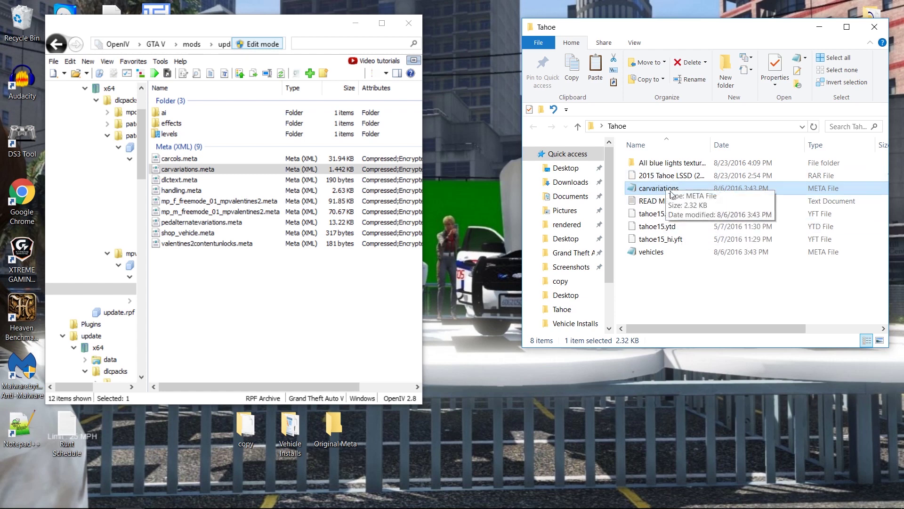
{"action": "left_click_drag", "start_coordinate": [671, 193], "coordinate": [330, 430]}
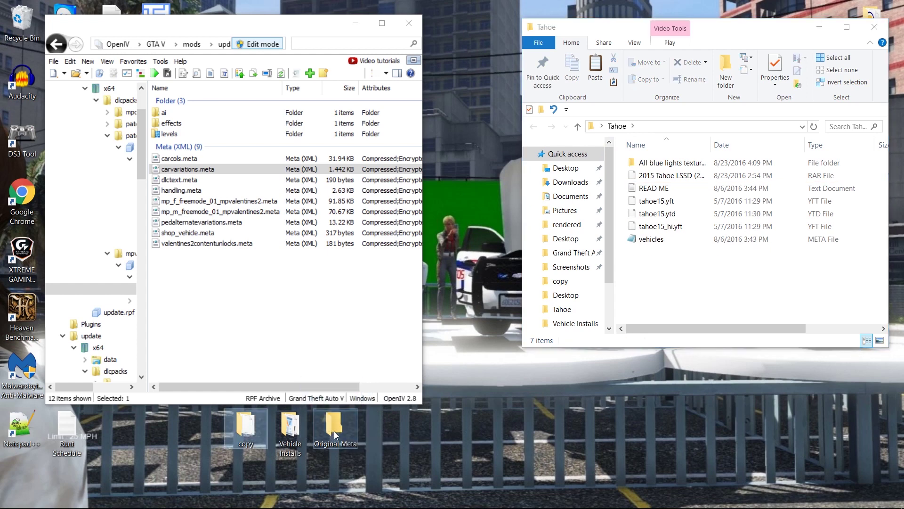
{"action": "double_click", "coordinate": [334, 432]}
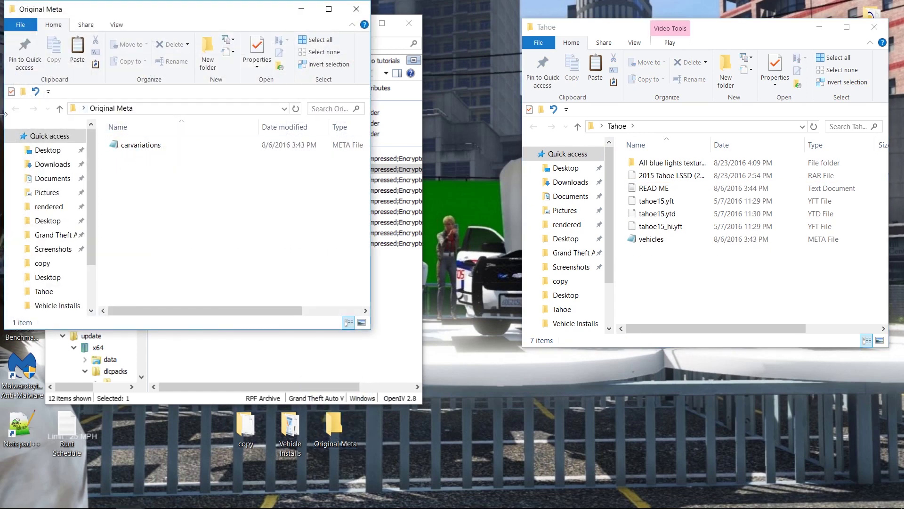
{"action": "left_click", "coordinate": [301, 9]}
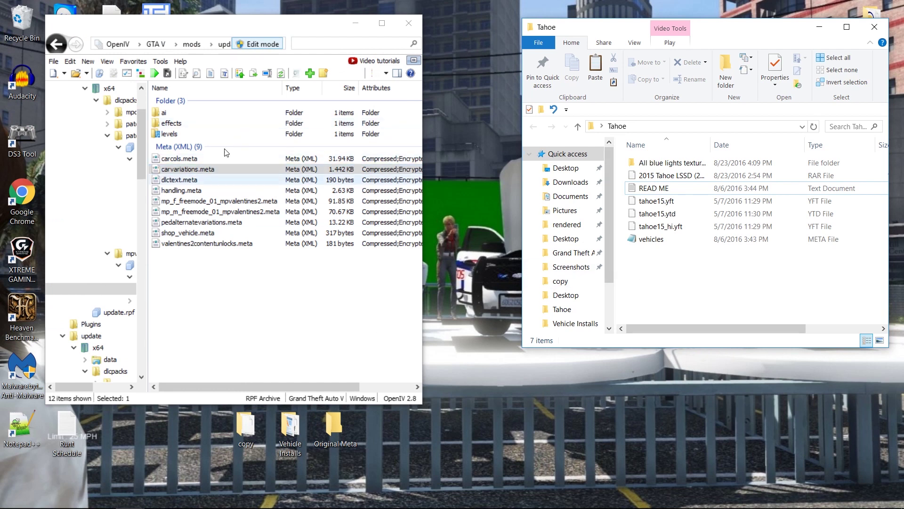
Copy carvariations from the Original Meta folder, minimize that folder, and paste the file onto the desktop
{"action": "left_click", "coordinate": [269, 171]}
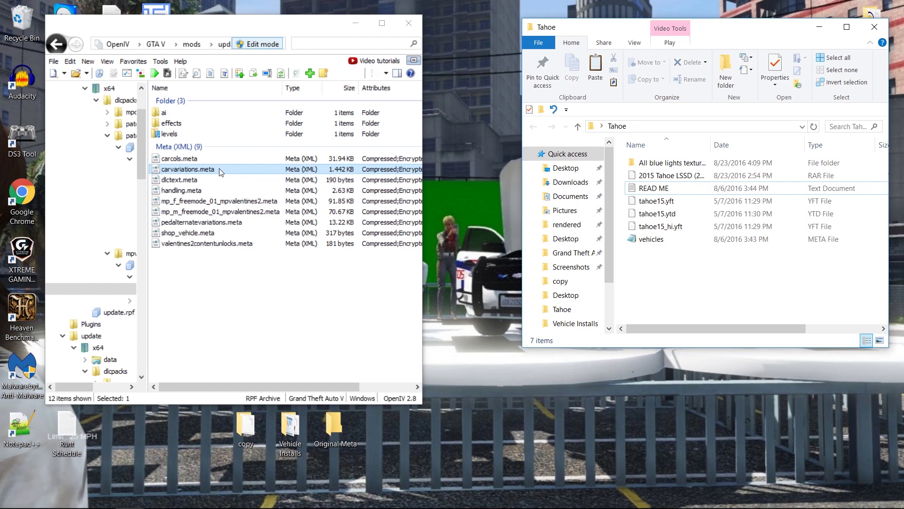
{"action": "left_click", "coordinate": [643, 265]}
{"action": "double_click", "coordinate": [333, 431]}
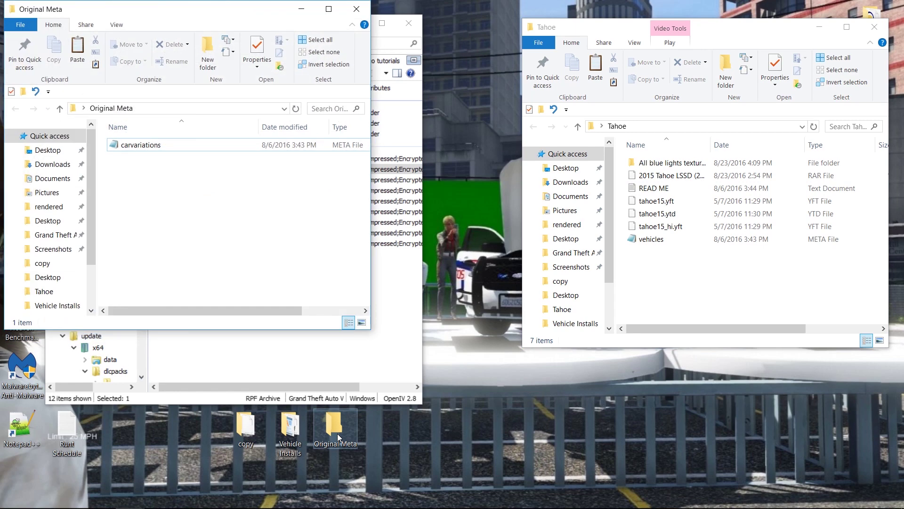
{"action": "right_click", "coordinate": [168, 151]}
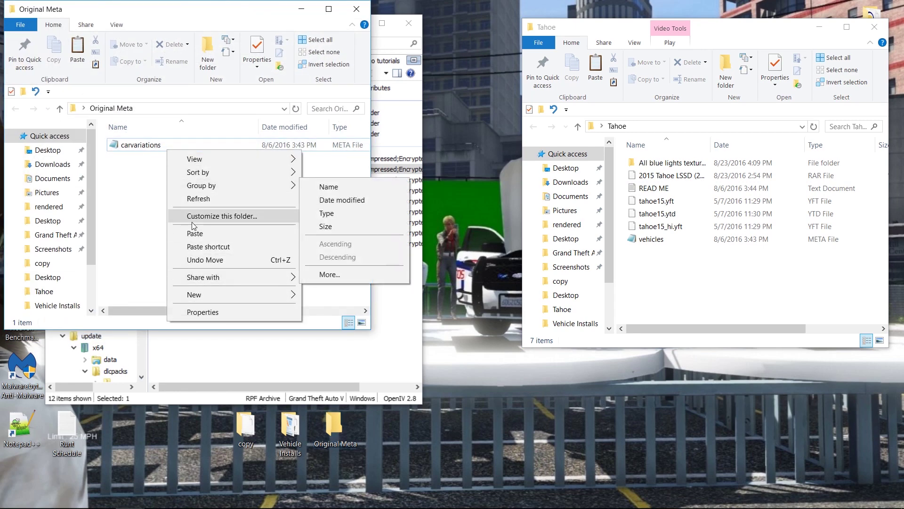
{"action": "left_click", "coordinate": [139, 153]}
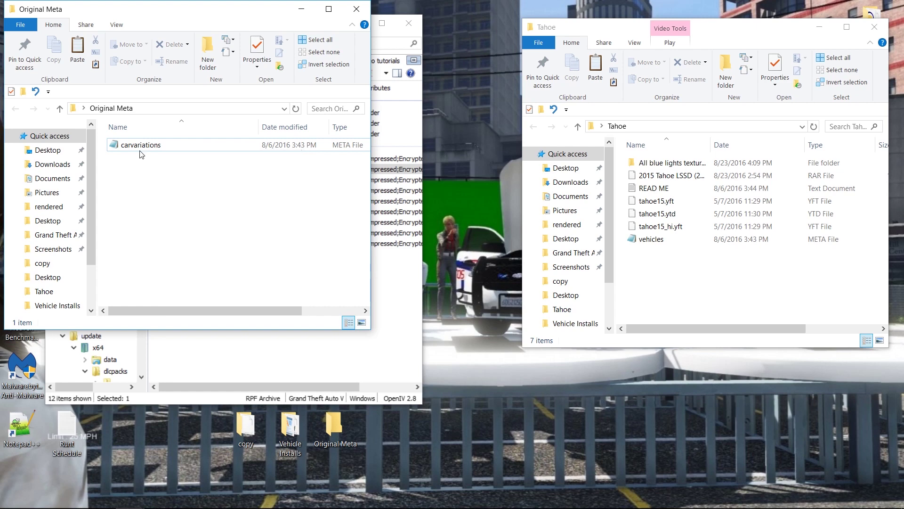
{"action": "right_click", "coordinate": [145, 145]}
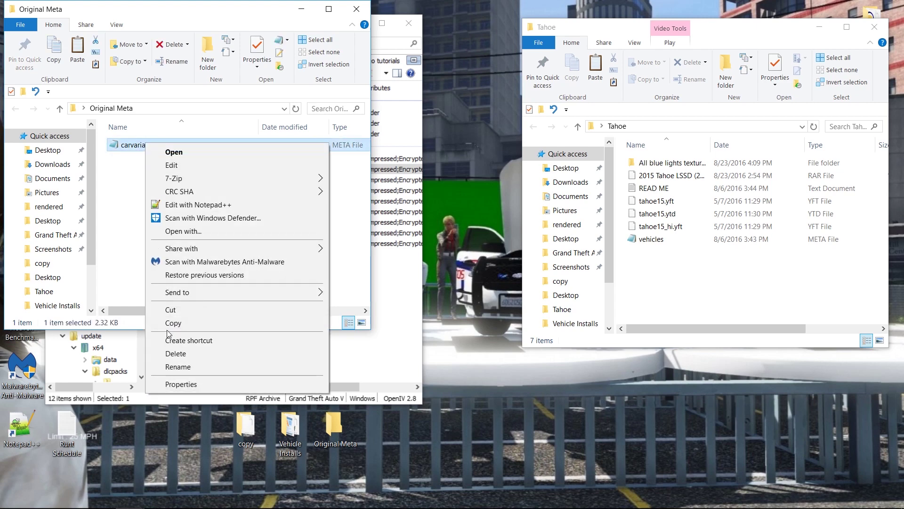
{"action": "left_click", "coordinate": [185, 325]}
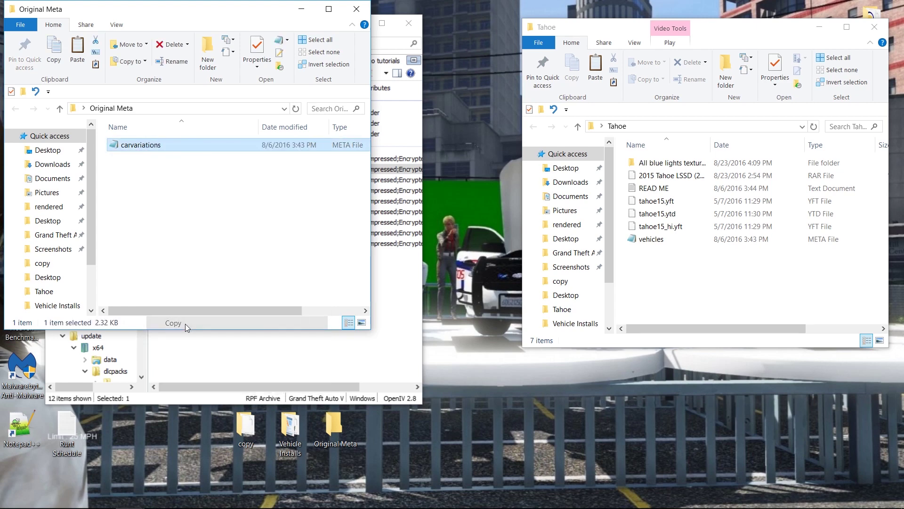
{"action": "left_click", "coordinate": [301, 9]}
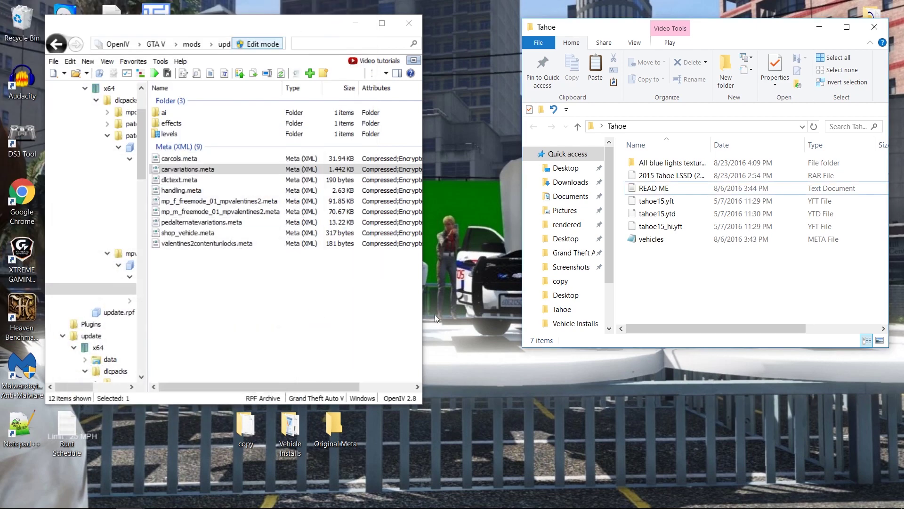
{"action": "right_click", "coordinate": [559, 392]}
{"action": "left_click", "coordinate": [587, 291]}
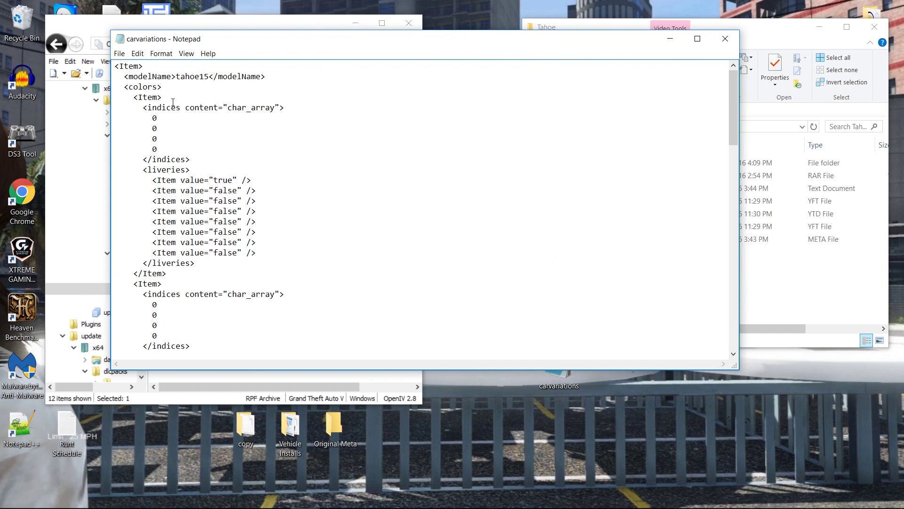
Look through the desktop carvariations file in Notepad, copy its entire tahoe15 entry, and close the file
{"action": "scroll", "coordinate": [156, 189], "scroll_direction": "down", "scroll_amount": 19}
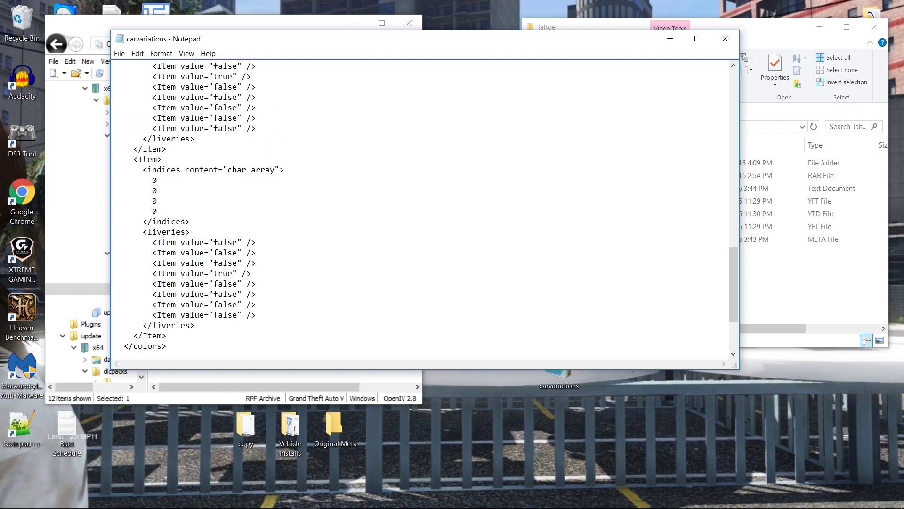
{"action": "scroll", "coordinate": [165, 216], "scroll_direction": "up", "scroll_amount": 20}
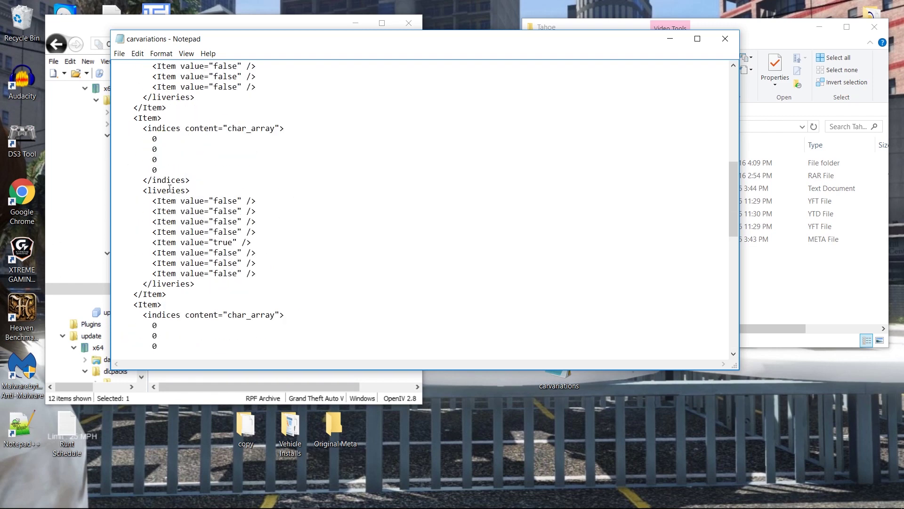
{"action": "scroll", "coordinate": [170, 188], "scroll_direction": "up", "scroll_amount": 5}
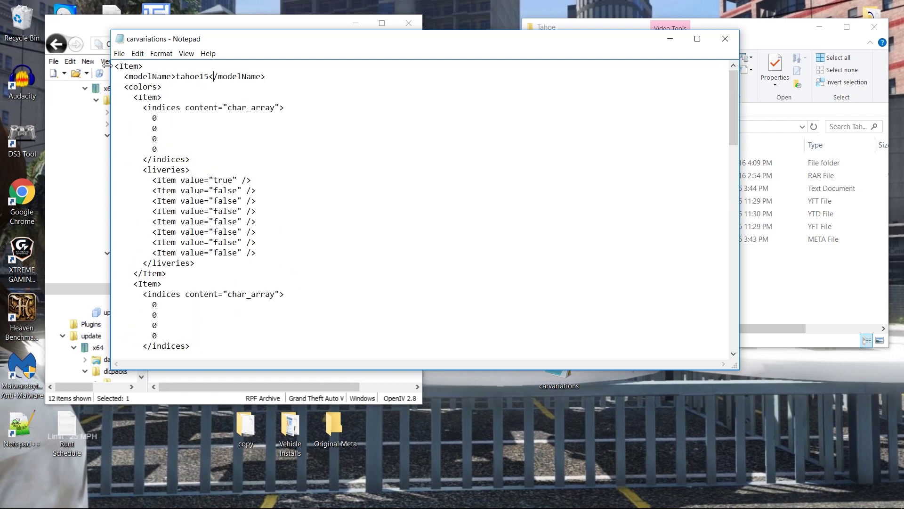
{"action": "key", "text": "ctrl+a"}
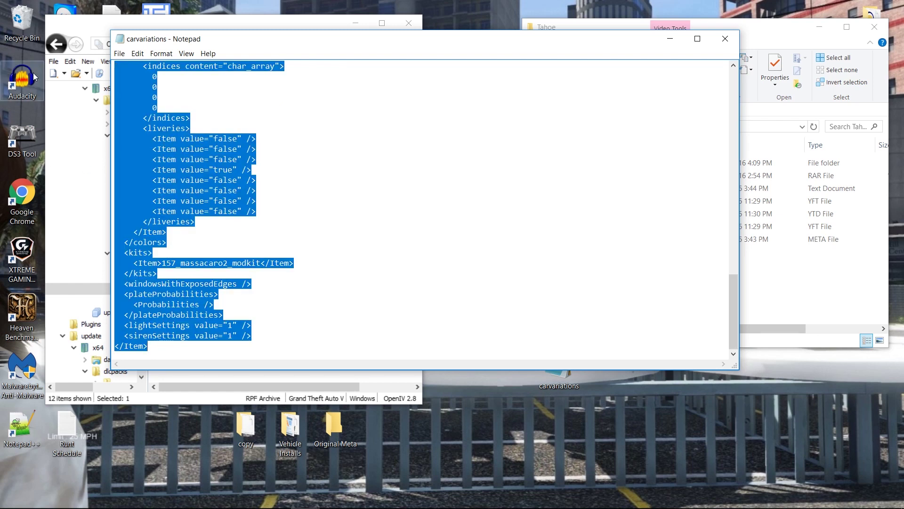
{"action": "left_click", "coordinate": [726, 39]}
Delete the desktop carvariations copy and extract the game's carvariations.meta from OpenIV to the desktop
{"action": "right_click", "coordinate": [547, 358]}
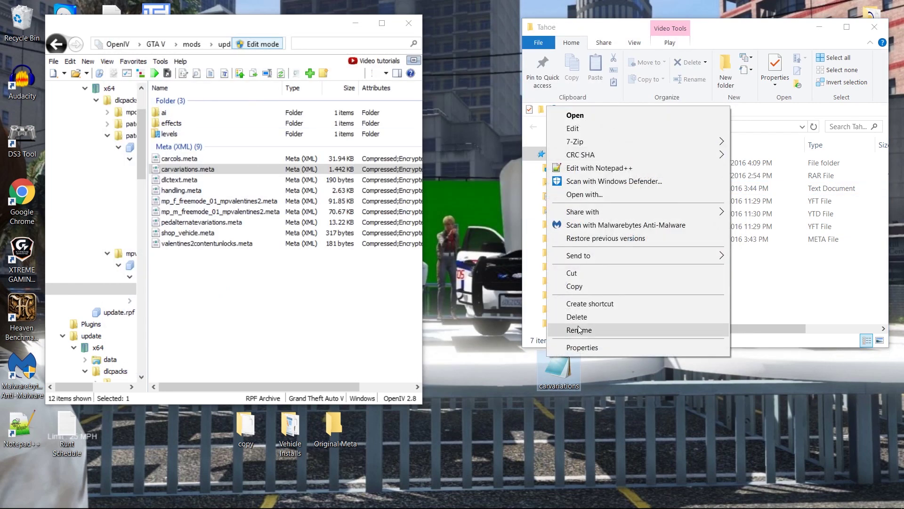
{"action": "left_click", "coordinate": [588, 317]}
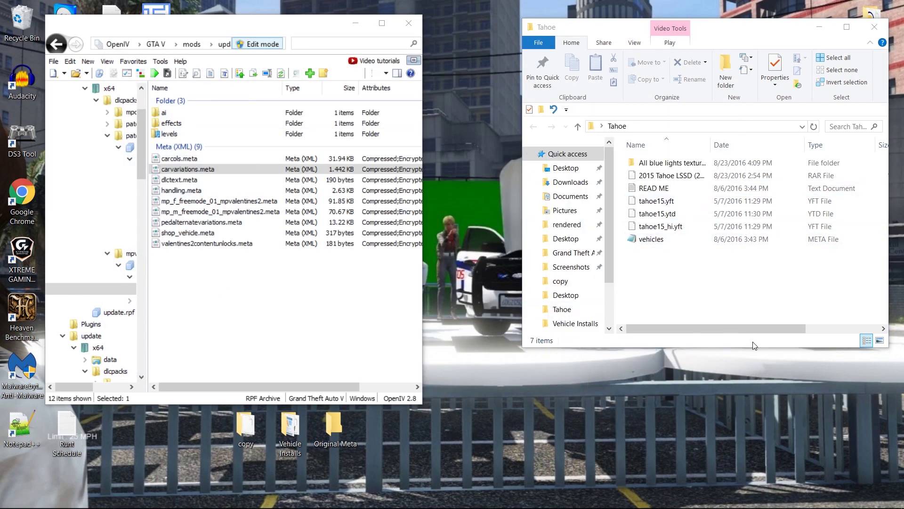
{"action": "left_click", "coordinate": [209, 169]}
{"action": "left_click_drag", "start_coordinate": [202, 171], "coordinate": [479, 418]}
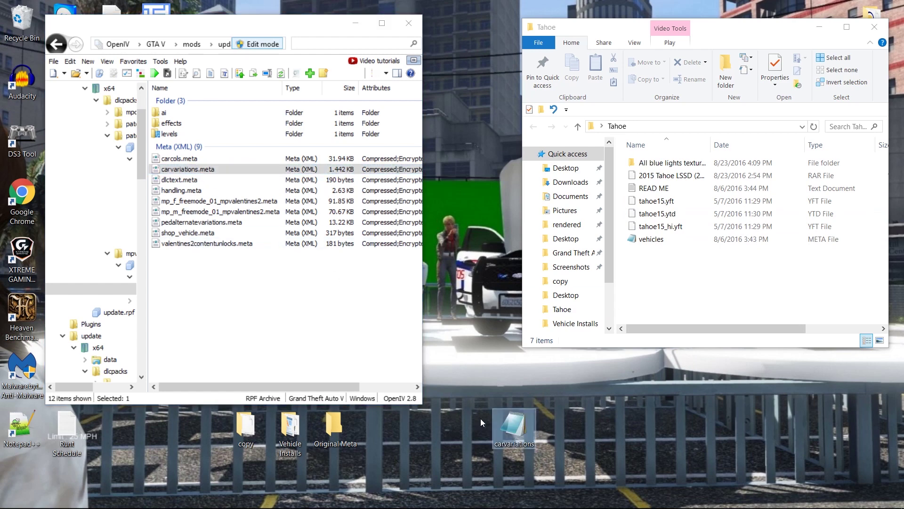
Open the extracted carvariations file and paste the tahoe15 entry on a new line directly below <variationData>
{"action": "double_click", "coordinate": [517, 426]}
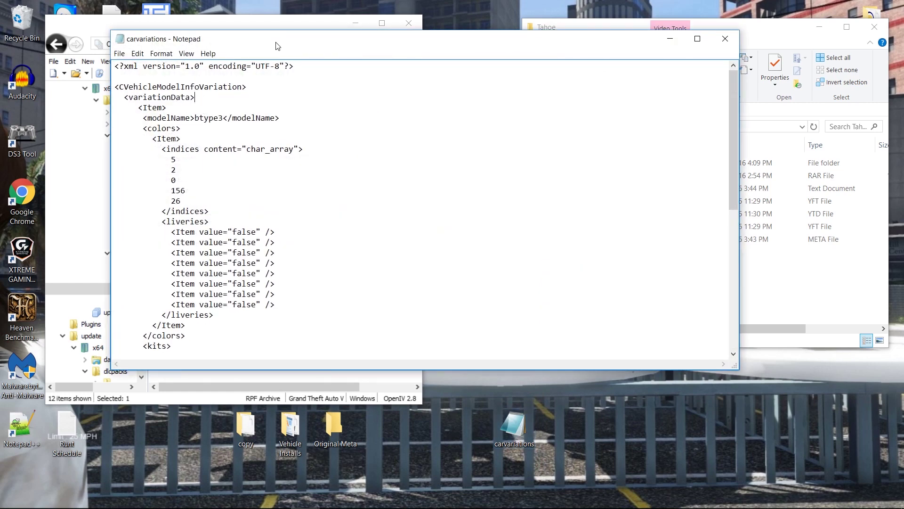
{"action": "left_click", "coordinate": [200, 97]}
{"action": "key", "text": "Return"}
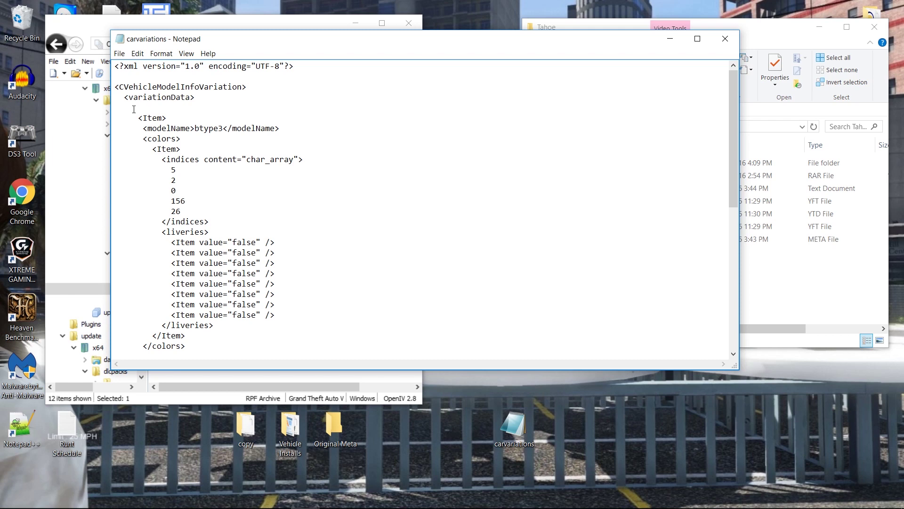
{"action": "right_click", "coordinate": [135, 110]}
{"action": "right_click", "coordinate": [121, 108]}
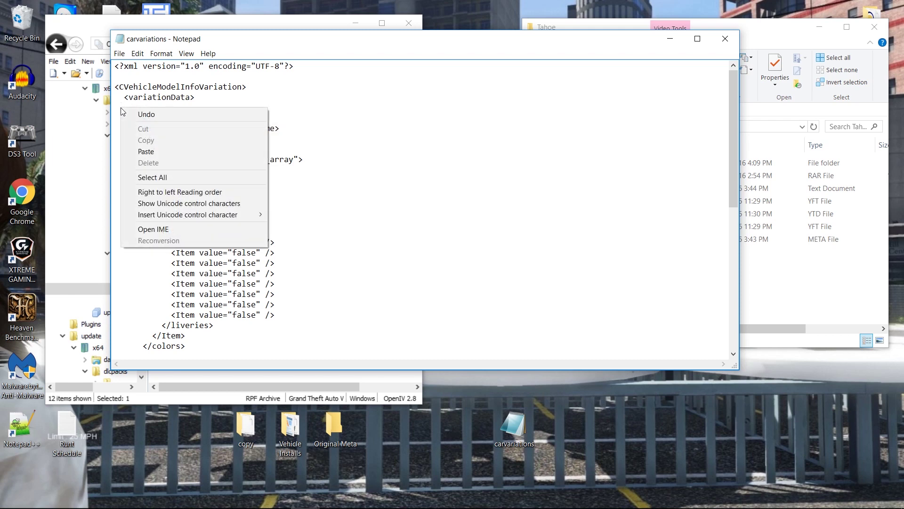
{"action": "left_click", "coordinate": [143, 151]}
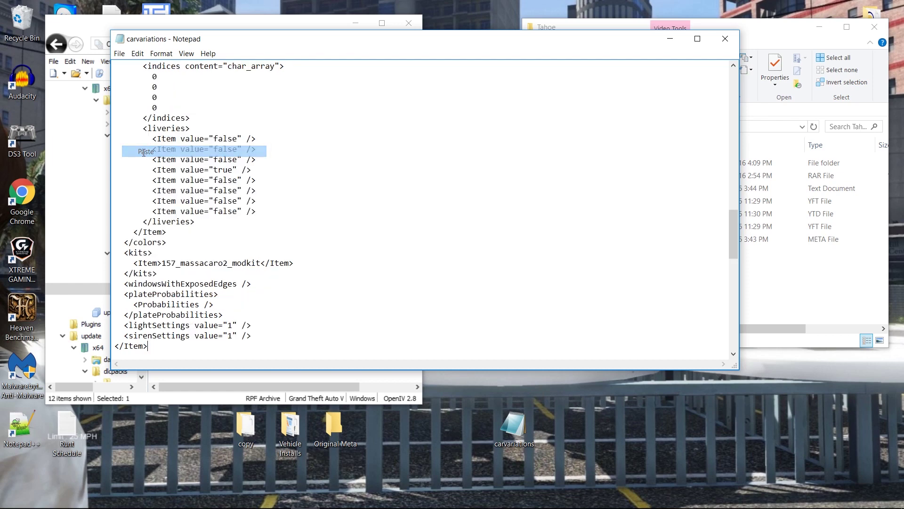
{"action": "scroll", "coordinate": [144, 153], "scroll_direction": "up", "scroll_amount": 20}
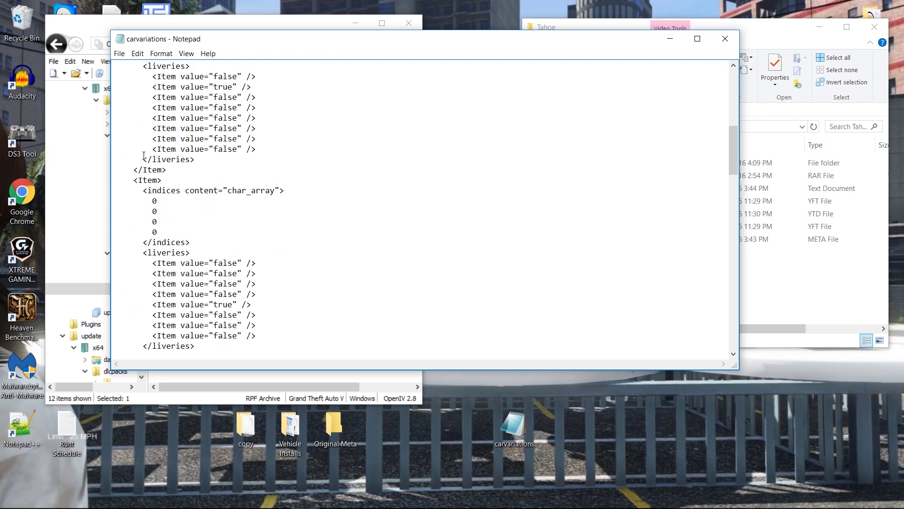
{"action": "scroll", "coordinate": [145, 155], "scroll_direction": "up", "scroll_amount": 5}
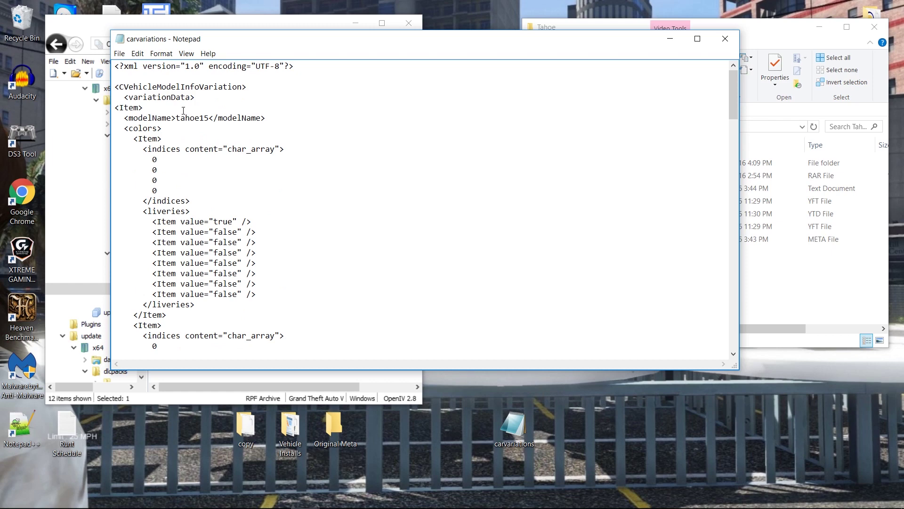
Save and close the edited carvariations file, then import it from the desktop over carvariations.meta in OpenIV's mods archive
{"action": "left_click", "coordinate": [119, 53]}
{"action": "left_click", "coordinate": [137, 89]}
{"action": "left_click", "coordinate": [728, 41]}
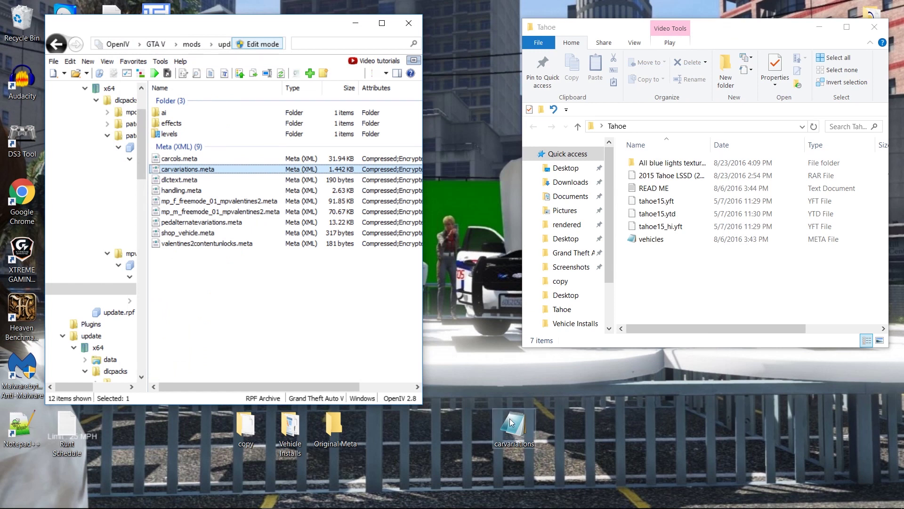
{"action": "left_click_drag", "start_coordinate": [514, 427], "coordinate": [343, 173]}
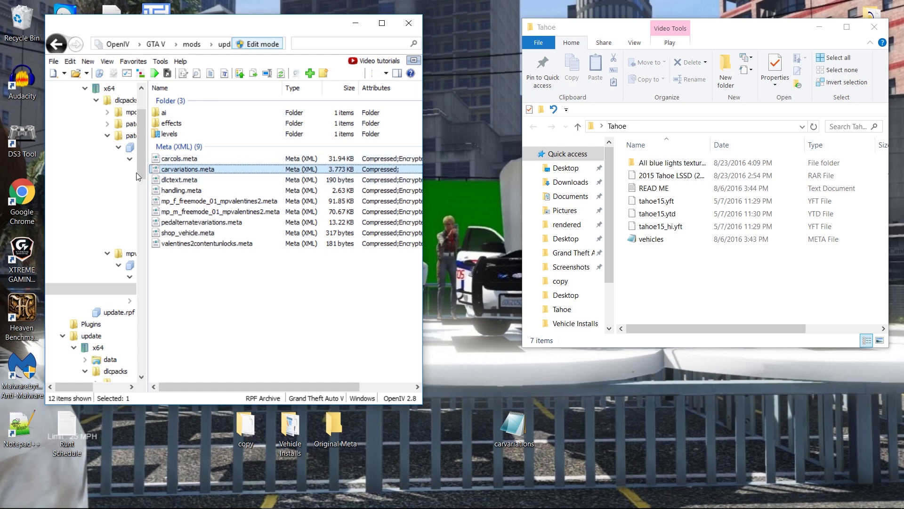
Return OpenIV to the GTA V root and collapse the mods and update folder trees
{"action": "left_click", "coordinate": [153, 46]}
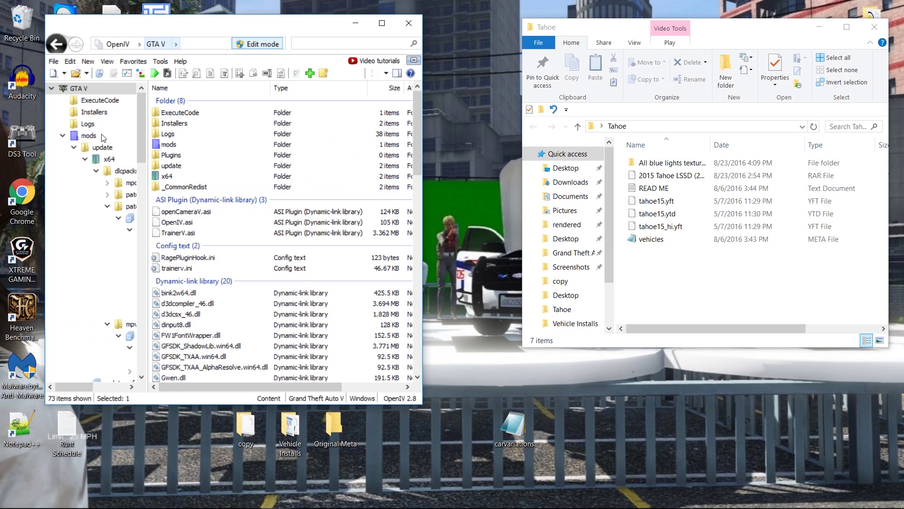
{"action": "left_click", "coordinate": [63, 136]}
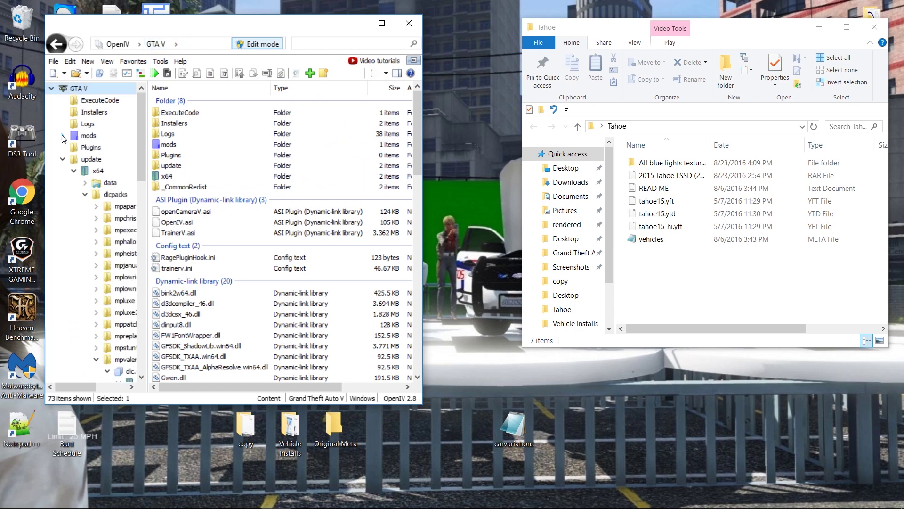
{"action": "left_click", "coordinate": [62, 160]}
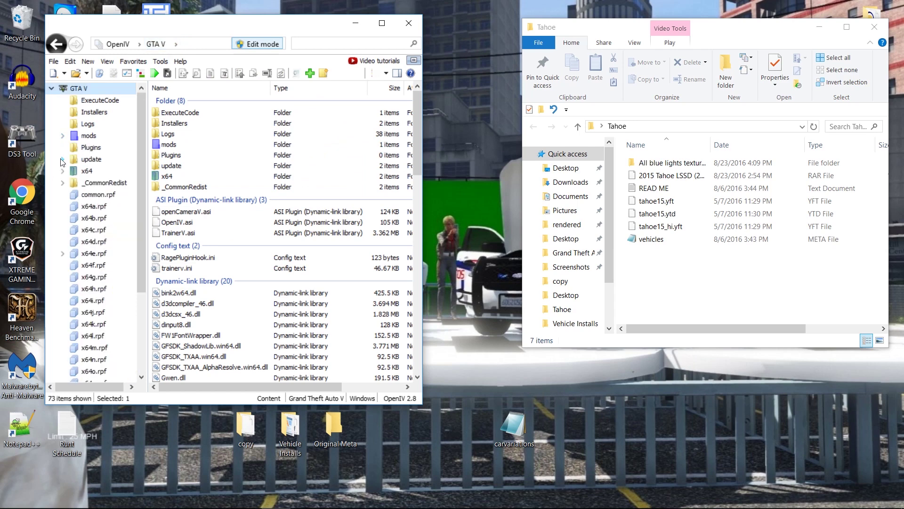
Open the vehicles file from the Tahoe folder, narrow its Notepad window, and place it beside OpenIV
{"action": "double_click", "coordinate": [652, 240]}
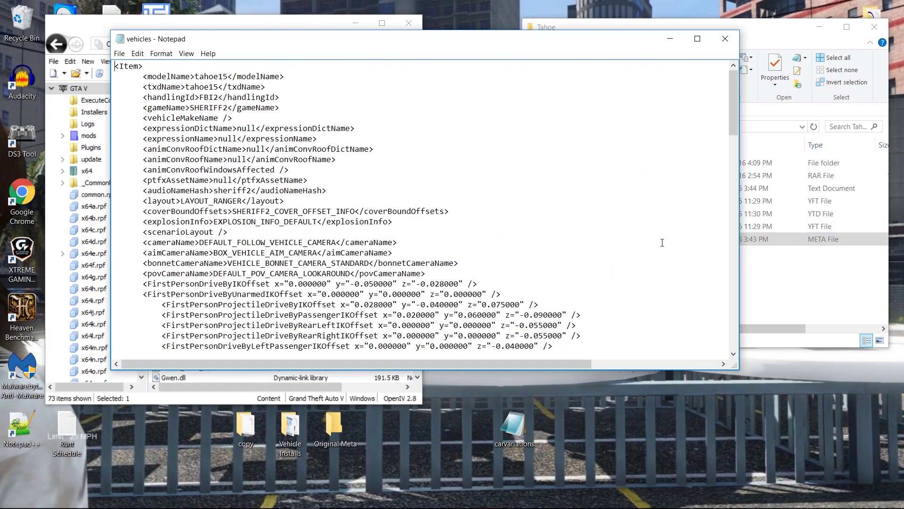
{"action": "left_click_drag", "start_coordinate": [740, 240], "coordinate": [609, 240]}
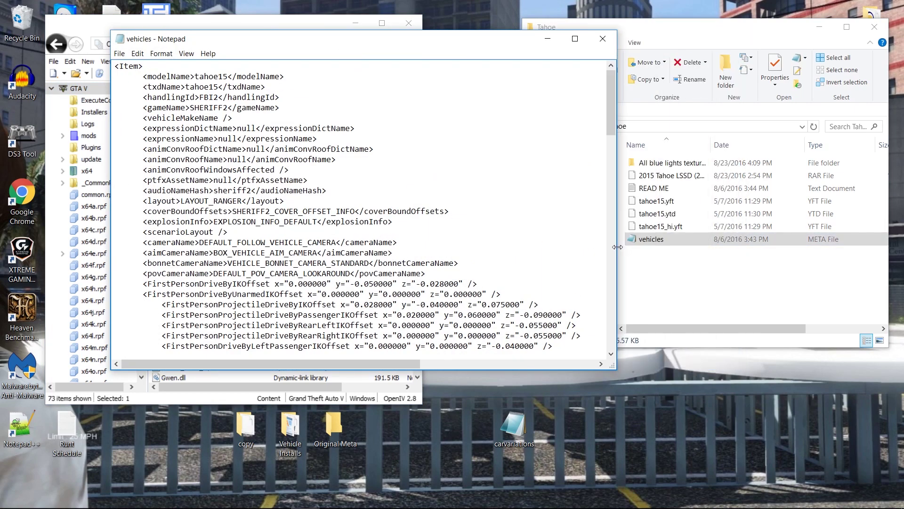
{"action": "left_click_drag", "start_coordinate": [231, 40], "coordinate": [554, 51]}
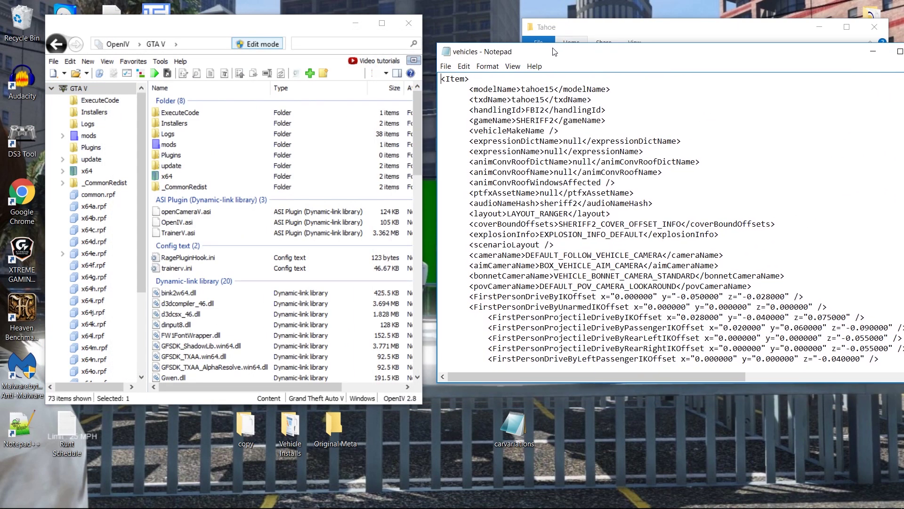
Browse update\update.rpf\common\data\levels to the folder holding vehicles.meta, switch to its mods folder version, and select vehicles.meta there
{"action": "left_click", "coordinate": [91, 160]}
{"action": "double_click", "coordinate": [186, 138]}
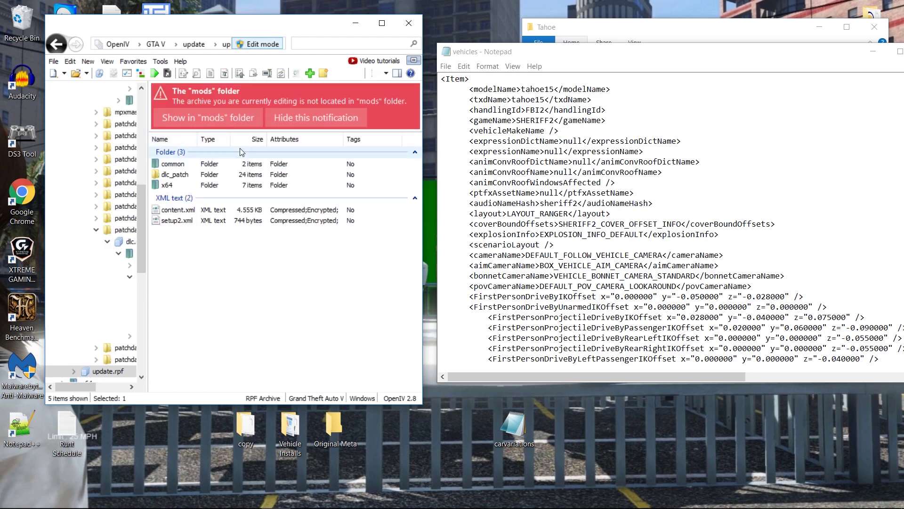
{"action": "double_click", "coordinate": [182, 164]}
{"action": "double_click", "coordinate": [183, 165]}
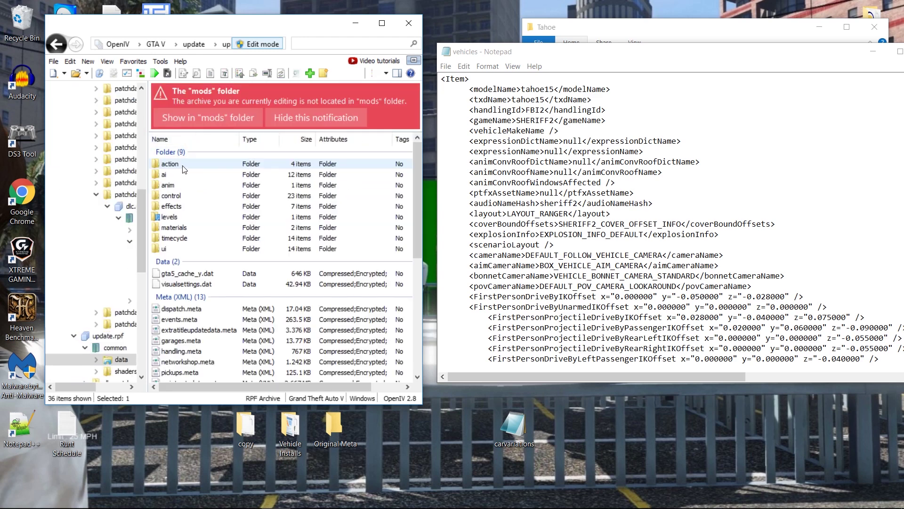
{"action": "double_click", "coordinate": [194, 218]}
{"action": "left_click", "coordinate": [215, 165]}
{"action": "double_click", "coordinate": [215, 165]}
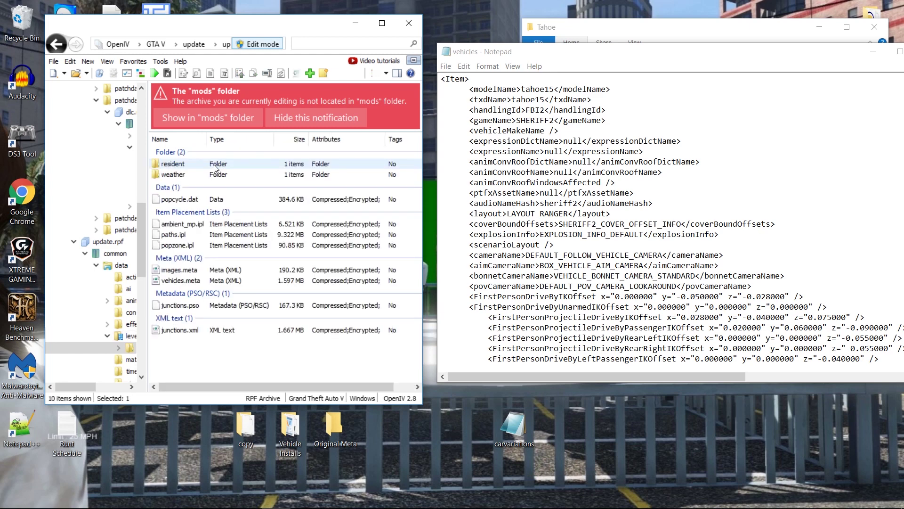
{"action": "left_click", "coordinate": [209, 280]}
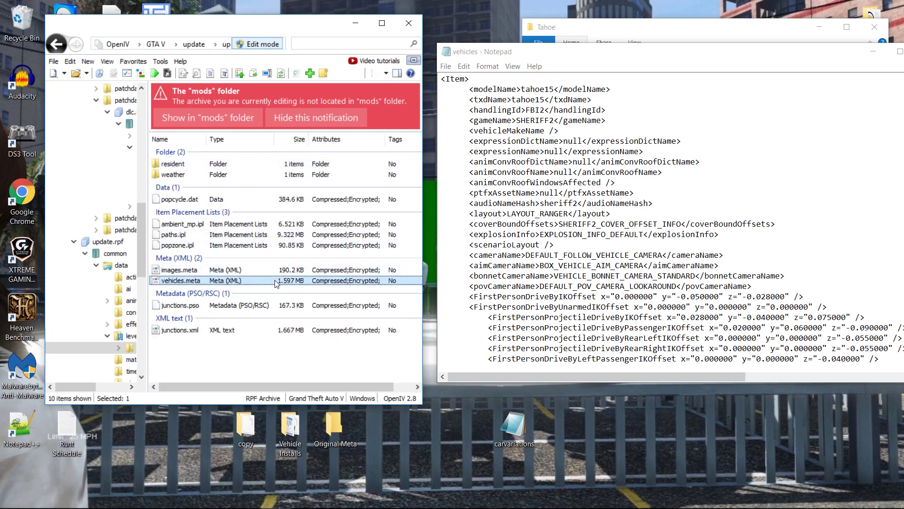
{"action": "left_click", "coordinate": [204, 117]}
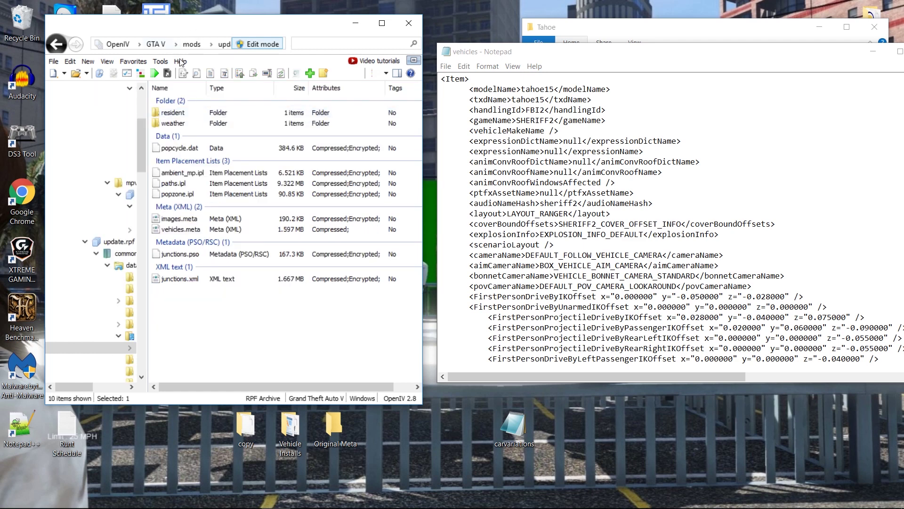
{"action": "left_click", "coordinate": [192, 228]}
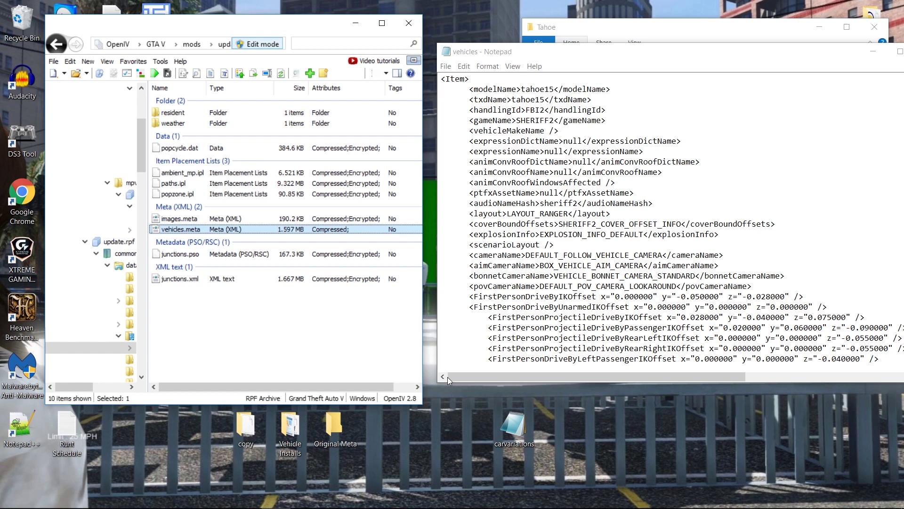
Delete the carvariations file from the desktop, and copy vehicles.meta out of OpenIV to the Original Meta folder and the desktop
{"action": "right_click", "coordinate": [513, 431]}
{"action": "left_click", "coordinate": [541, 391]}
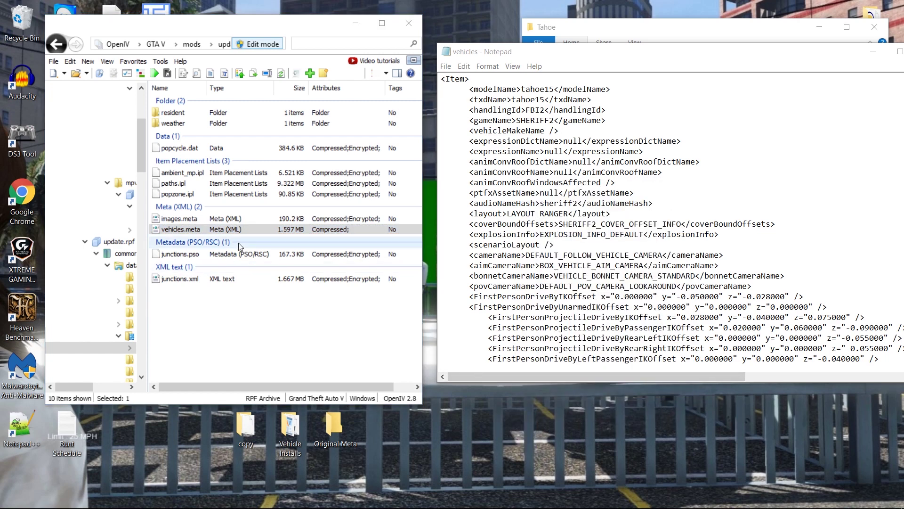
{"action": "left_click", "coordinate": [280, 231]}
{"action": "left_click", "coordinate": [333, 426]}
{"action": "left_click", "coordinate": [226, 231]}
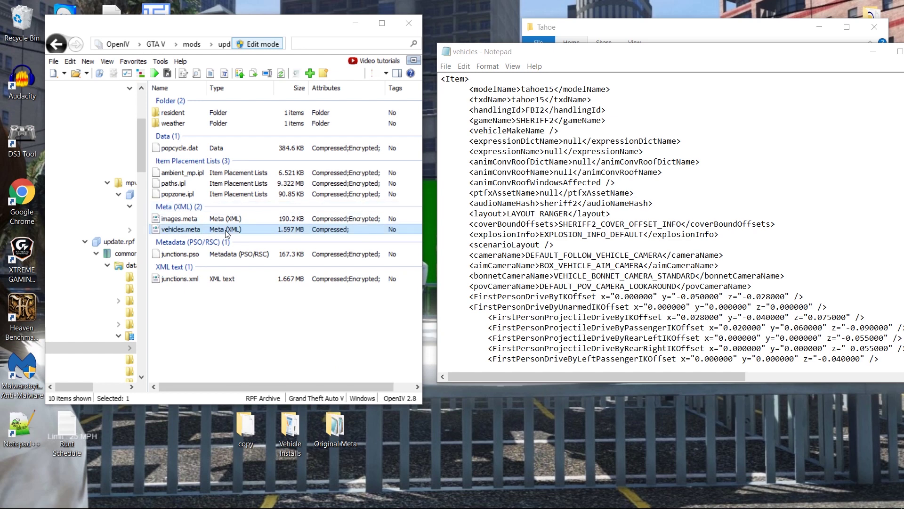
{"action": "left_click_drag", "start_coordinate": [228, 232], "coordinate": [445, 431]}
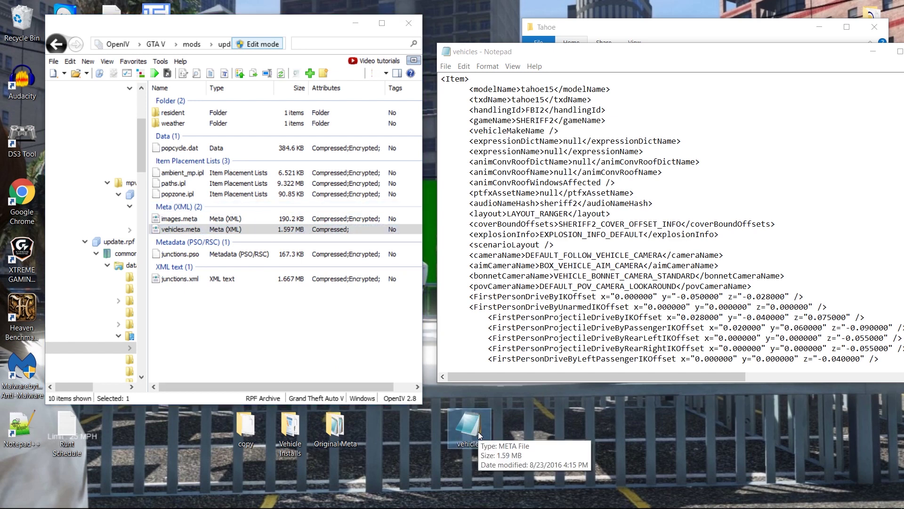
{"action": "left_click_drag", "start_coordinate": [579, 55], "coordinate": [569, 26]}
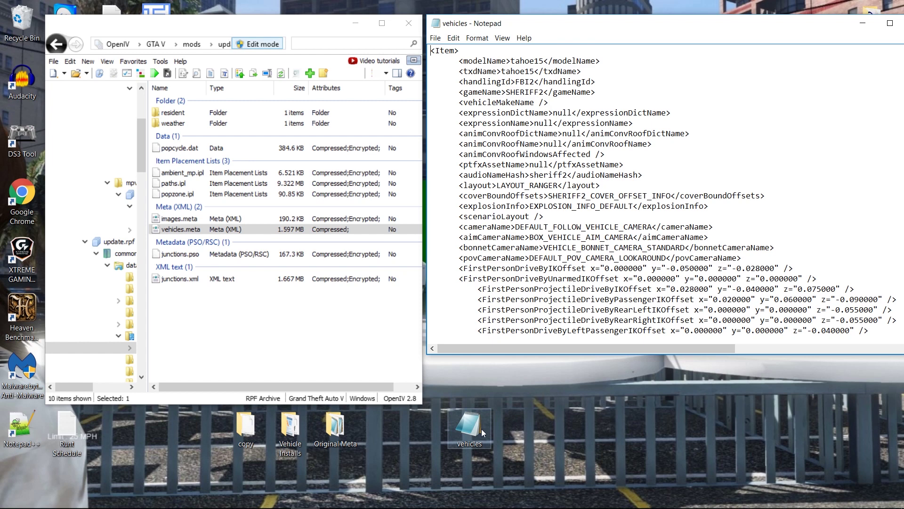
{"action": "left_click_drag", "start_coordinate": [656, 24], "coordinate": [625, 375]}
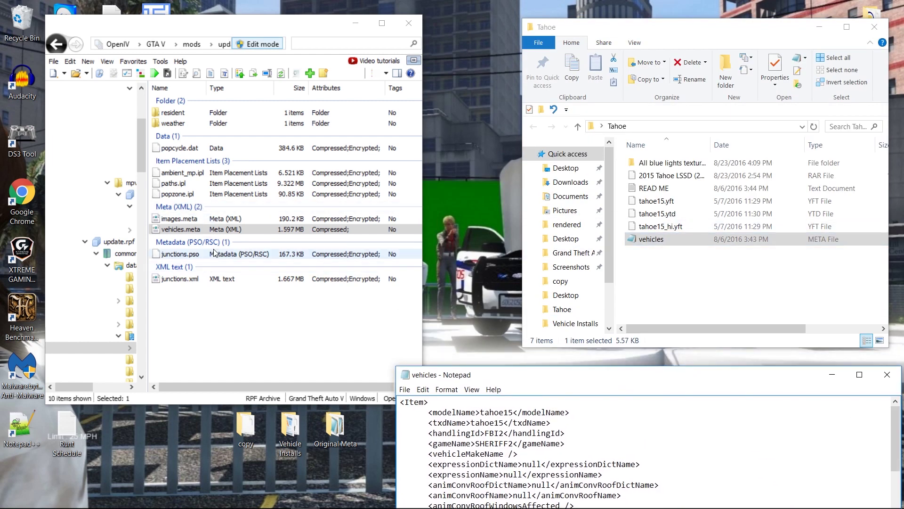
{"action": "left_click_drag", "start_coordinate": [643, 381], "coordinate": [674, 63]}
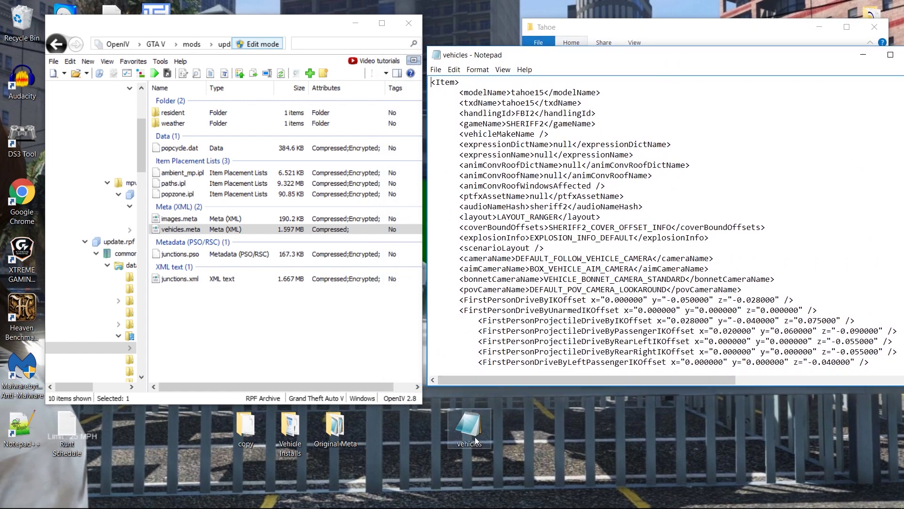
{"action": "left_click_drag", "start_coordinate": [757, 57], "coordinate": [599, 67]}
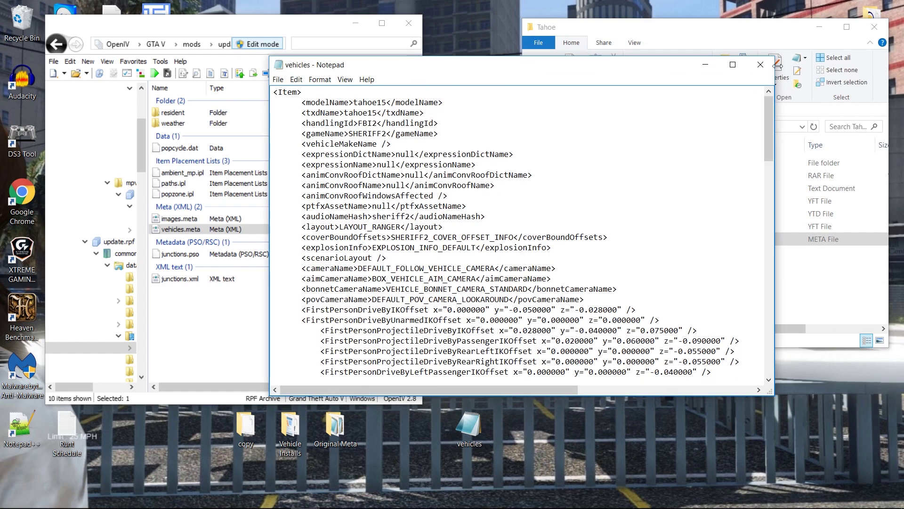
{"action": "left_click", "coordinate": [760, 65]}
Open the vehicles file from the Tahoe folder again, copy its entire tahoe15 entry, and close it
{"action": "double_click", "coordinate": [588, 239]}
{"action": "left_click_drag", "start_coordinate": [403, 66], "coordinate": [609, 54]}
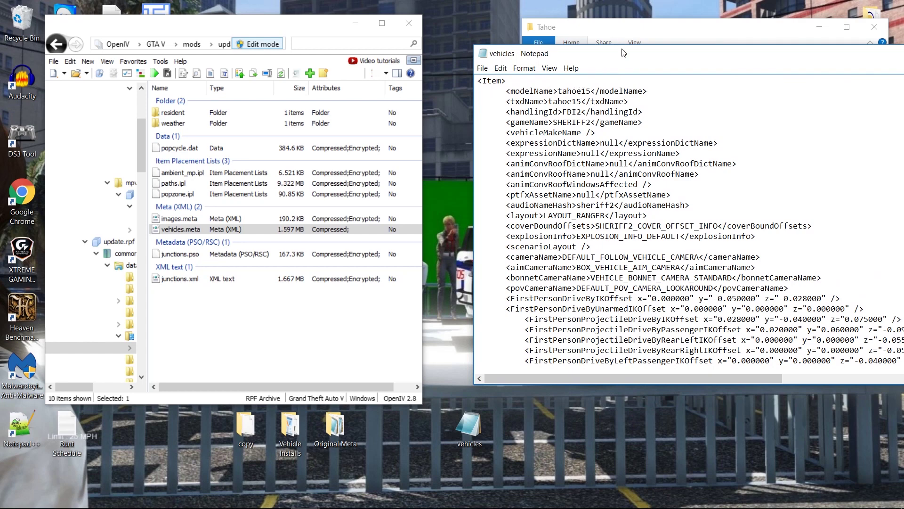
{"action": "left_click_drag", "start_coordinate": [628, 54], "coordinate": [590, 46]}
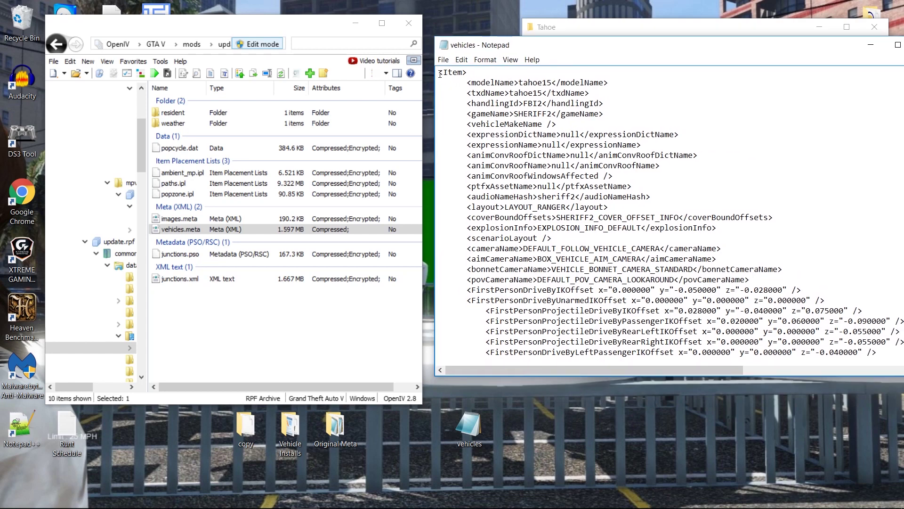
{"action": "key", "text": "ctrl+a"}
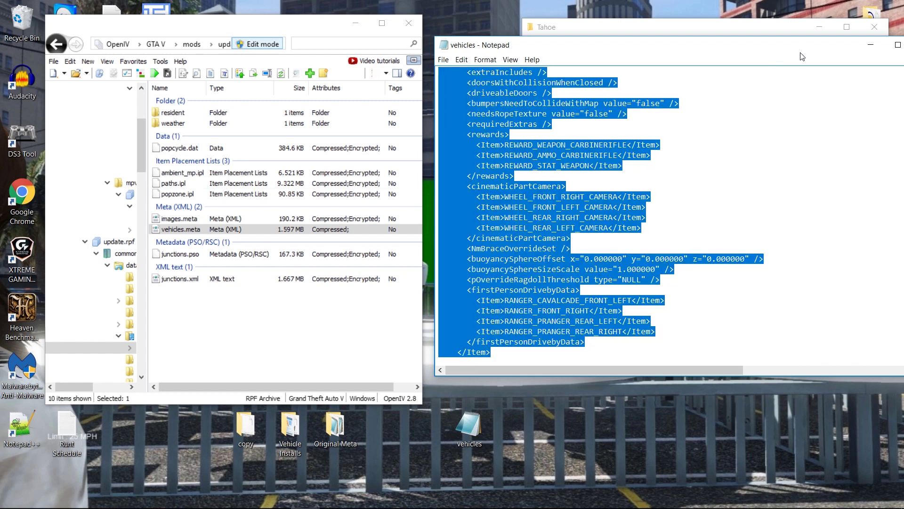
{"action": "left_click_drag", "start_coordinate": [814, 51], "coordinate": [747, 60]}
{"action": "left_click", "coordinate": [857, 53]}
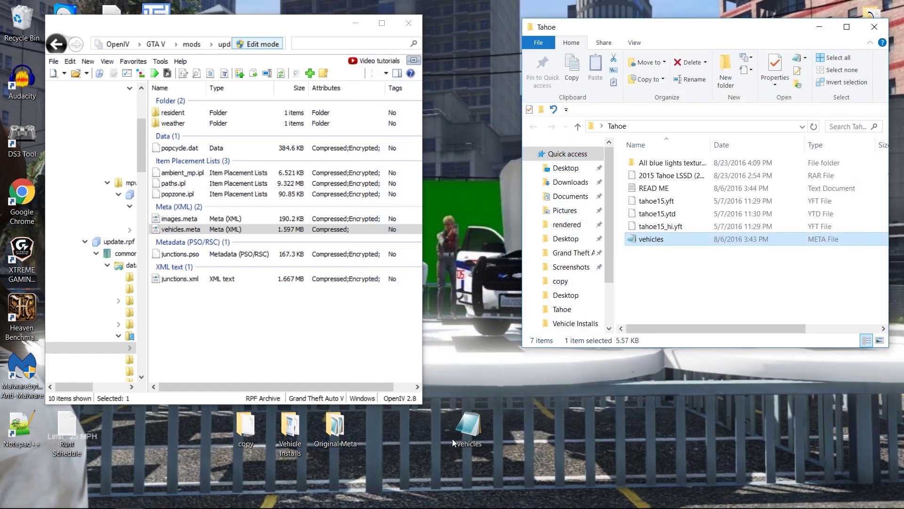
Open the desktop vehicles file and paste the copied tahoe15 entry on a new line directly below <InitDatas>
{"action": "double_click", "coordinate": [465, 428]}
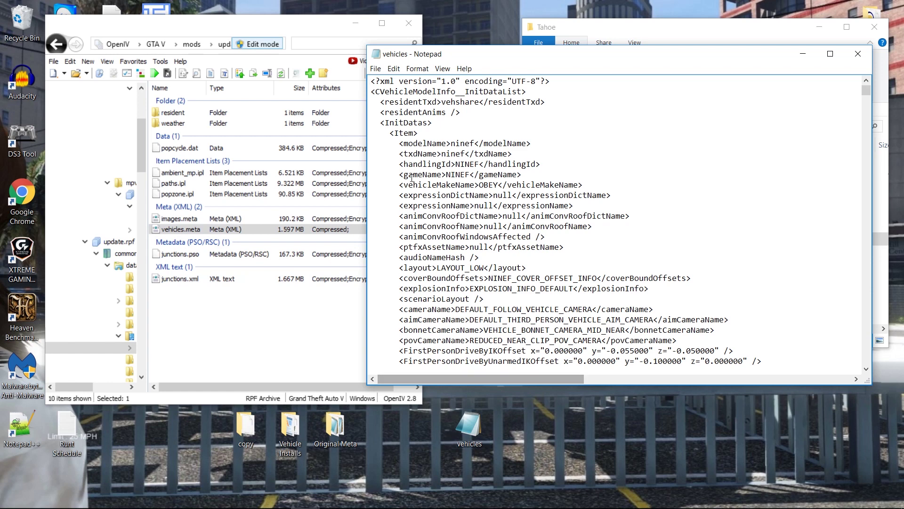
{"action": "left_click", "coordinate": [426, 124]}
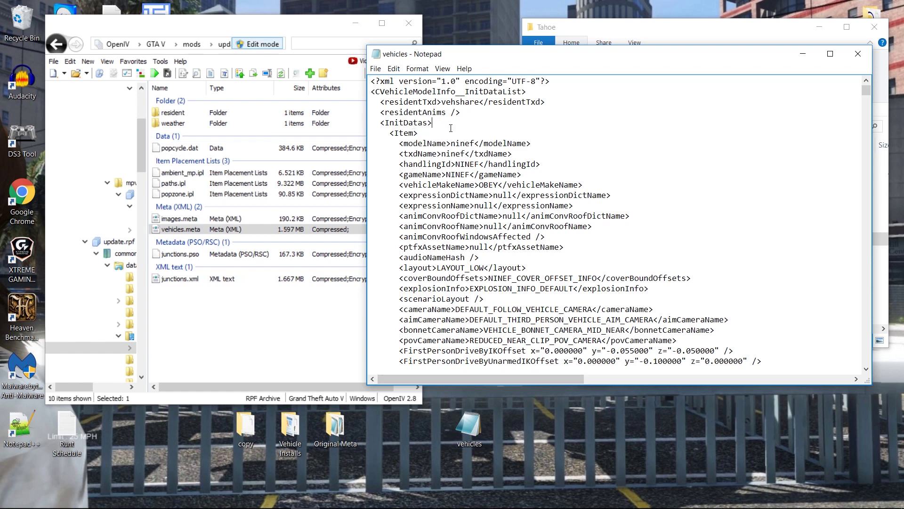
{"action": "key", "text": "Return"}
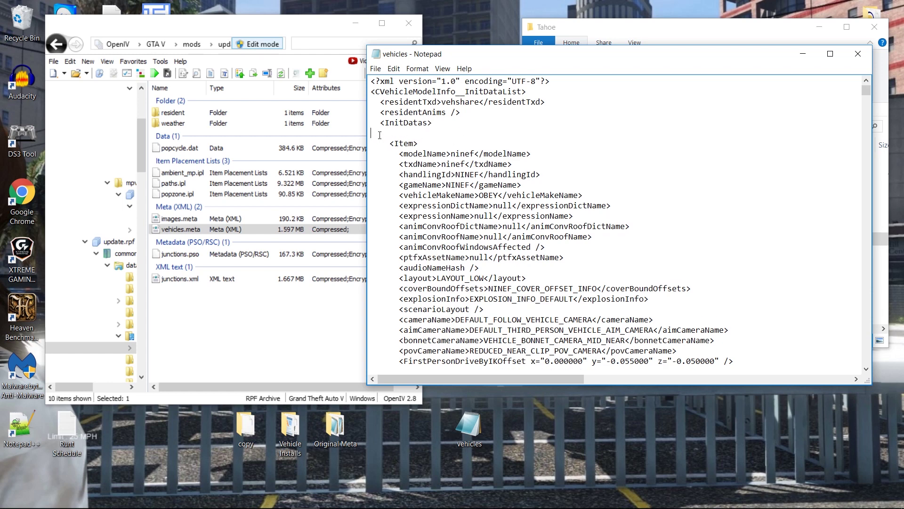
{"action": "key", "text": "ctrl+v"}
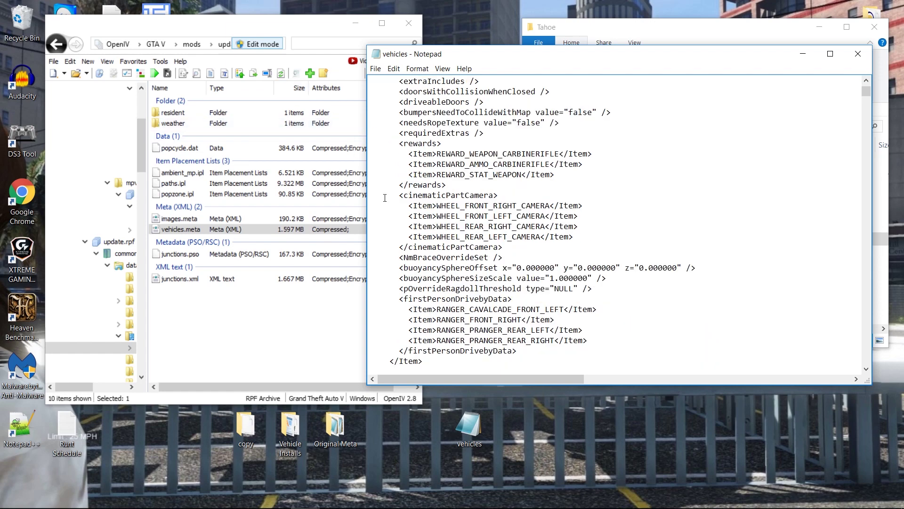
{"action": "scroll", "coordinate": [369, 188], "scroll_direction": "up", "scroll_amount": 11}
{"action": "scroll", "coordinate": [370, 188], "scroll_direction": "up", "scroll_amount": 7}
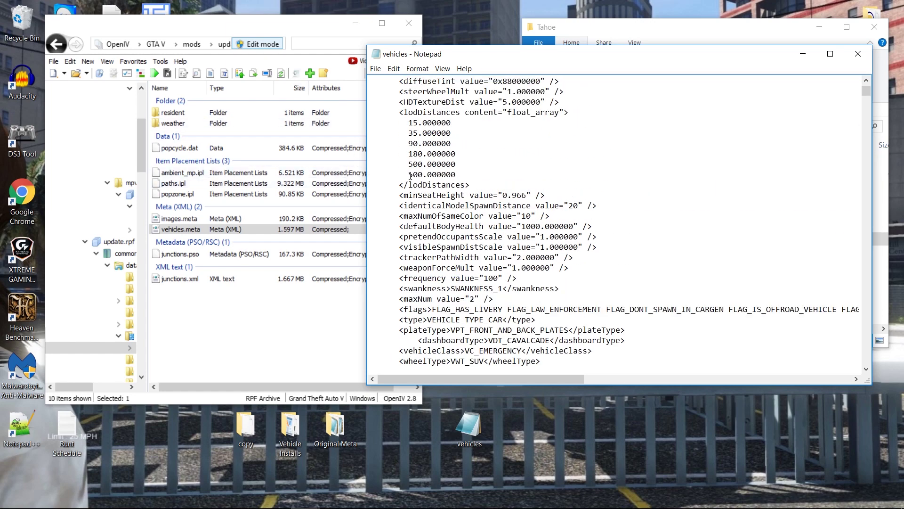
{"action": "scroll", "coordinate": [400, 171], "scroll_direction": "up", "scroll_amount": 18}
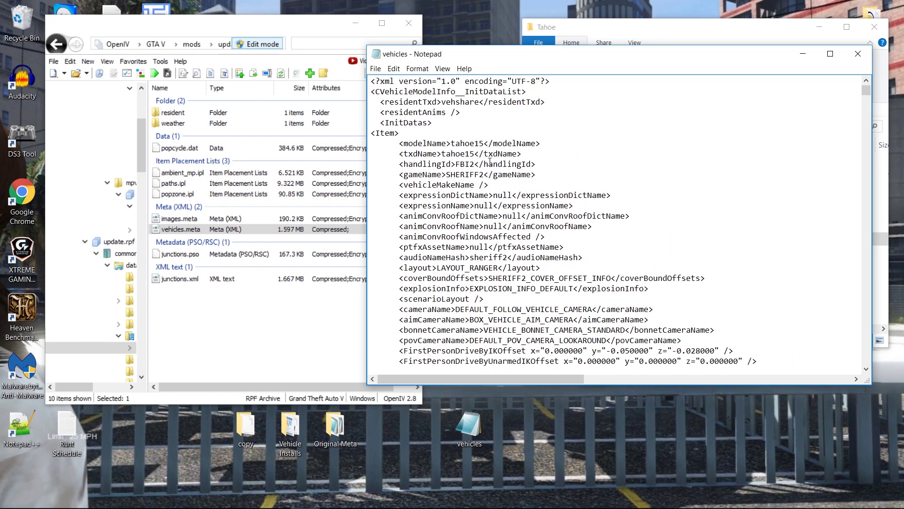
{"action": "scroll", "coordinate": [410, 219], "scroll_direction": "down", "scroll_amount": 2}
{"action": "scroll", "coordinate": [414, 219], "scroll_direction": "up", "scroll_amount": 2}
{"action": "left_click", "coordinate": [436, 125]}
{"action": "key", "text": "Return"}
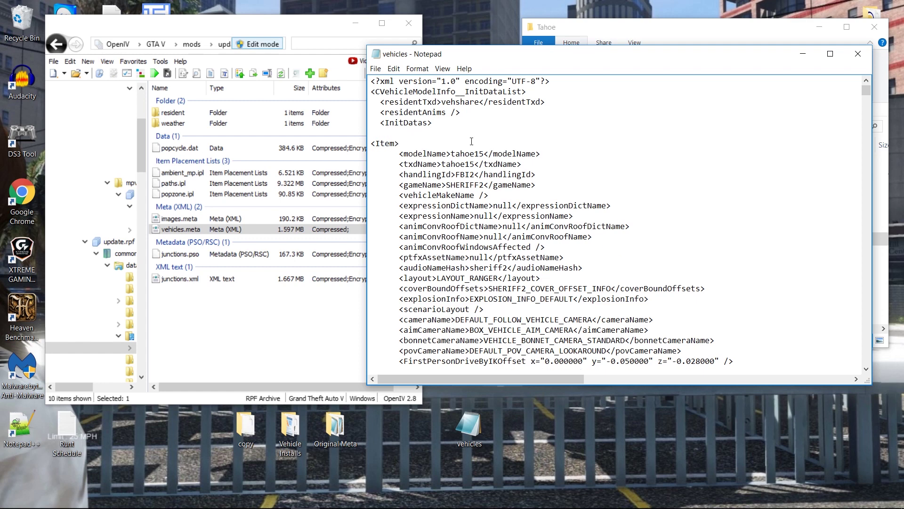
{"action": "key", "text": "BackSpace"}
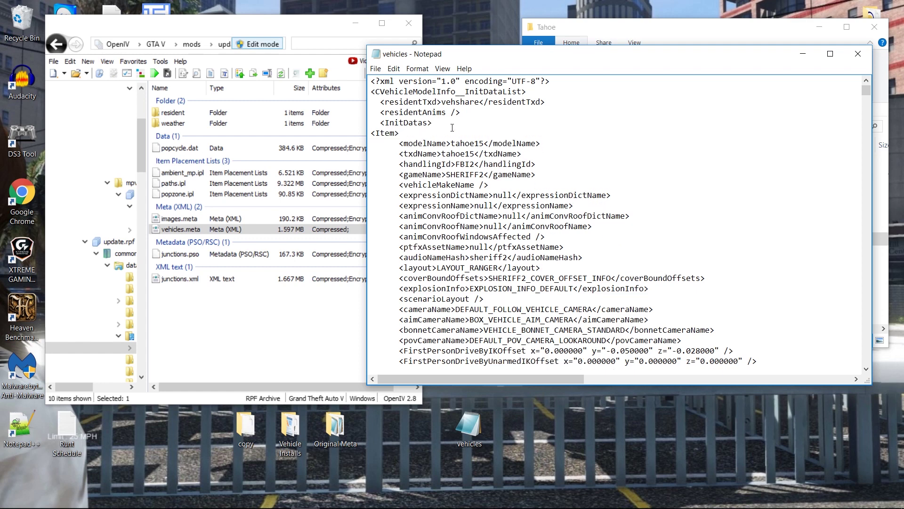
Bring up the end of the vehicles file and copy the vehicles_cav_interior item block for tahoe15 from the Tahoe folder's READ ME
{"action": "left_click_drag", "start_coordinate": [866, 92], "coordinate": [867, 377]}
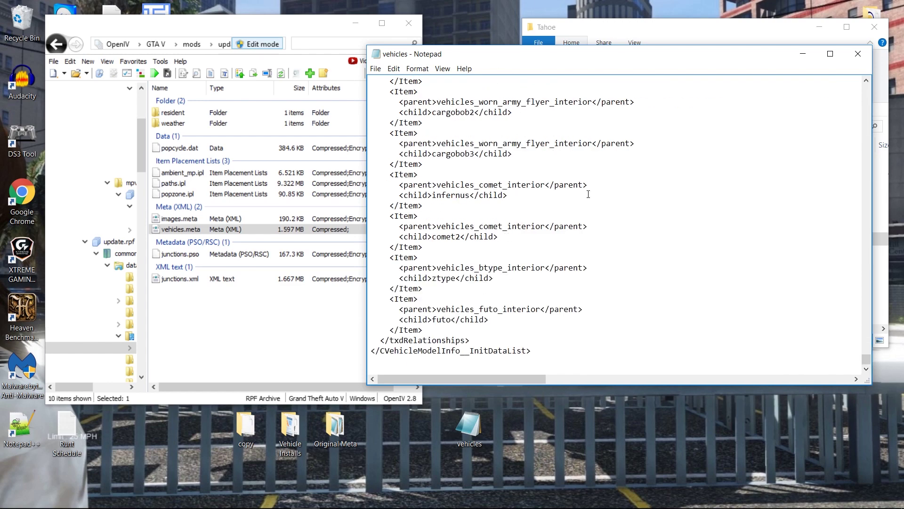
{"action": "left_click_drag", "start_coordinate": [651, 61], "coordinate": [288, 58]}
{"action": "double_click", "coordinate": [654, 188]}
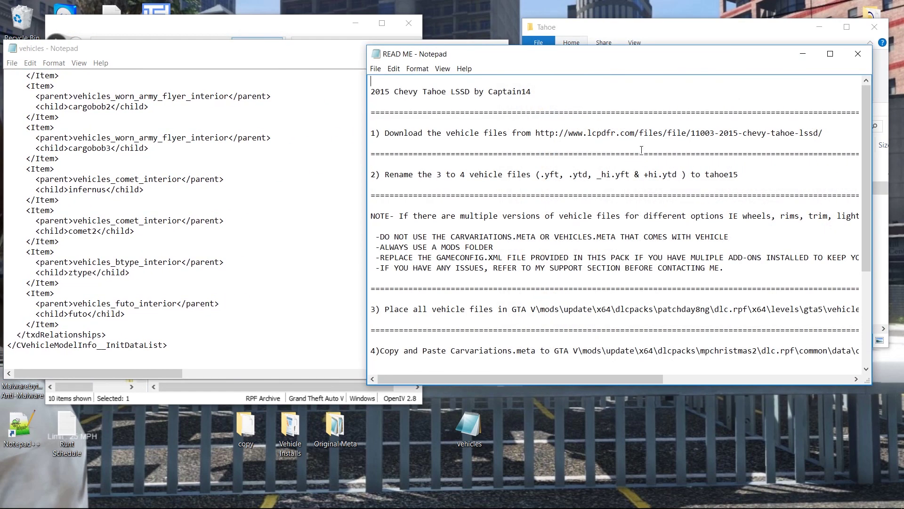
{"action": "scroll", "coordinate": [563, 216], "scroll_direction": "down", "scroll_amount": 5}
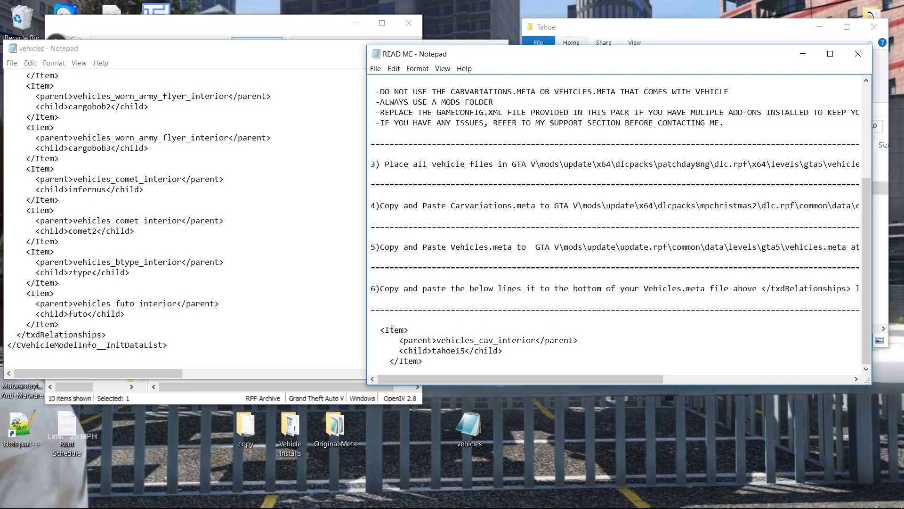
{"action": "left_click_drag", "start_coordinate": [382, 328], "coordinate": [439, 358]}
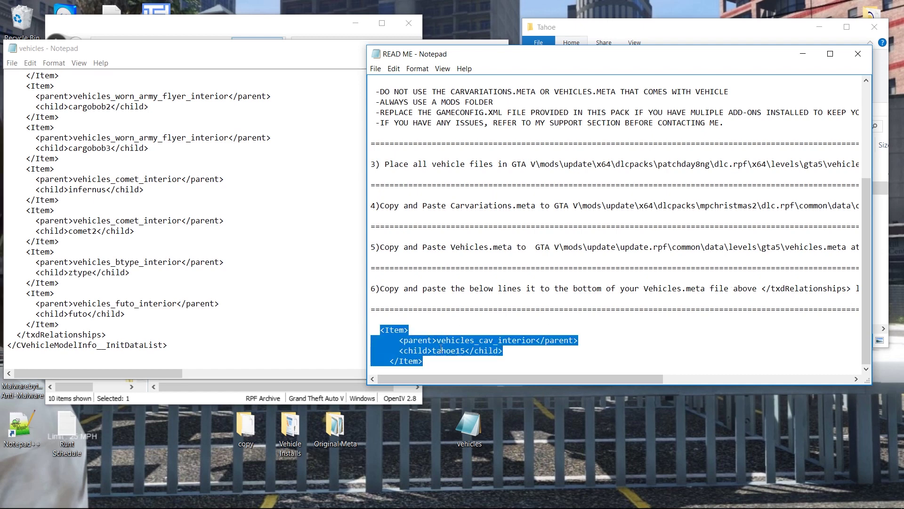
{"action": "right_click", "coordinate": [439, 349]}
{"action": "left_click", "coordinate": [460, 377]}
{"action": "left_click", "coordinate": [803, 55]}
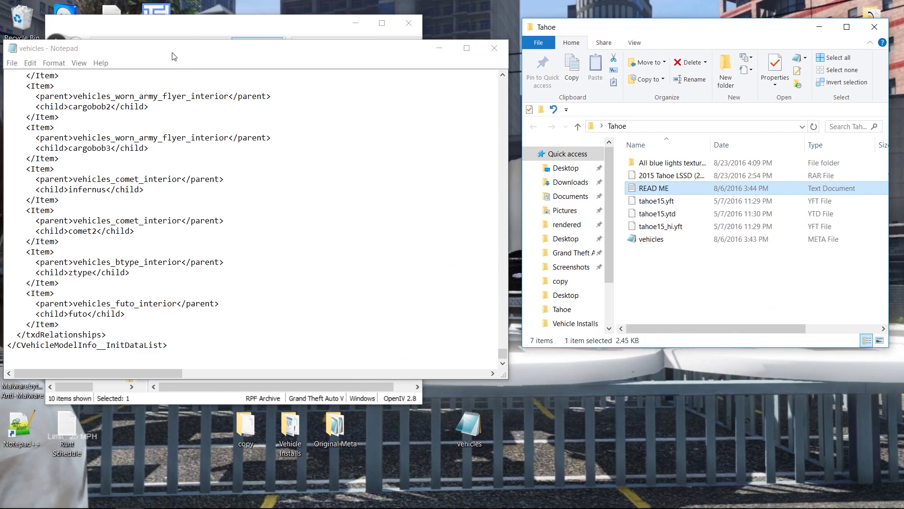
Paste the interior item block on a new line above </txdRelationships> in the vehicles file, then save and close it
{"action": "left_click_drag", "start_coordinate": [172, 57], "coordinate": [515, 54]}
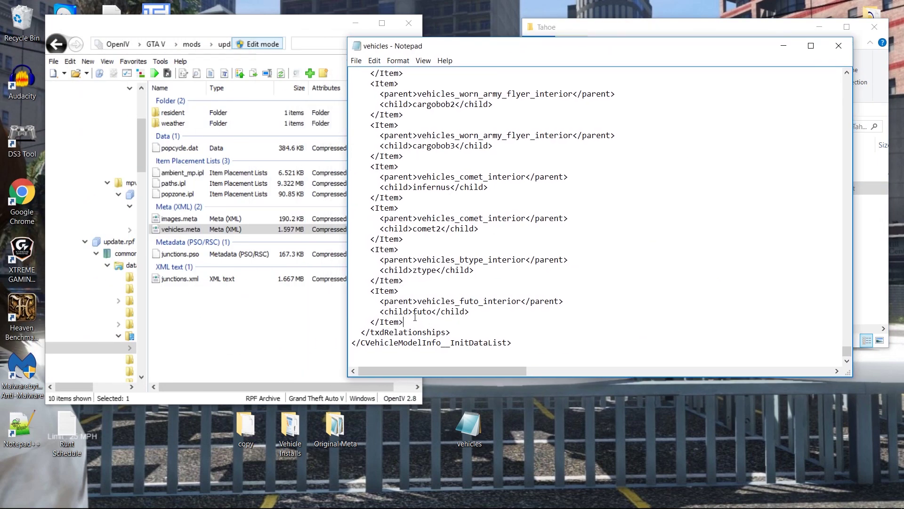
{"action": "key", "text": "Return"}
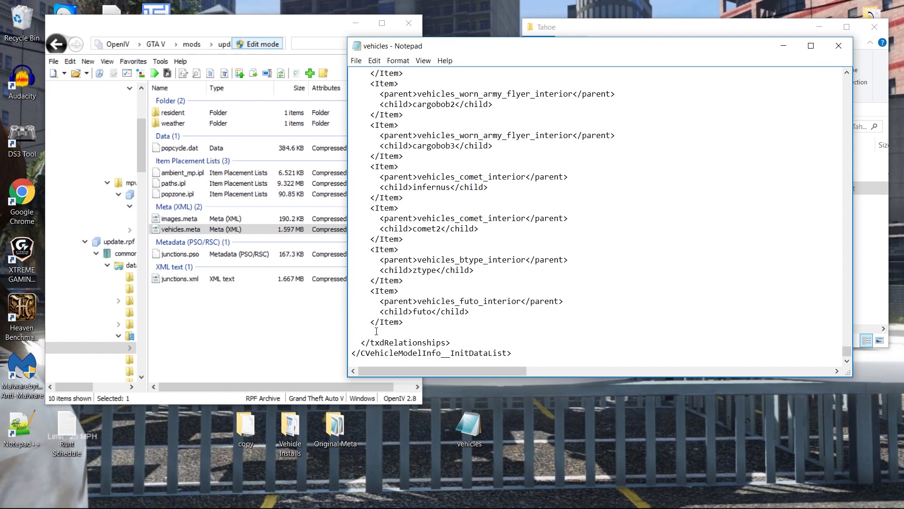
{"action": "key", "text": "ctrl+v"}
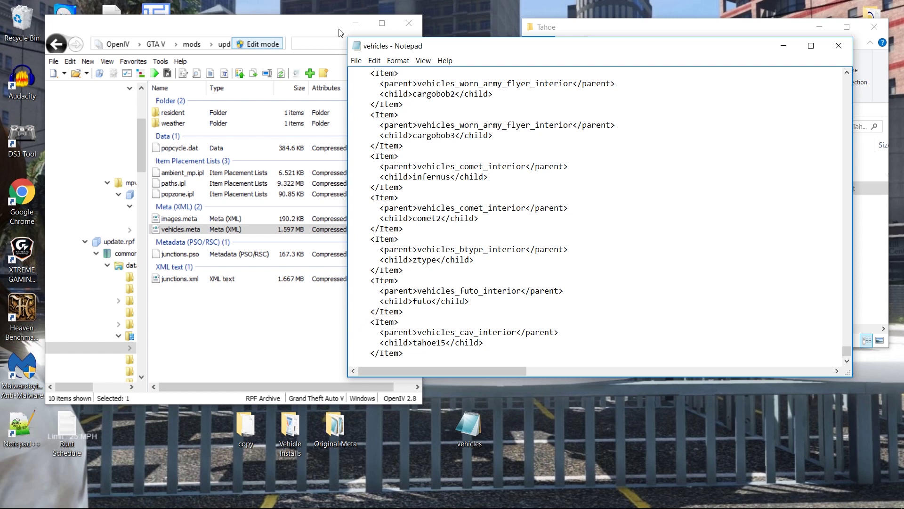
{"action": "left_click", "coordinate": [356, 60]}
{"action": "left_click", "coordinate": [372, 94]}
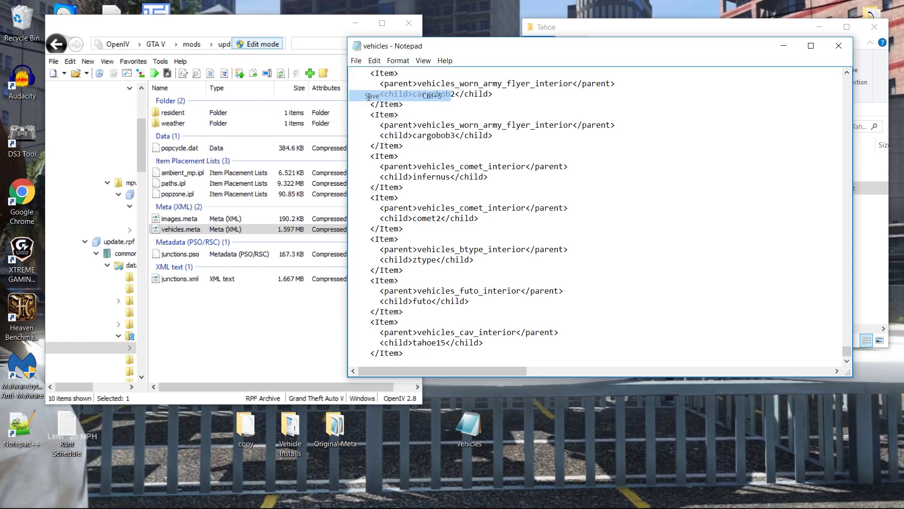
{"action": "left_click", "coordinate": [839, 46]}
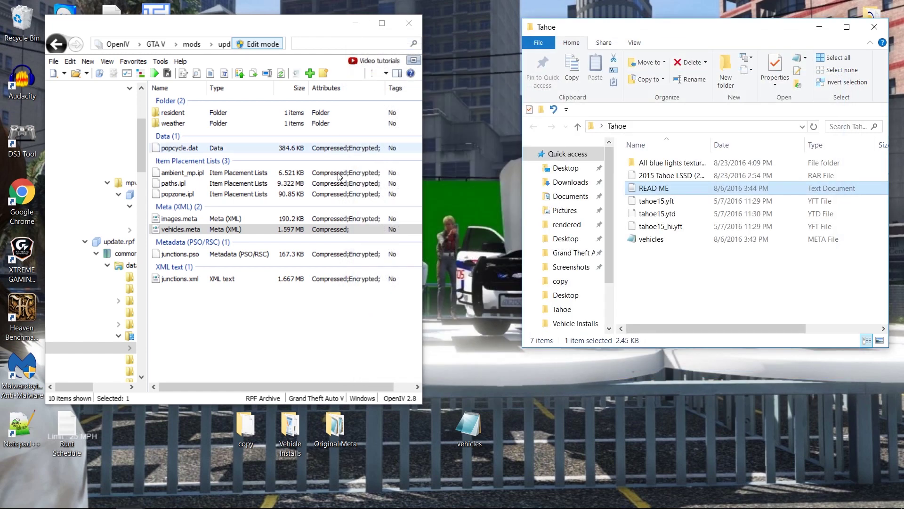
Check the saved desktop vehicles file for the tahoe15 entry, then import it over vehicles.meta in OpenIV's mods archive
{"action": "left_click_drag", "start_coordinate": [178, 23], "coordinate": [245, 15]}
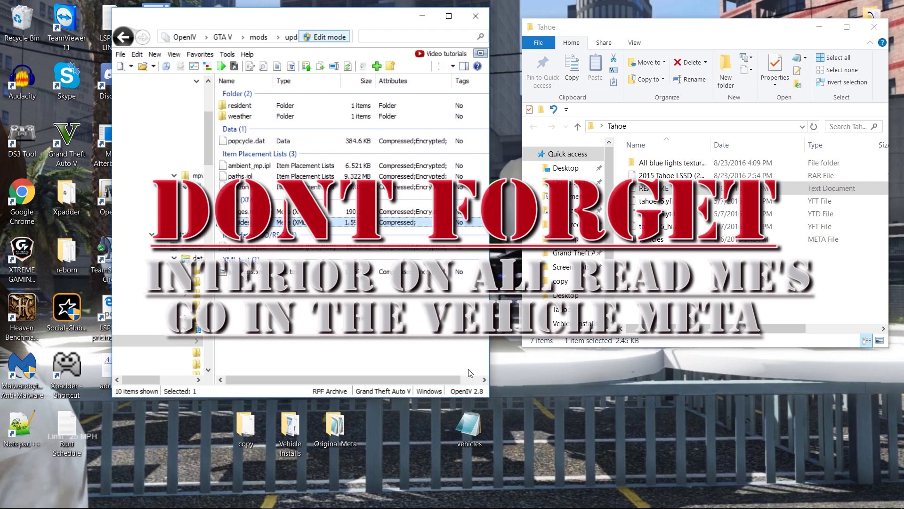
{"action": "double_click", "coordinate": [470, 429]}
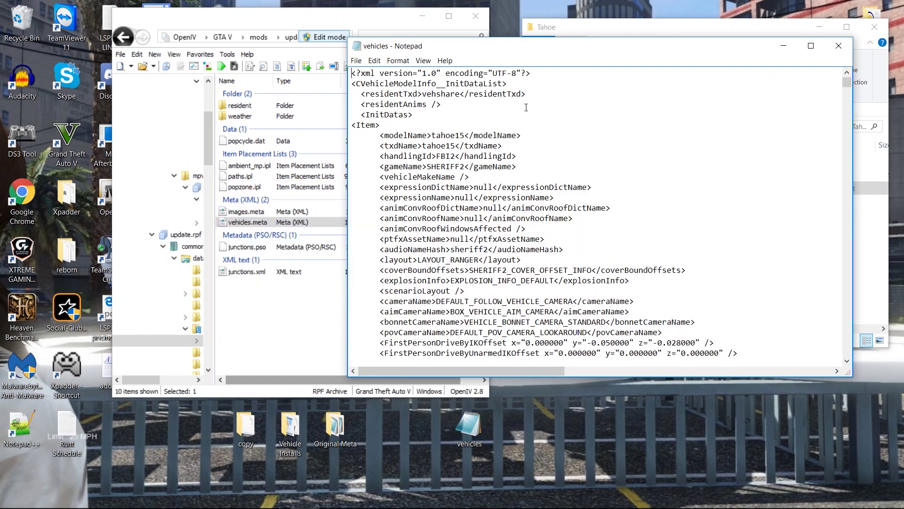
{"action": "left_click", "coordinate": [839, 46]}
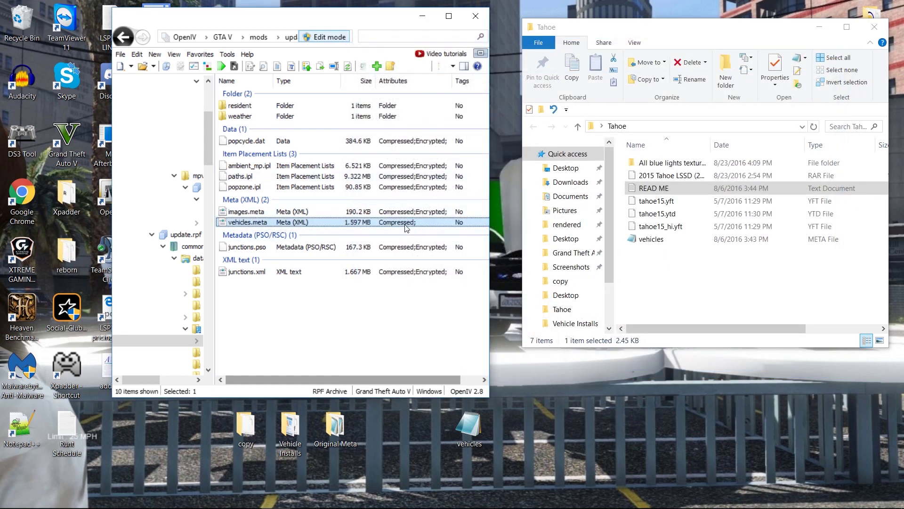
{"action": "left_click_drag", "start_coordinate": [469, 429], "coordinate": [392, 367]}
Turn off OpenIV's edit mode and go back to the data folder inside update.rpf
{"action": "left_click", "coordinate": [328, 39]}
{"action": "left_click", "coordinate": [123, 37]}
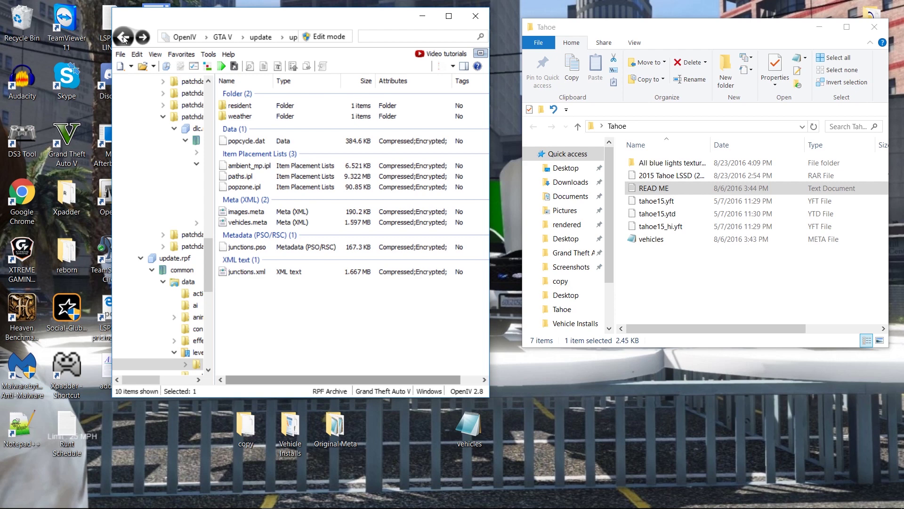
{"action": "left_click", "coordinate": [123, 36]}
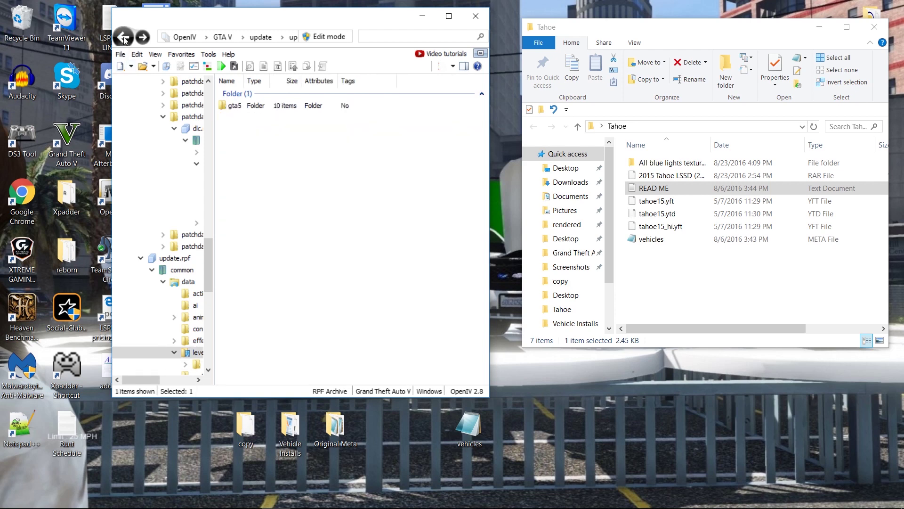
{"action": "left_click", "coordinate": [124, 38]}
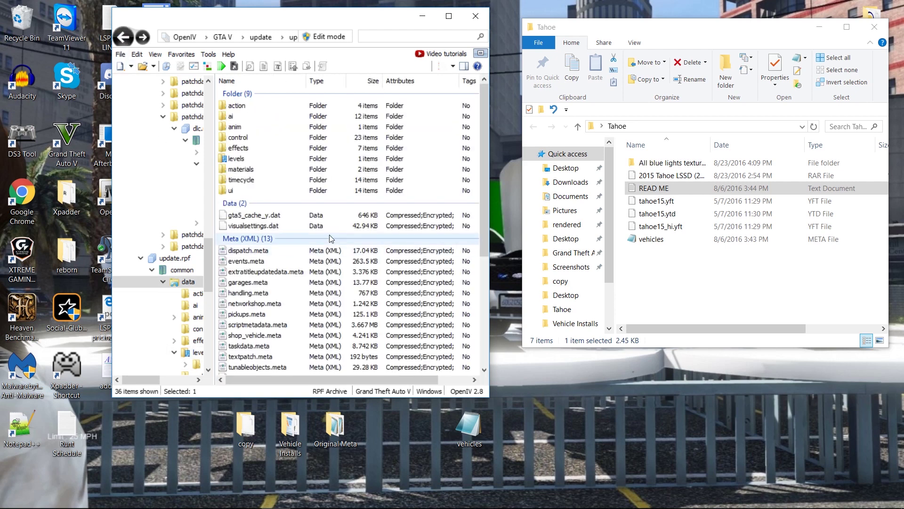
Close the Tahoe folder and move visualsettings.dat from the desktop's August folder onto the desktop
{"action": "left_click", "coordinate": [819, 30]}
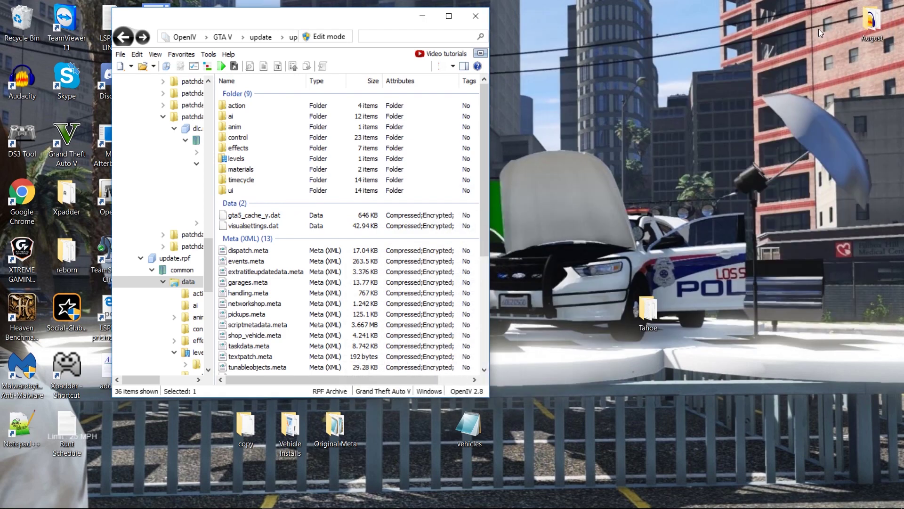
{"action": "left_click_drag", "start_coordinate": [271, 28], "coordinate": [316, 38]}
{"action": "double_click", "coordinate": [872, 21]}
{"action": "scroll", "coordinate": [188, 222], "scroll_direction": "down", "scroll_amount": 2}
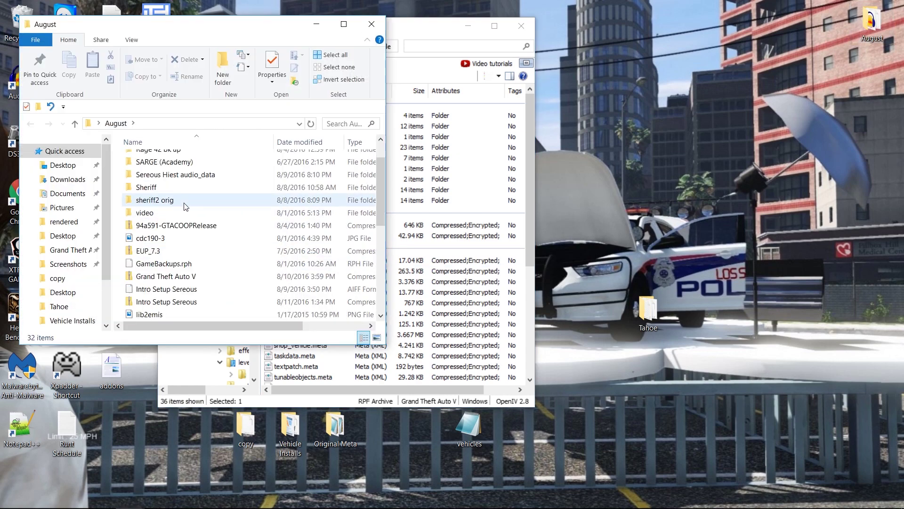
{"action": "scroll", "coordinate": [185, 206], "scroll_direction": "down", "scroll_amount": 4}
{"action": "left_click", "coordinate": [180, 307]}
{"action": "left_click_drag", "start_coordinate": [612, 311], "coordinate": [692, 311]}
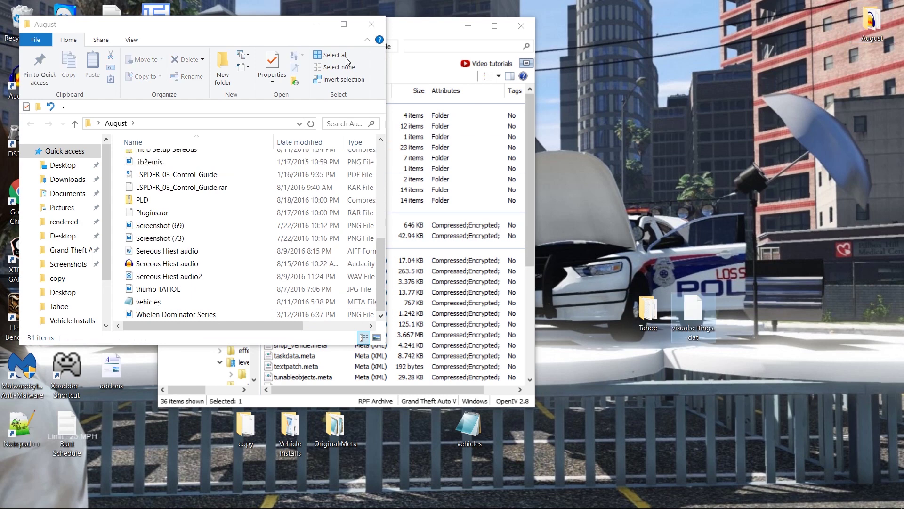
Close the August folder, turn on OpenIV's edit mode and switch to the mods copy of the update.rpf data folder
{"action": "left_click", "coordinate": [371, 24]}
{"action": "left_click", "coordinate": [356, 237]}
{"action": "left_click", "coordinate": [370, 47]}
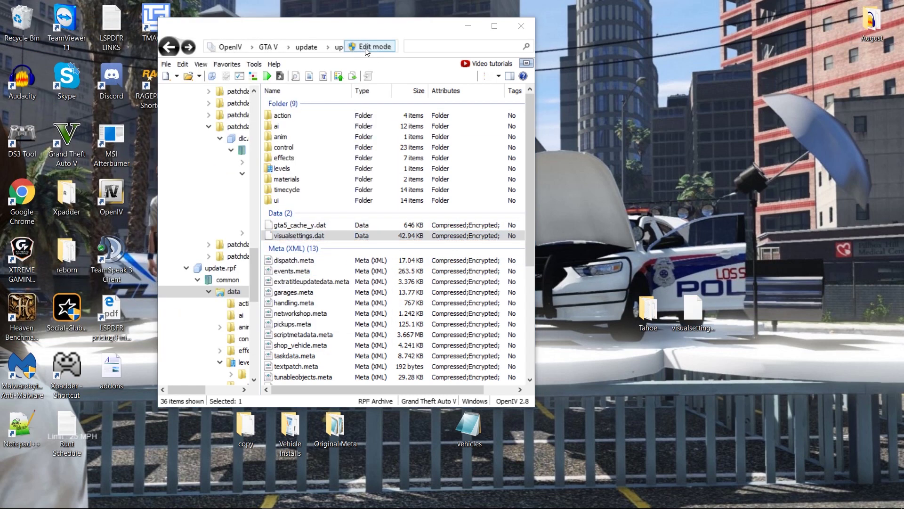
{"action": "left_click", "coordinate": [482, 300]}
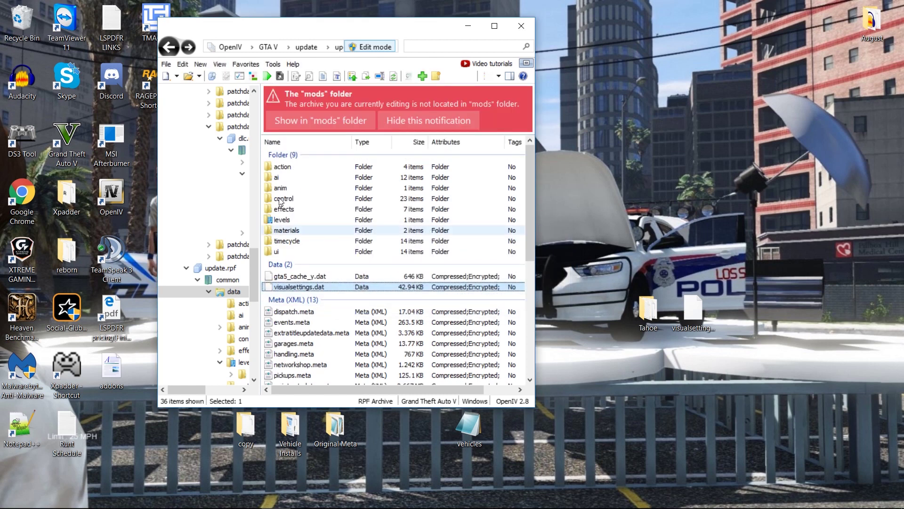
{"action": "left_click", "coordinate": [320, 121]}
Import the desktop visualsettings.dat over the one in the mods archive's data folder, then close OpenIV
{"action": "left_click", "coordinate": [449, 238]}
{"action": "left_click_drag", "start_coordinate": [694, 311], "coordinate": [456, 238]}
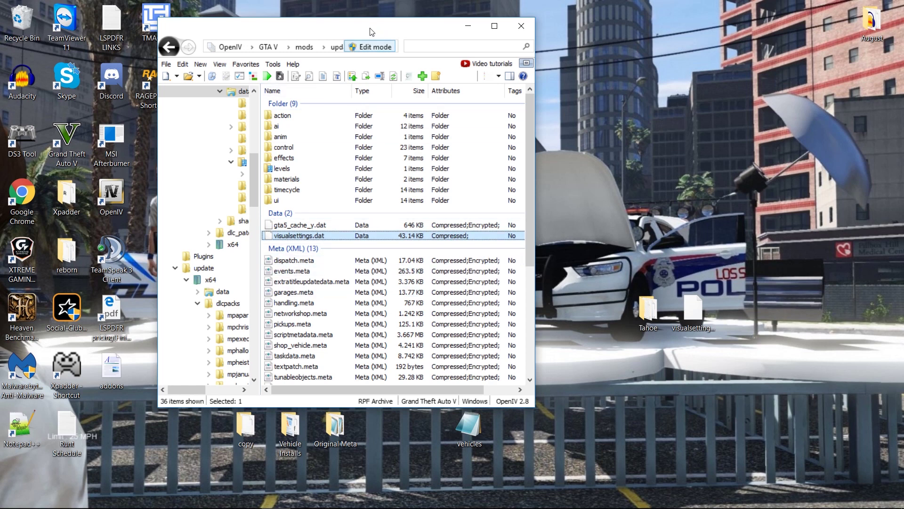
{"action": "left_click_drag", "start_coordinate": [372, 31], "coordinate": [374, 32]}
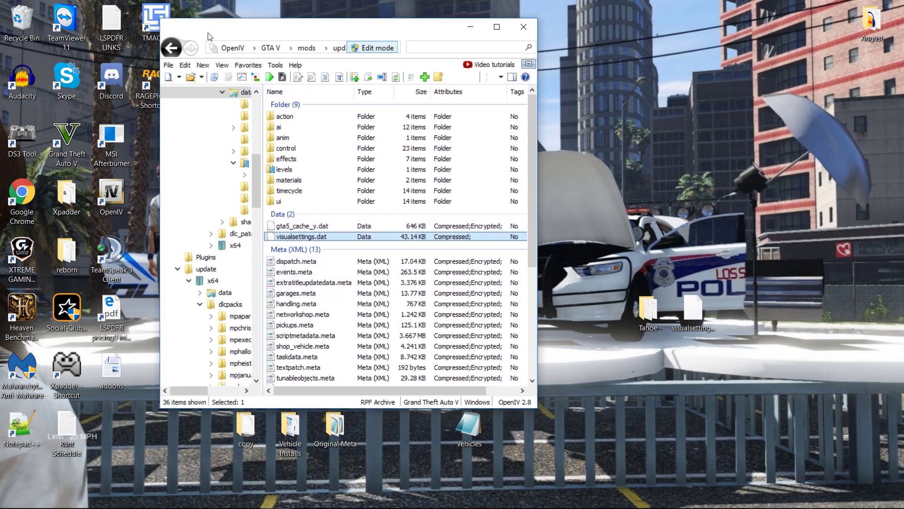
{"action": "left_click_drag", "start_coordinate": [396, 28], "coordinate": [414, 31]}
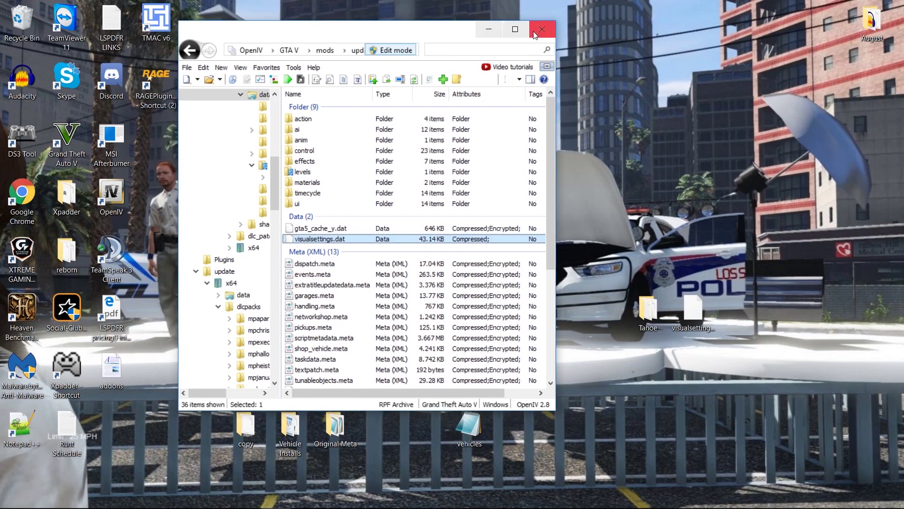
{"action": "left_click", "coordinate": [541, 29]}
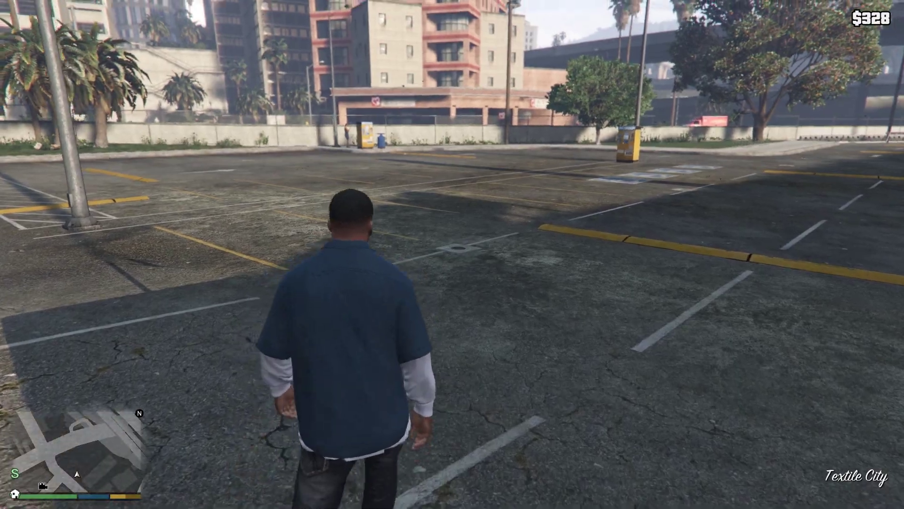
In GTA V, walk forward in the parking lot and open the trainer's Vehicle Spawning options
{"action": "key", "text": "w"}
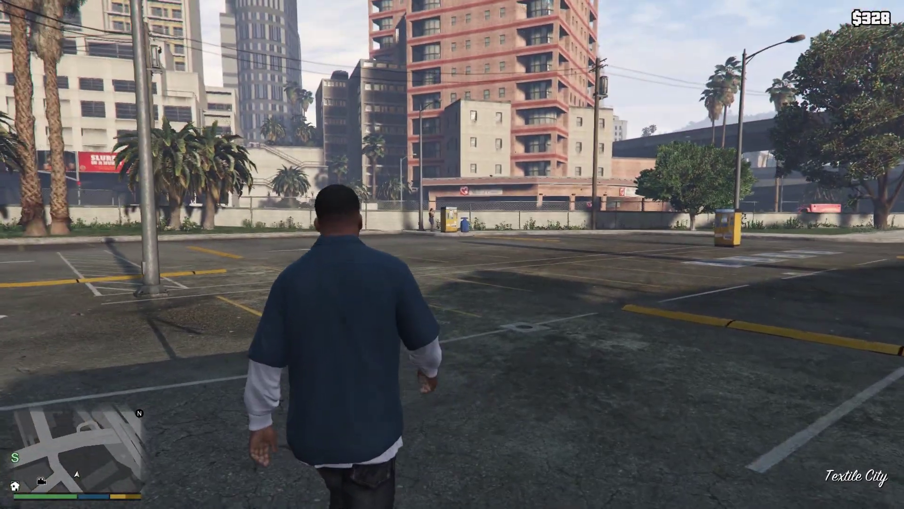
{"action": "key", "text": "w"}
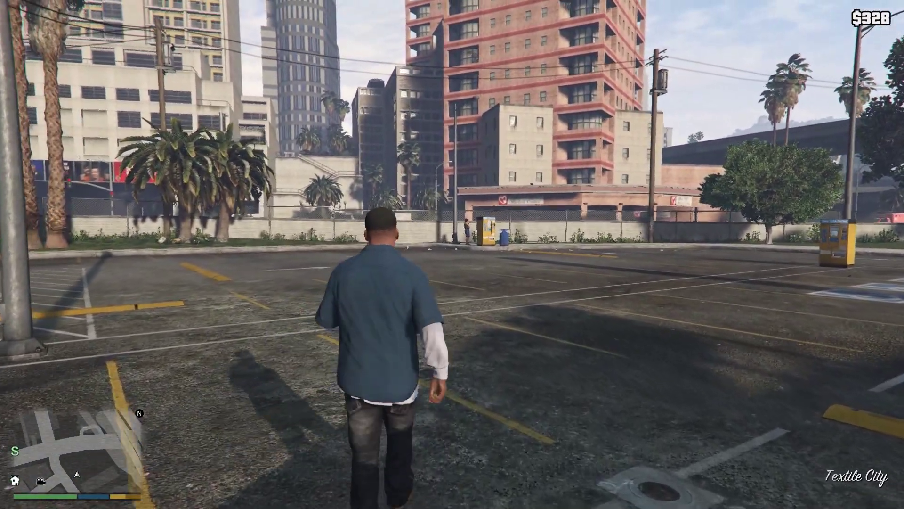
{"action": "key", "text": "F3"}
{"action": "key", "text": "Up"}
{"action": "key", "text": "Up"}
{"action": "key", "text": "Up"}
{"action": "key", "text": "Up"}
{"action": "key", "text": "Up"}
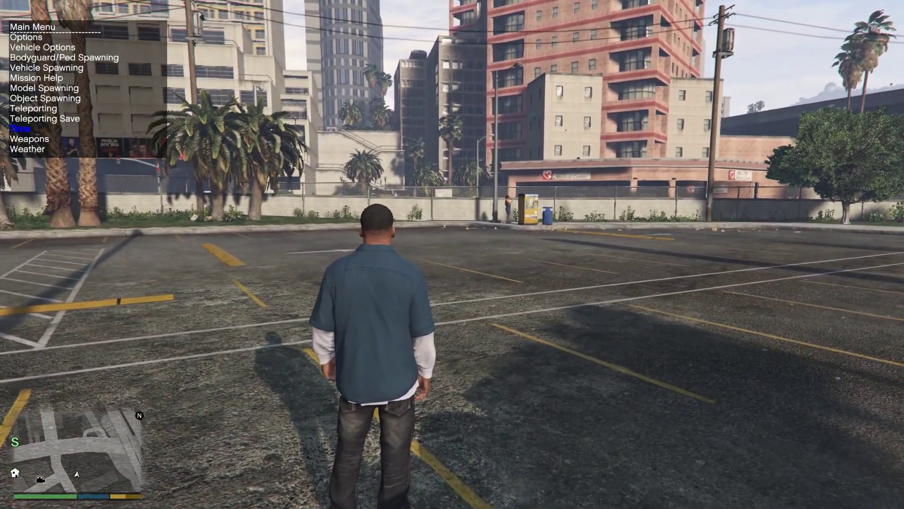
{"action": "key", "text": "Up"}
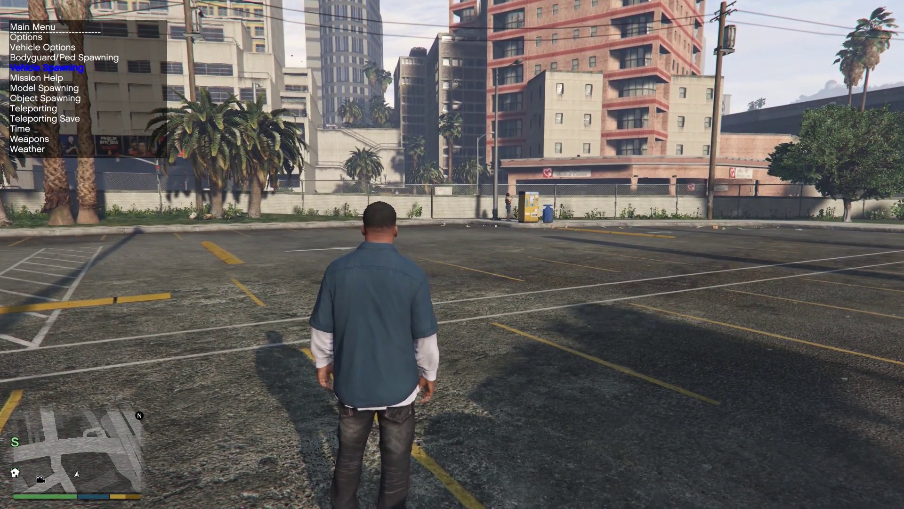
{"action": "key", "text": "Return"}
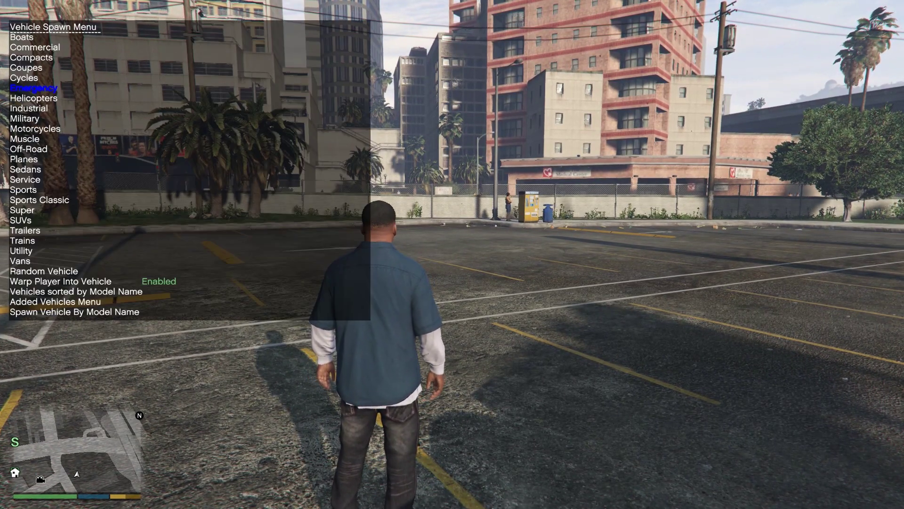
Spawn a vehicle by the model name TAHOE15
{"action": "key", "text": "Up"}
{"action": "key", "text": "Up"}
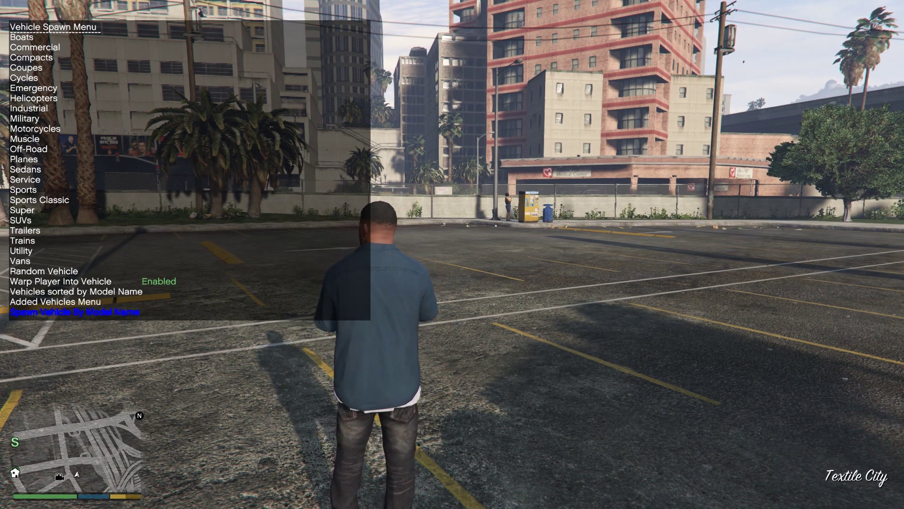
{"action": "key", "text": "Return"}
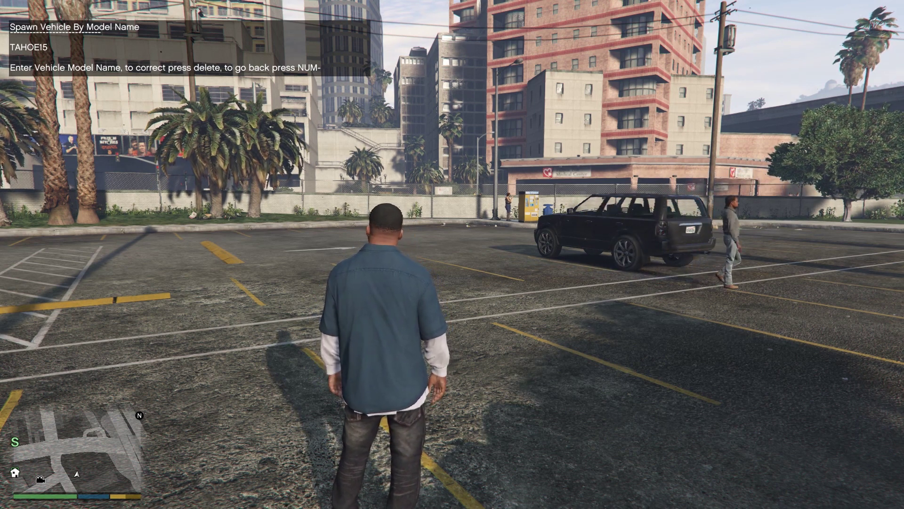
{"action": "key", "text": "Return"}
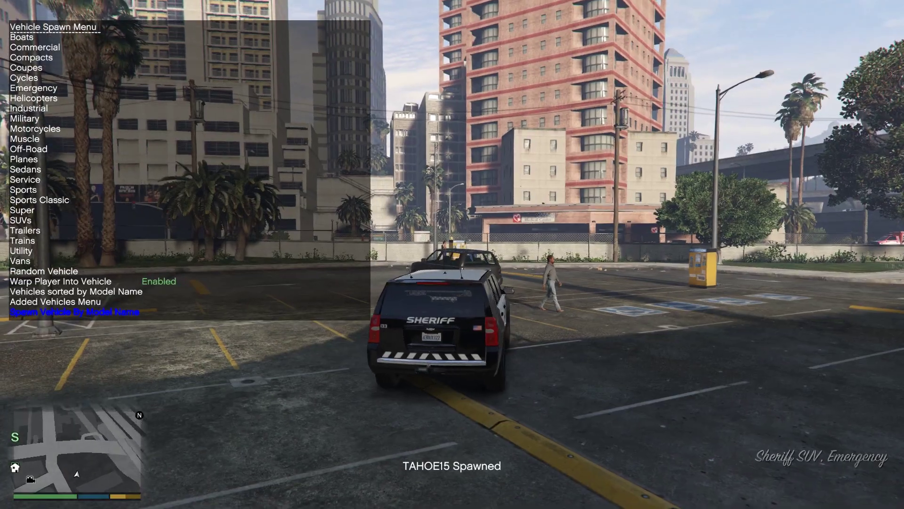
Close the trainer and switch on the spawned Tahoe's emergency lights
{"action": "key", "text": "BackSpace"}
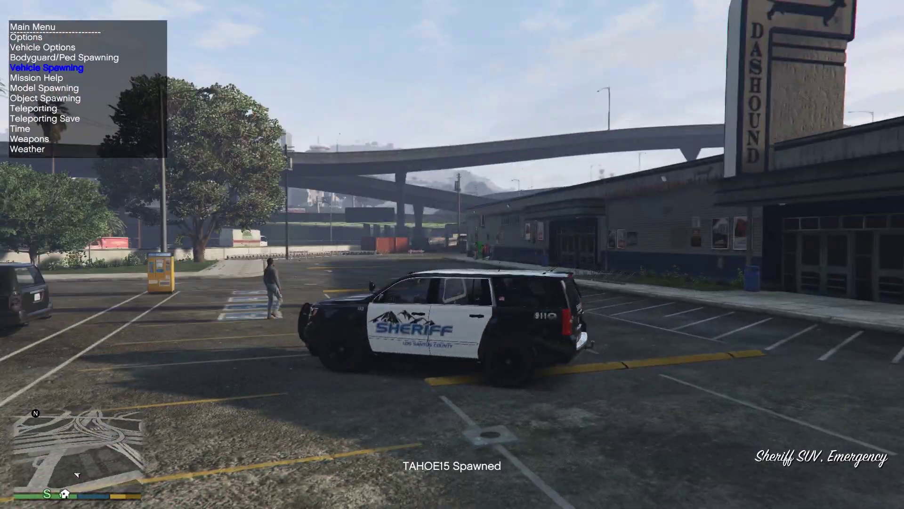
{"action": "key", "text": "BackSpace"}
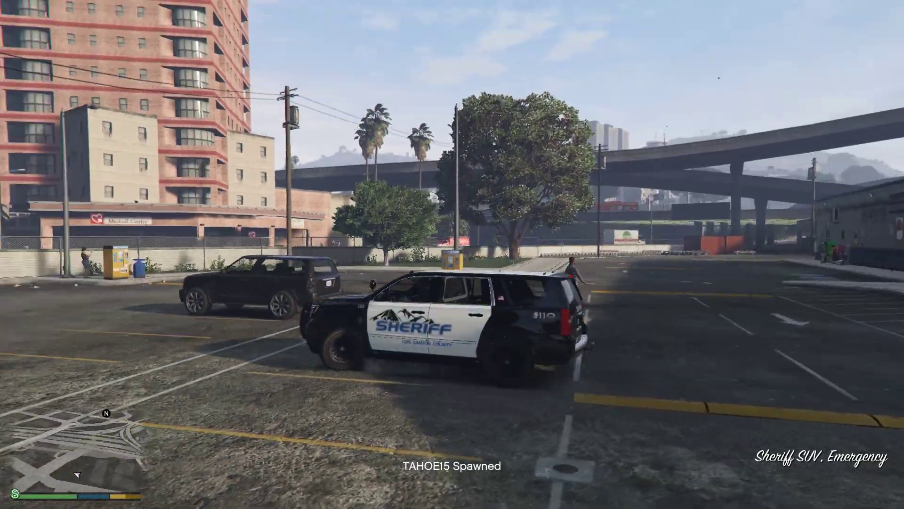
{"action": "key", "text": "e"}
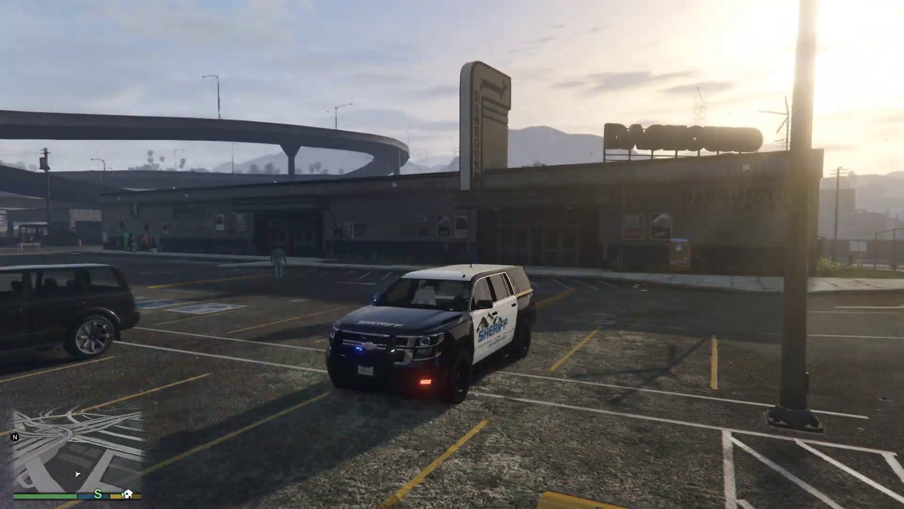
Reopen the trainer and bring up the Vehicle Components settings from the vehicle options
{"action": "key", "text": "F3"}
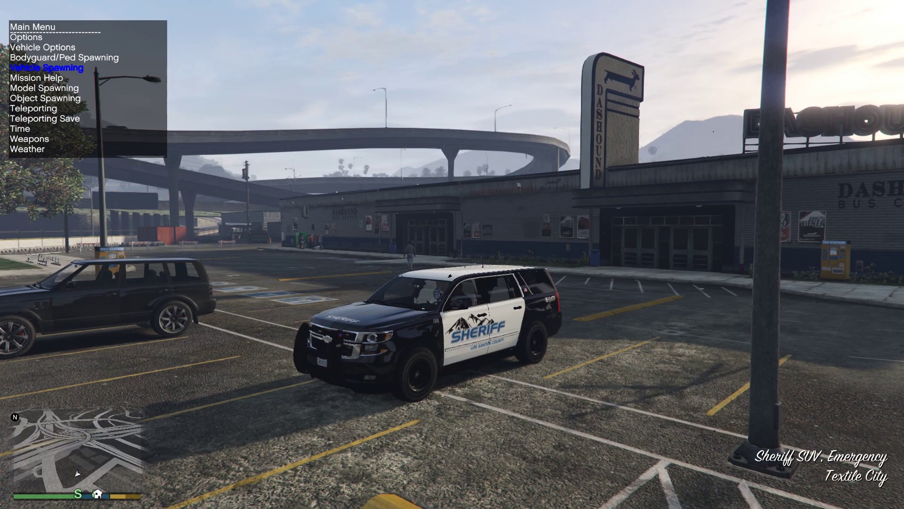
{"action": "key", "text": "Up"}
{"action": "key", "text": "Up"}
{"action": "key", "text": "Return"}
{"action": "key", "text": "Down"}
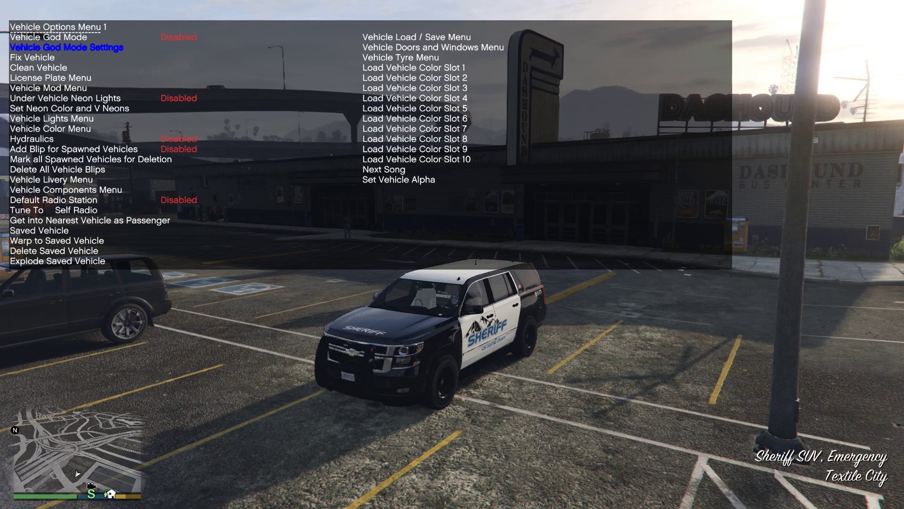
{"action": "key", "text": "Down"}
{"action": "key", "text": "Down"}
{"action": "key", "text": "Down"}
{"action": "key", "text": "Down"}
{"action": "key", "text": "Down"}
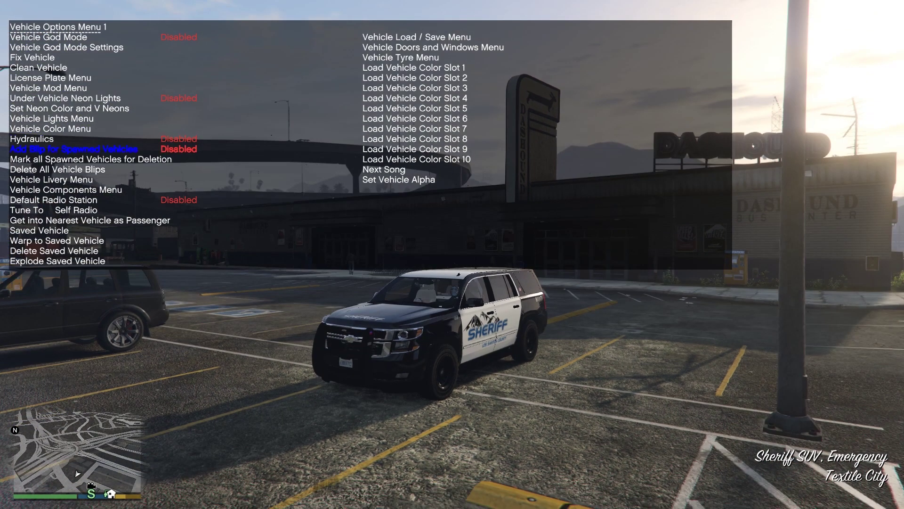
{"action": "key", "text": "Return"}
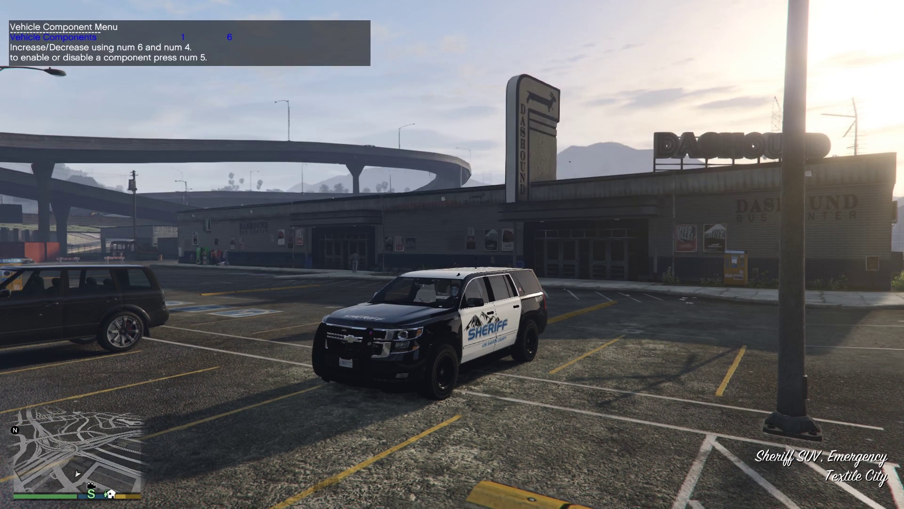
Fit the Tahoe's roof light bar component, switch on the emergency lights and step through the components to number 12
{"action": "key", "text": "KP_6"}
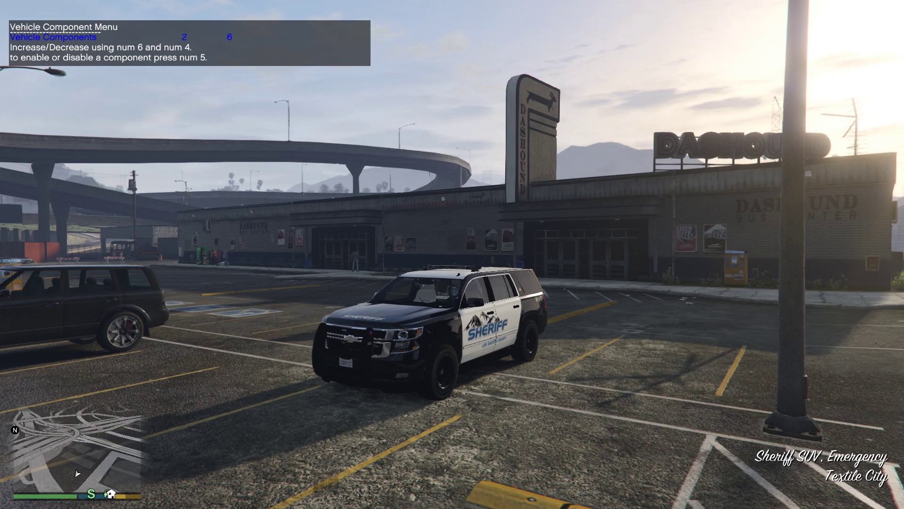
{"action": "key", "text": "e"}
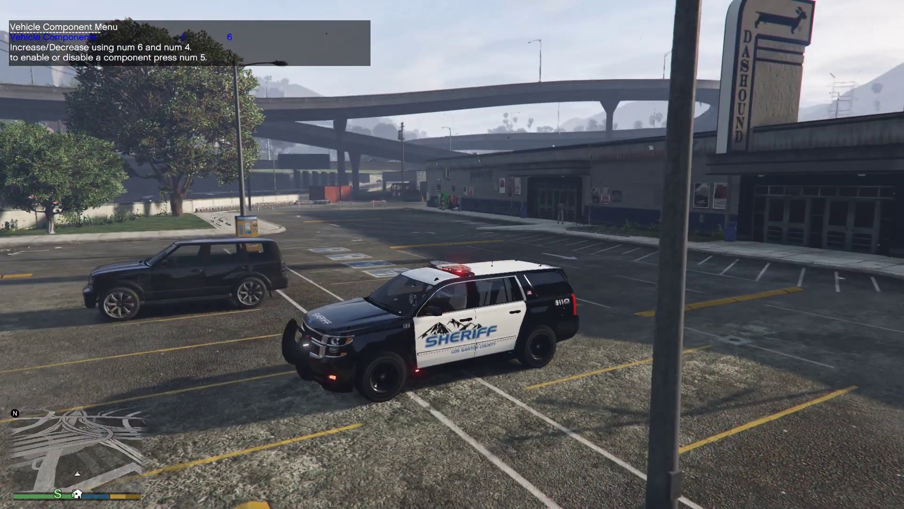
{"action": "key", "text": "KP_6"}
{"action": "key", "text": "KP_4"}
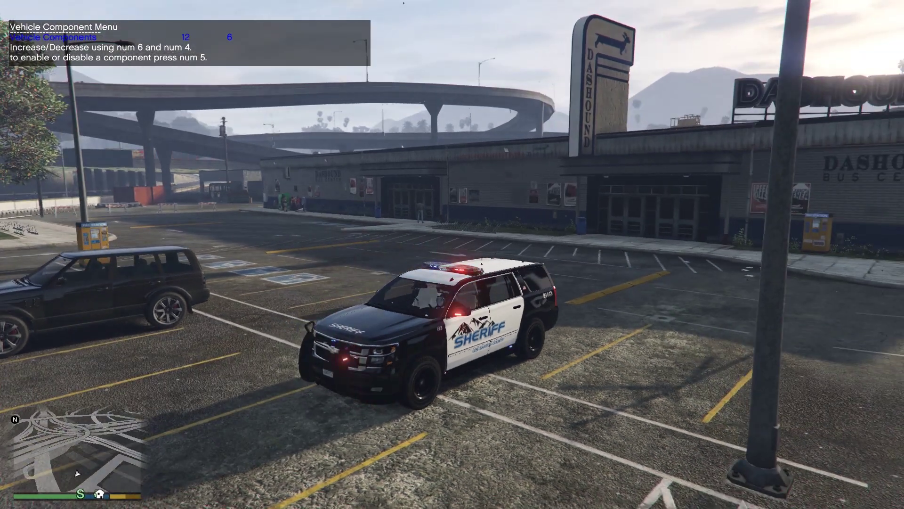